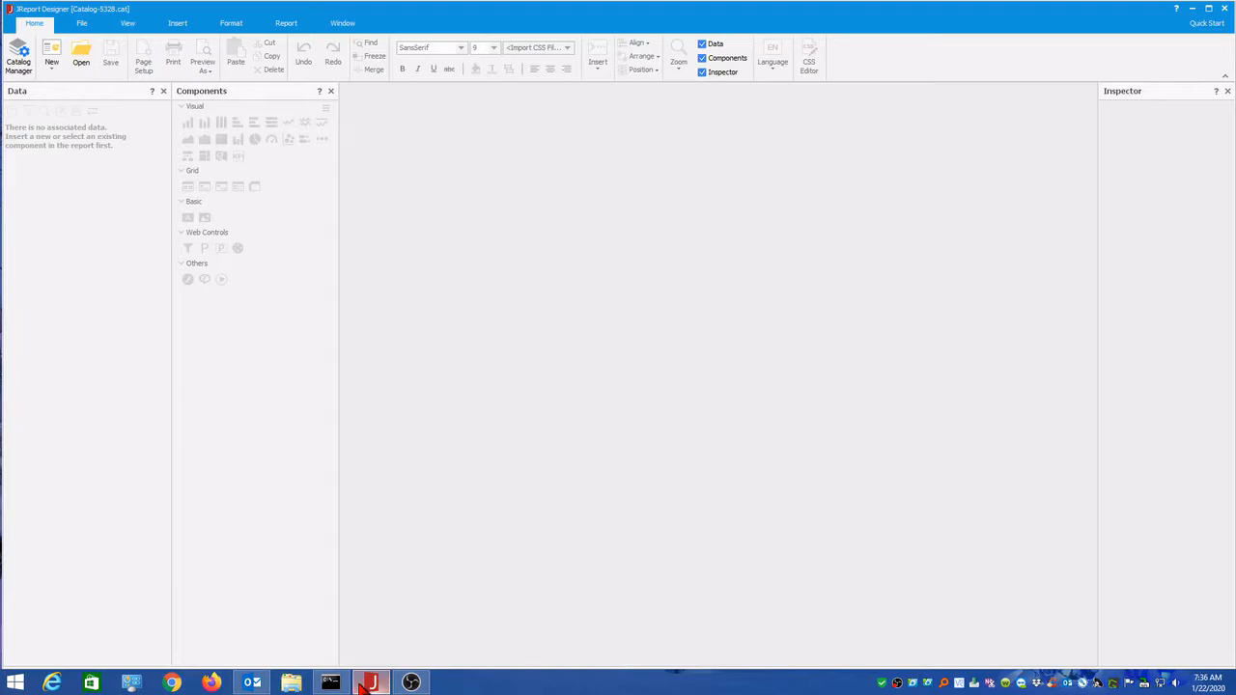
Open the OHRSAgeGroups formula from the catalog for editing.
click(16, 58)
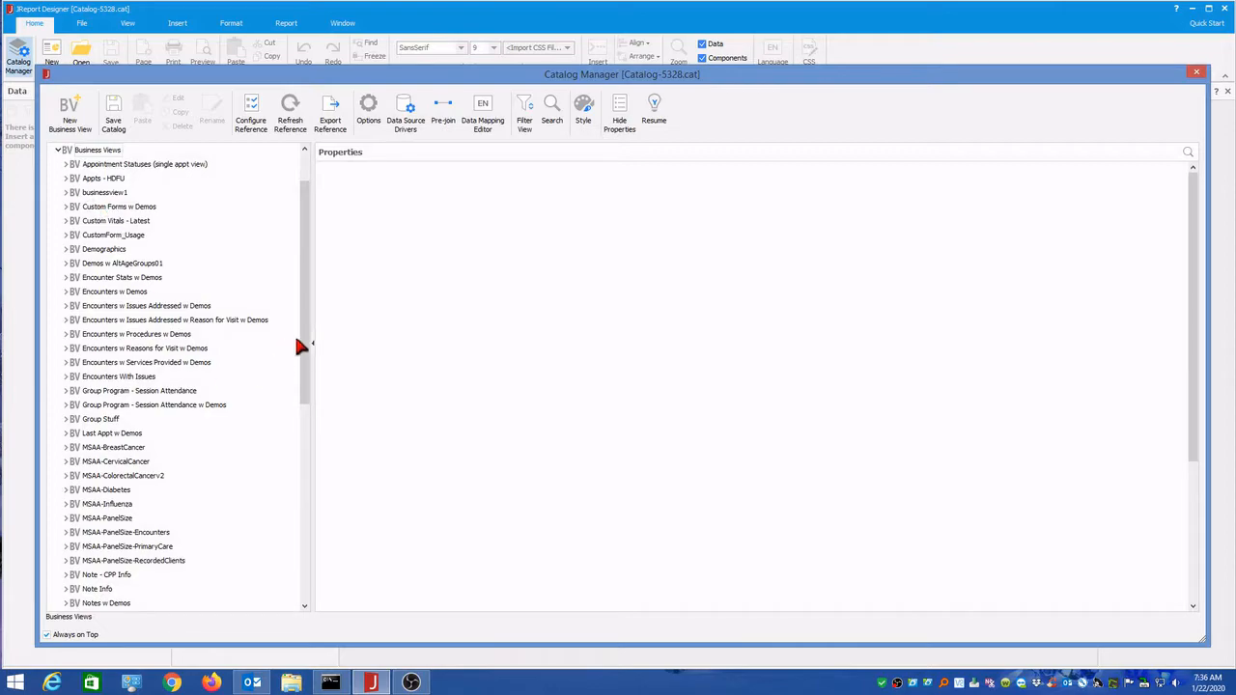
scroll(307, 359, down, 1)
drag(307, 359, 291, 600)
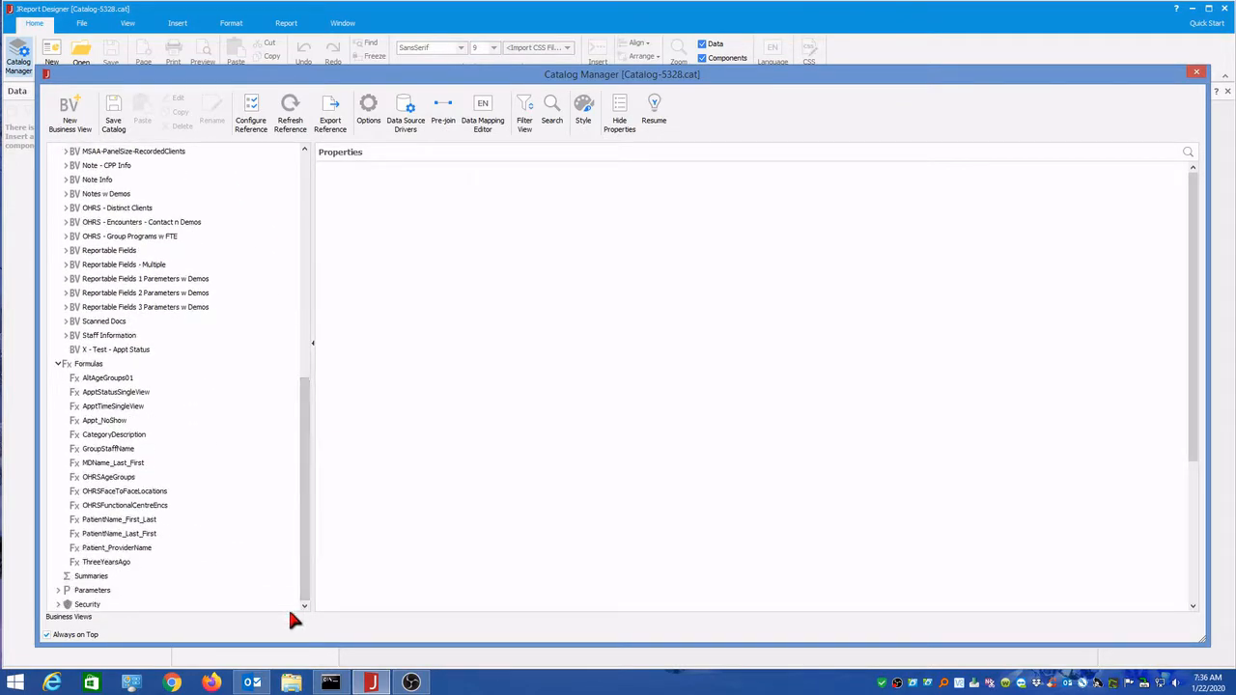
right_click(108, 479)
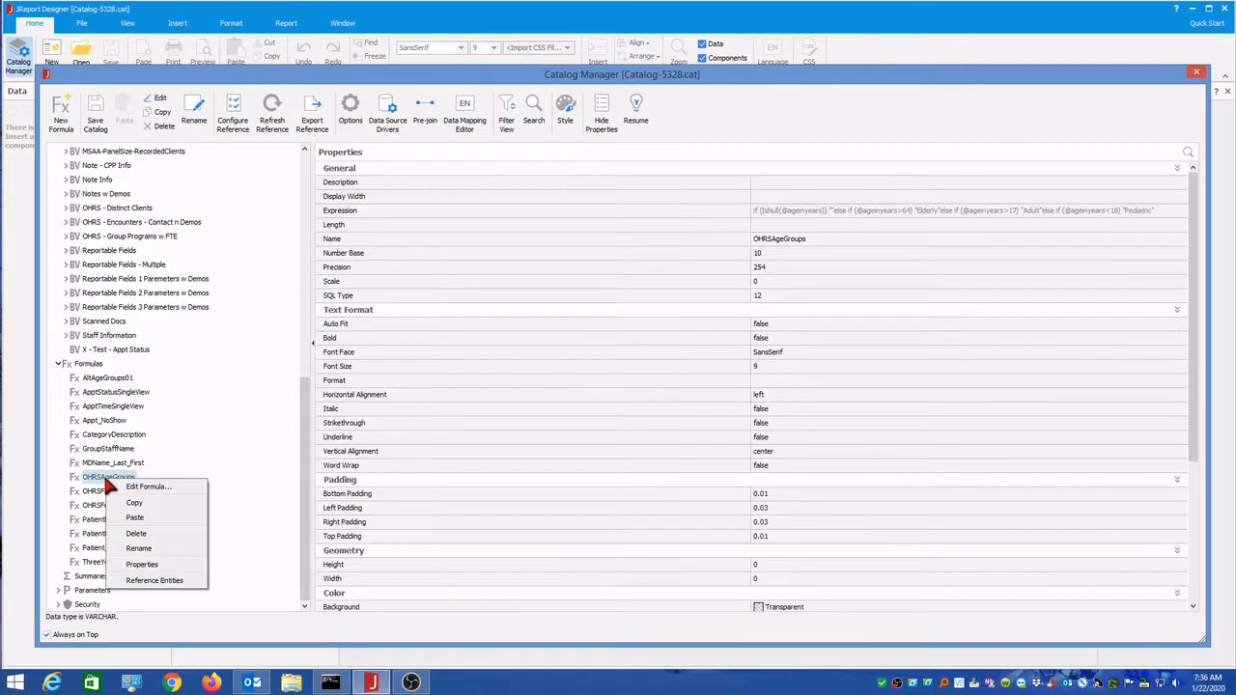
click(133, 491)
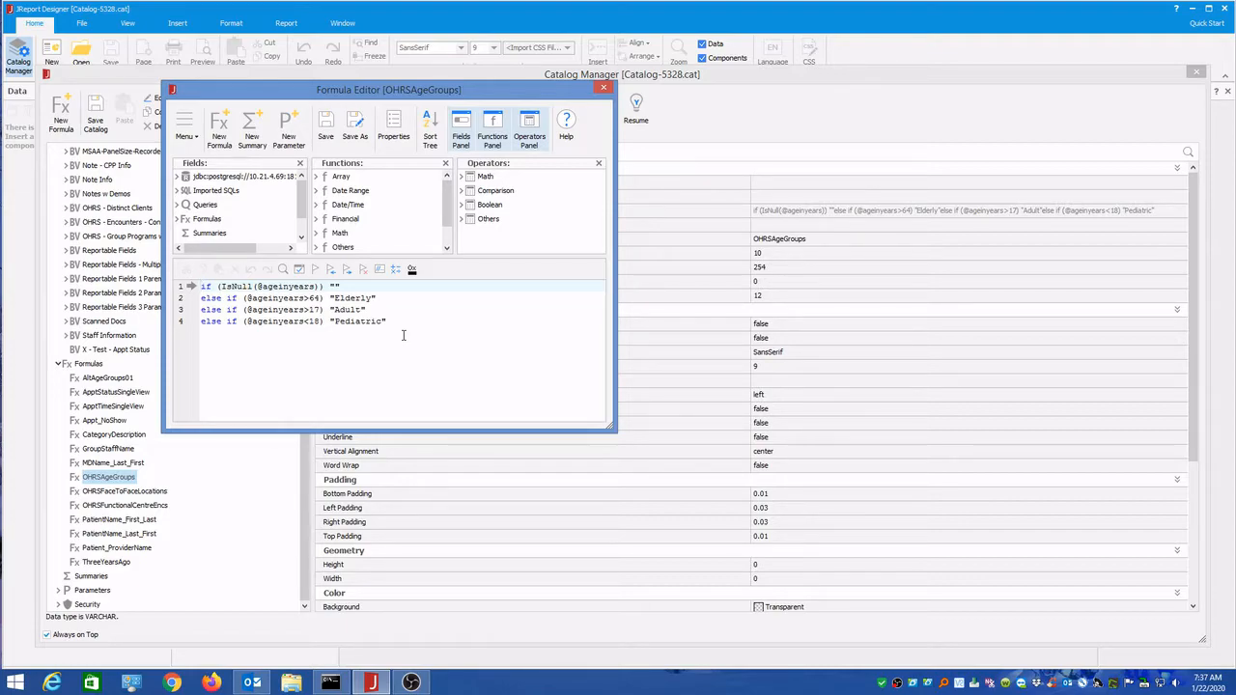
Copy the complete expression of the OHRSAgeGroups formula and close its editor without changing it.
drag(386, 321, 202, 287)
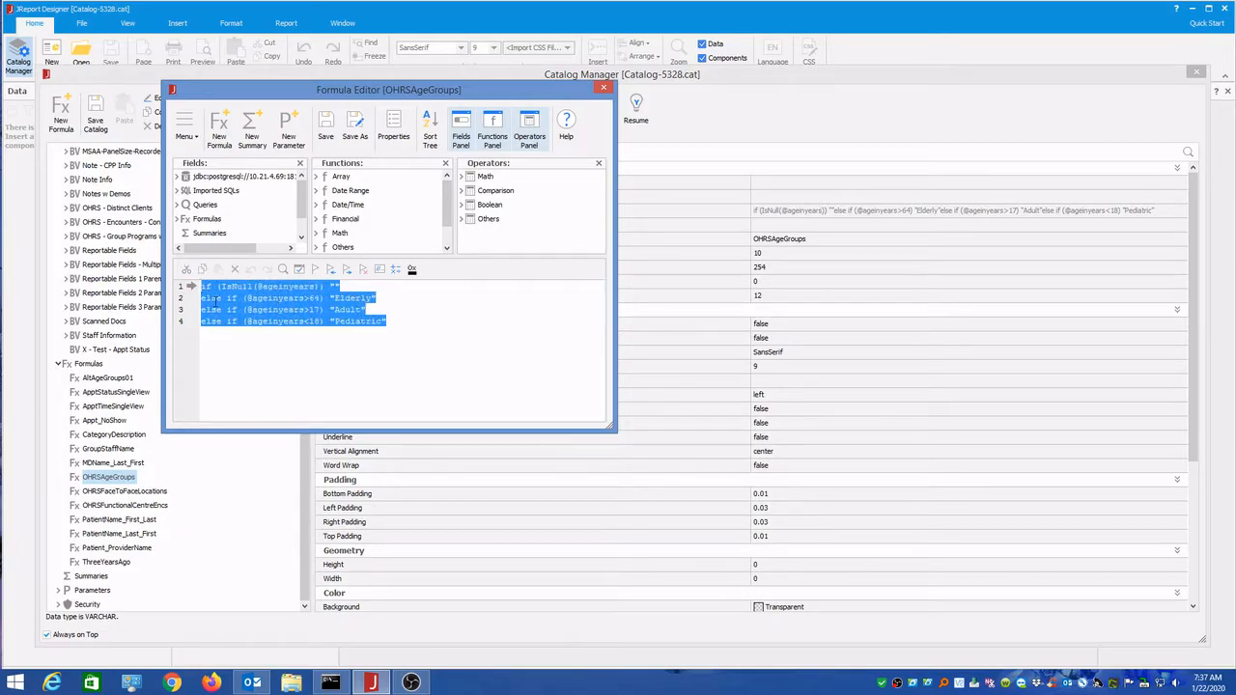
right_click(277, 298)
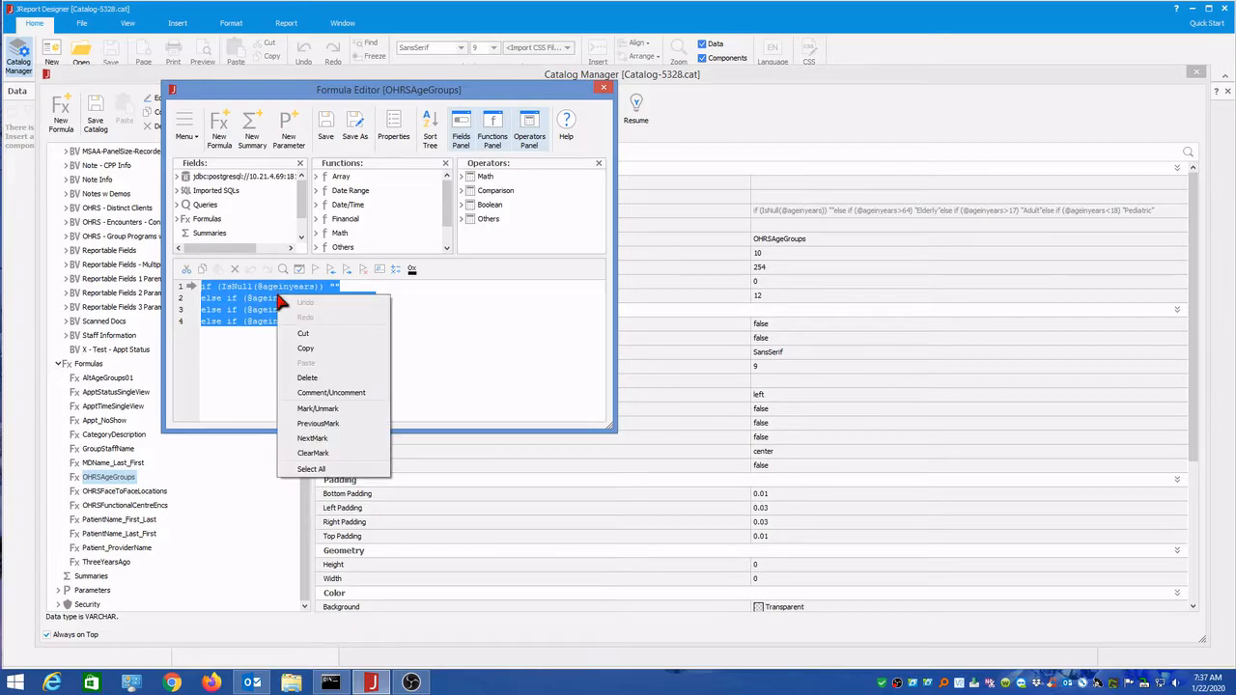
click(333, 348)
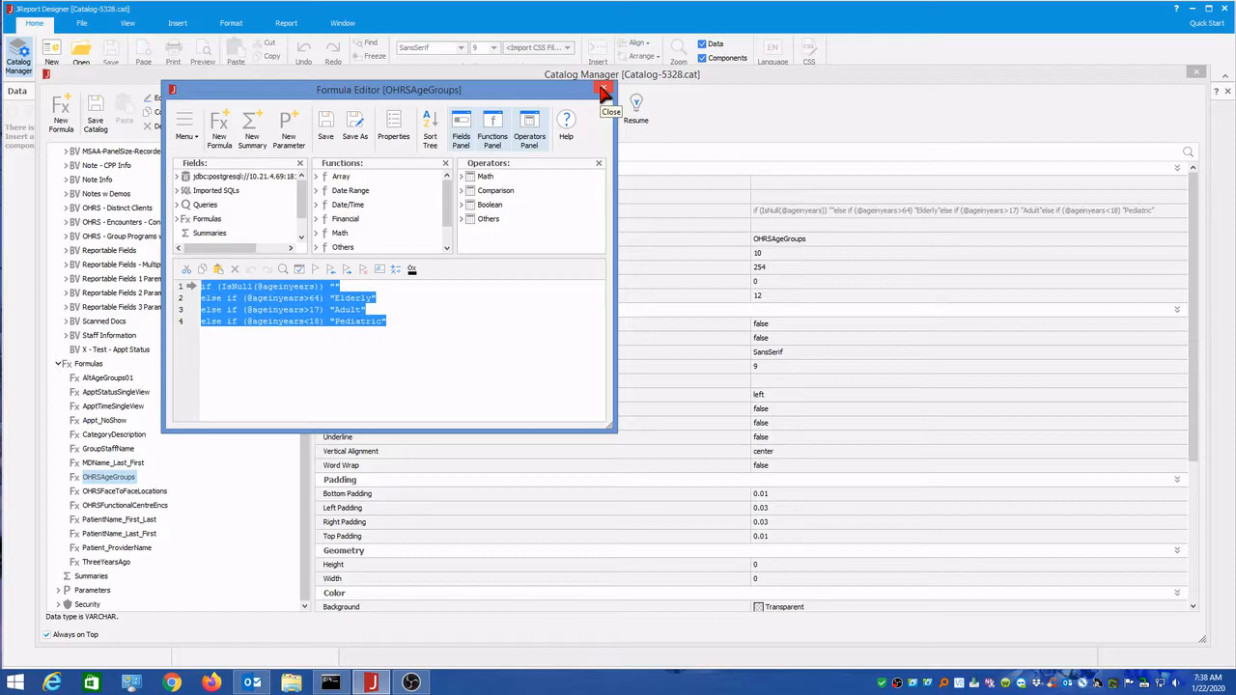
click(602, 89)
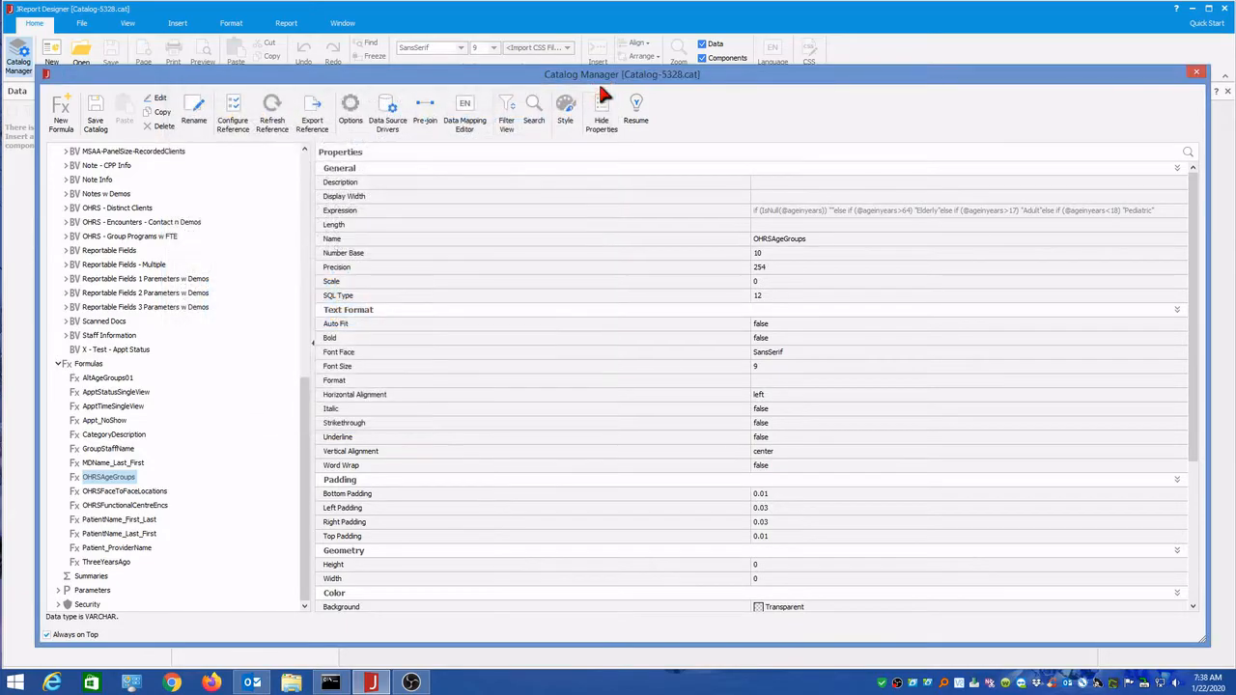
Create a new catalog formula named AltAgeGroups02 and paste the copied age-group expression into it.
right_click(93, 369)
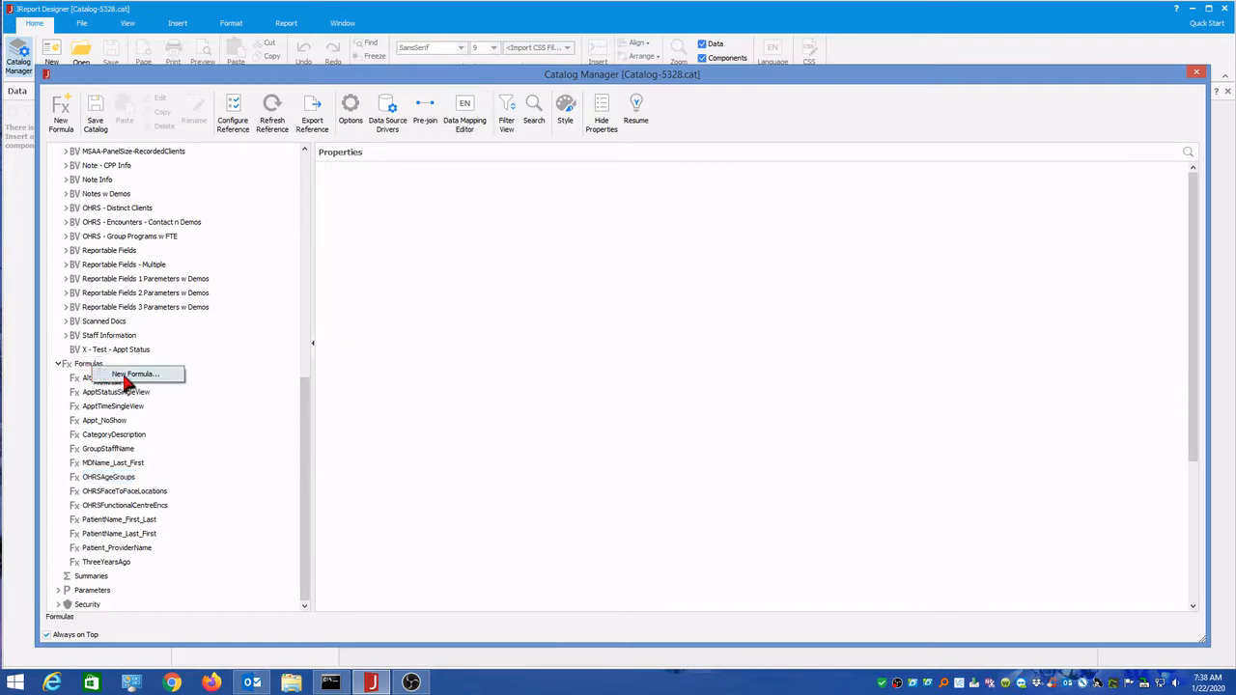
click(133, 375)
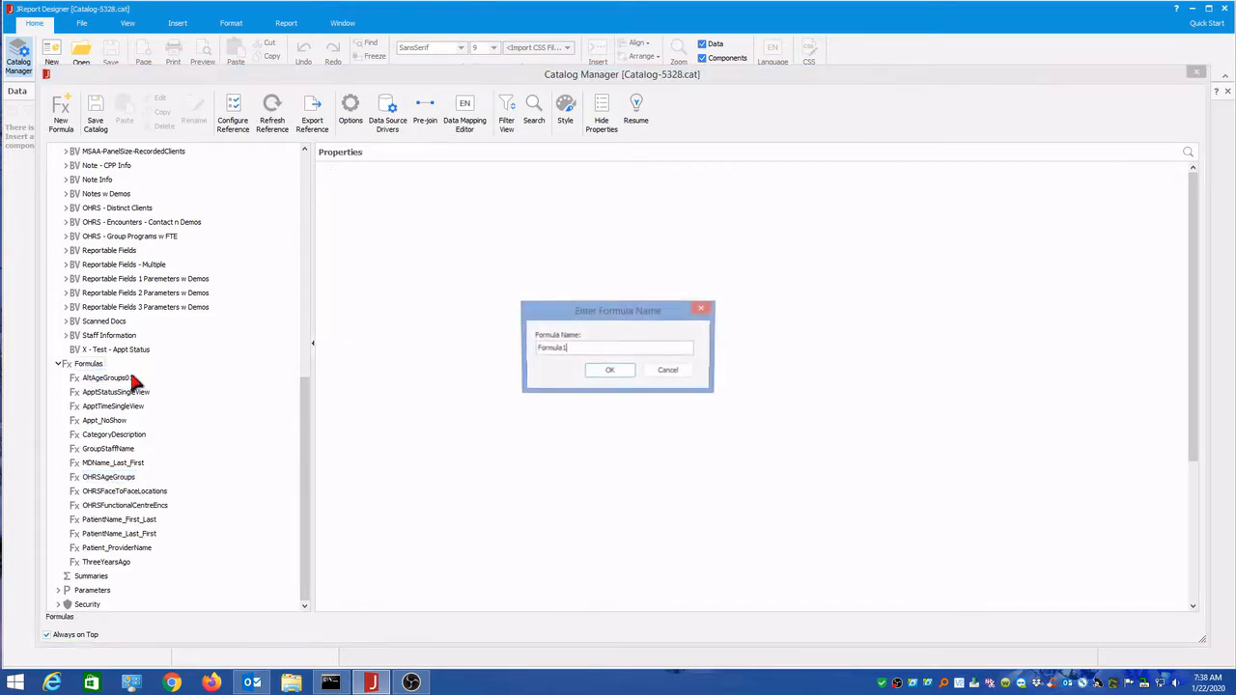
key(BackSpace)
key(BackSpace)
key(BackSpace)
key(BackSpace)
key(BackSpace)
key(BackSpace)
key(BackSpace)
key(BackSpace)
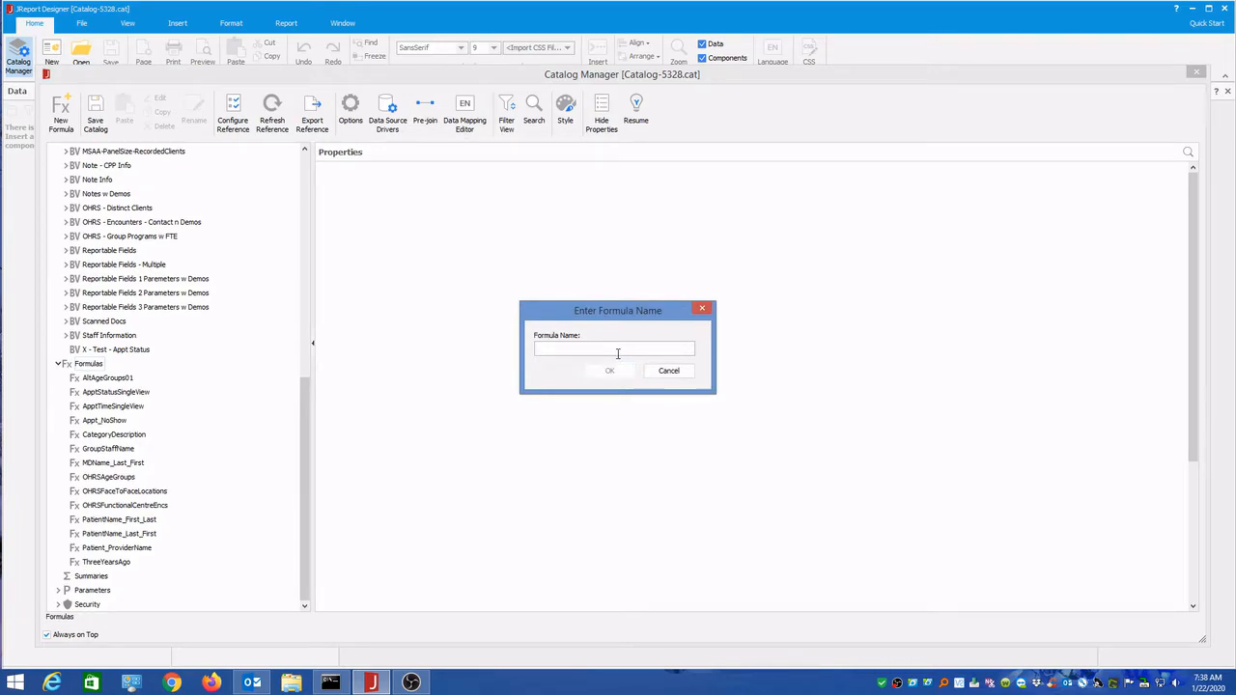
text(AltAgeGroups02)
click(609, 370)
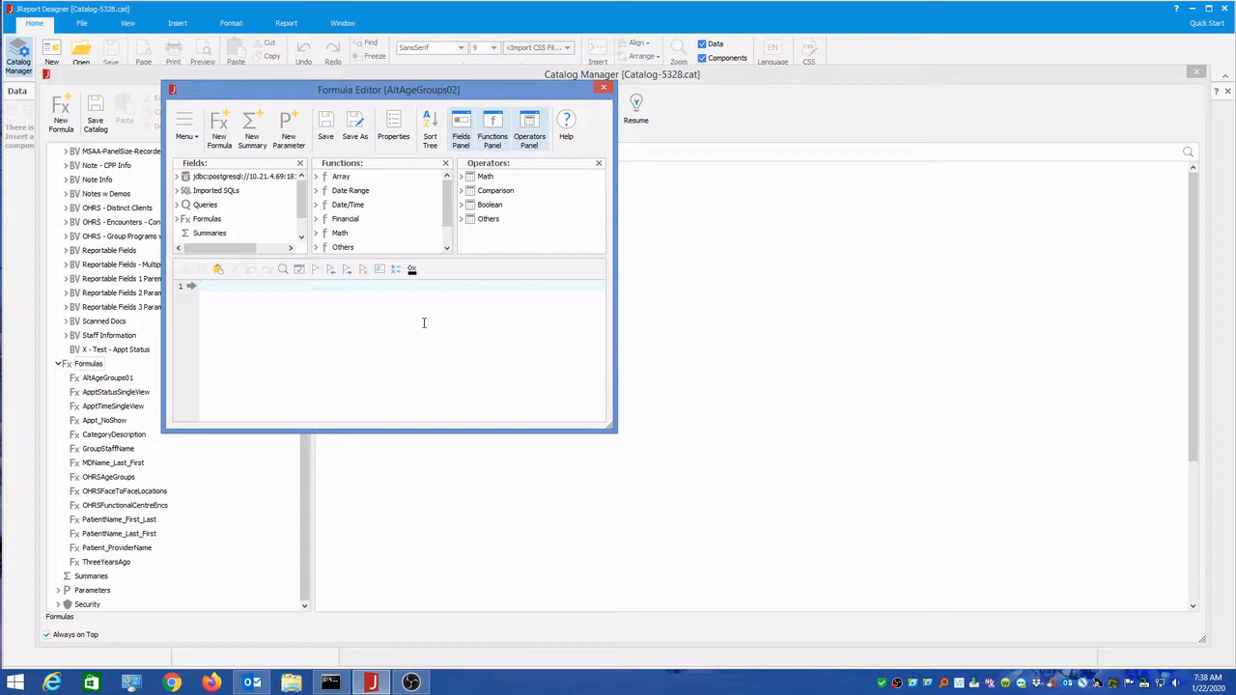
right_click(217, 293)
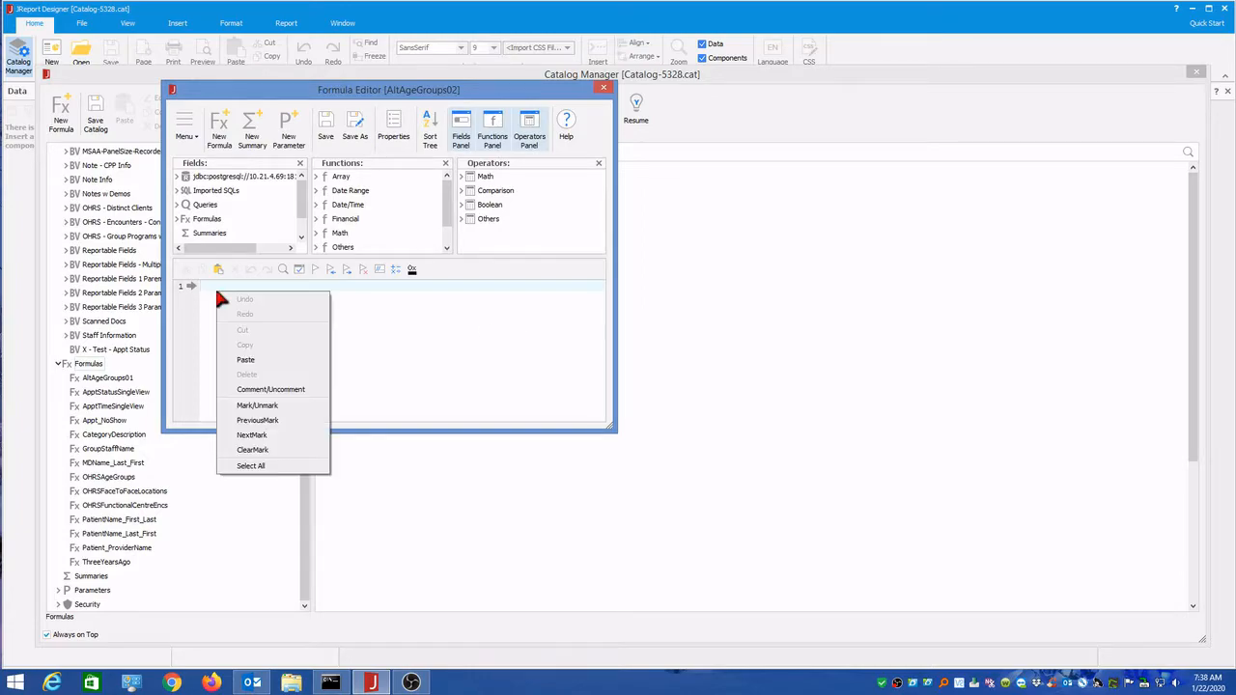
click(247, 360)
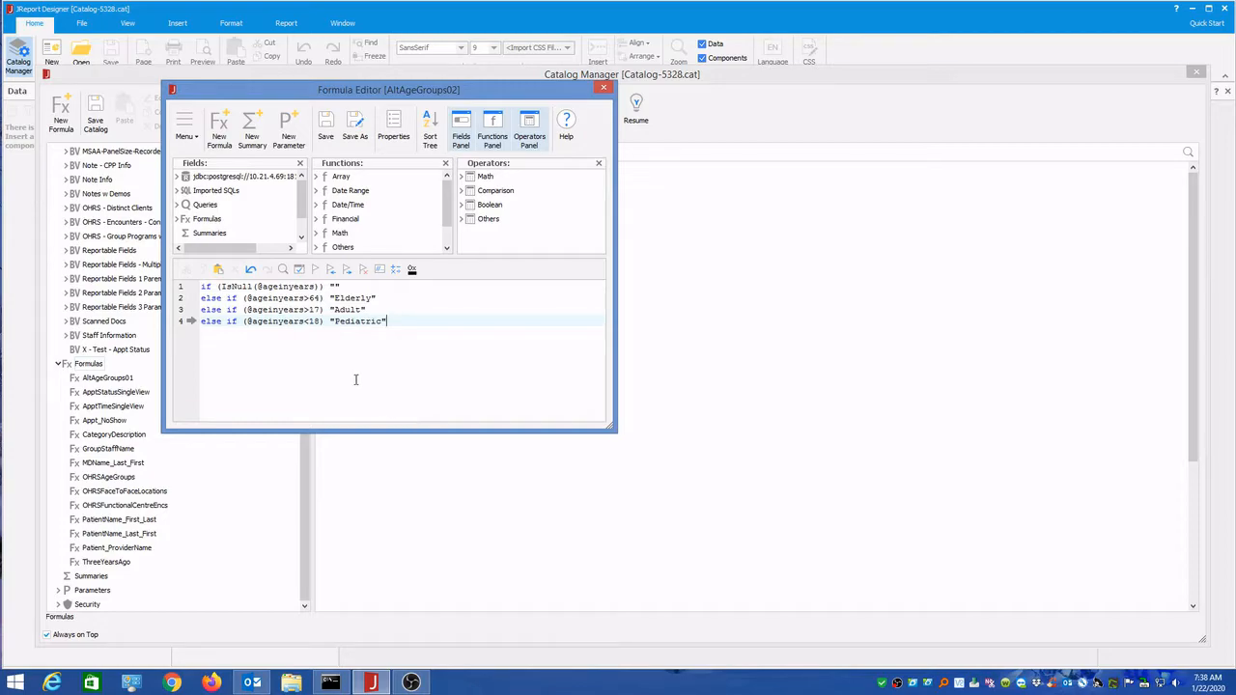
click(318, 298)
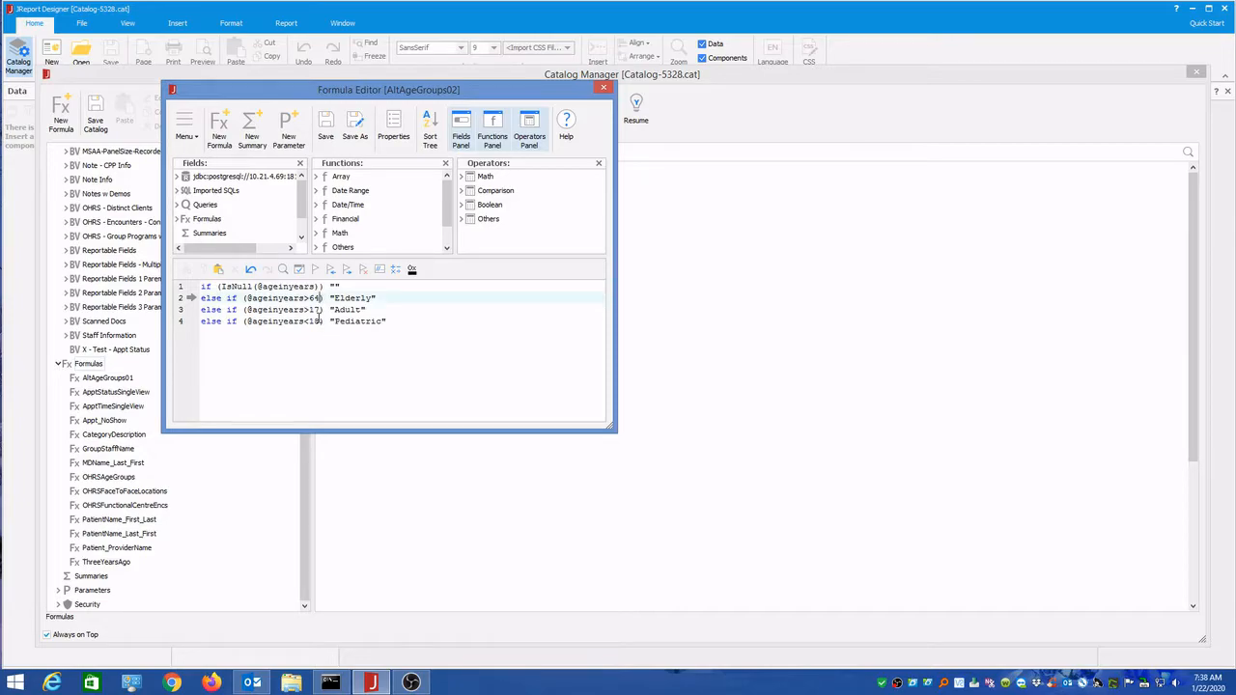
key(Left)
key(BackSpace)
text(5)
drag(372, 298, 335, 307)
text(Senior)
click(320, 309)
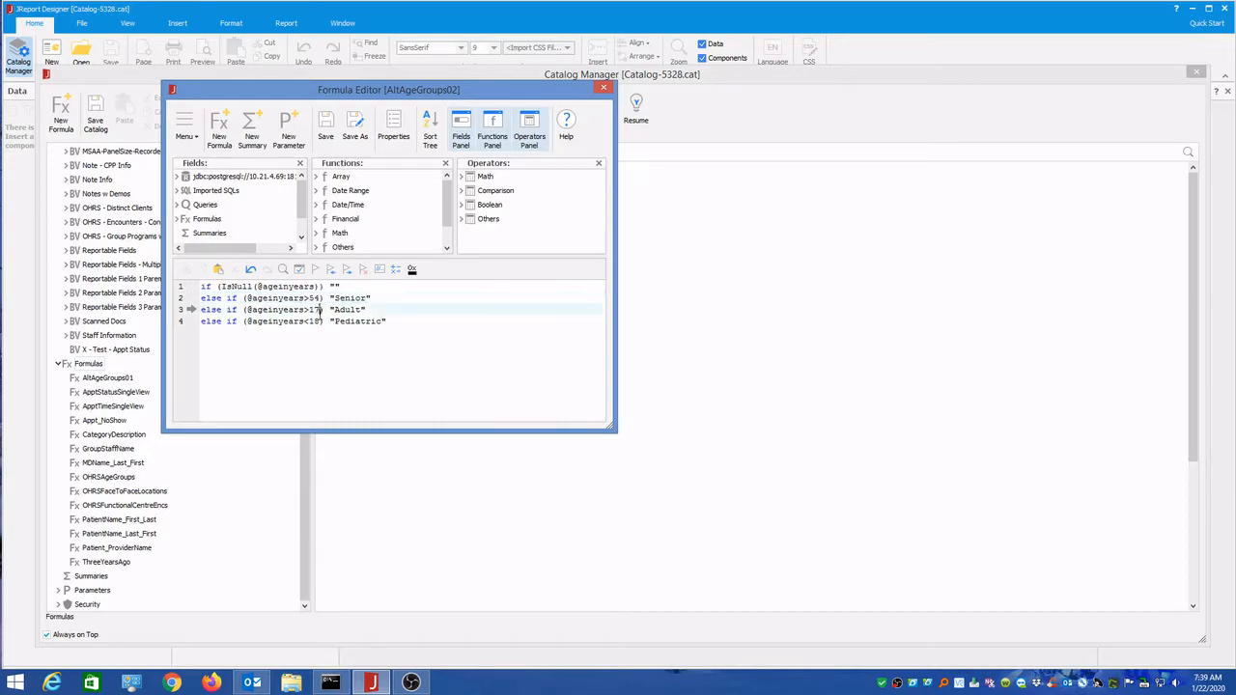
key(BackSpace)
text(9)
click(319, 322)
key(BackSpace)
key(BackSpace)
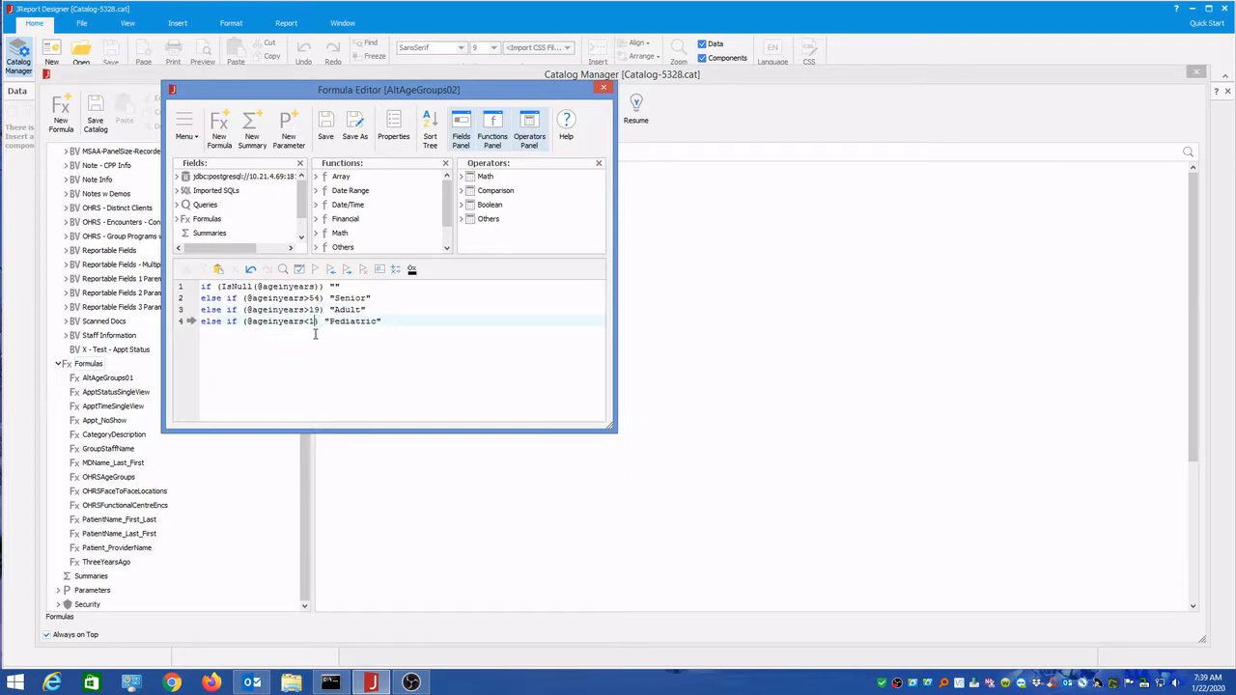
text(20)
Check the brackets and quotation marks in the expression, save the AltAgeGroups02 formula and close its editor.
click(324, 299)
text())
text())
click(335, 288)
text("")
click(327, 124)
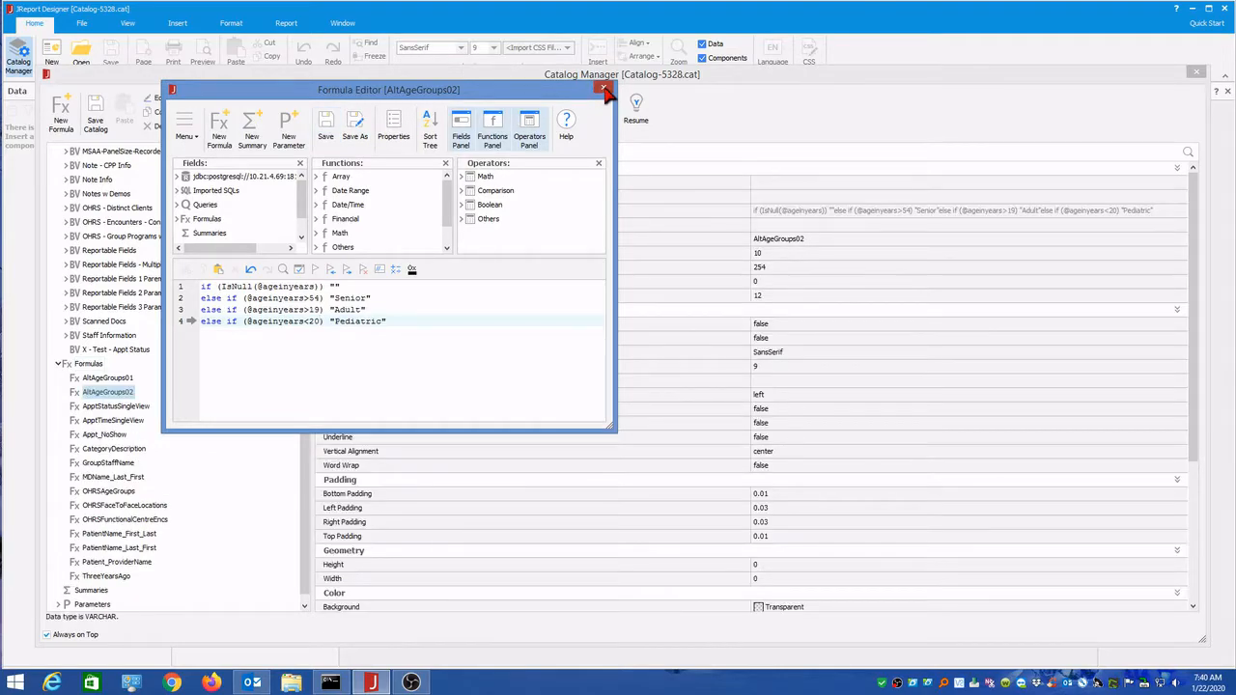
click(603, 89)
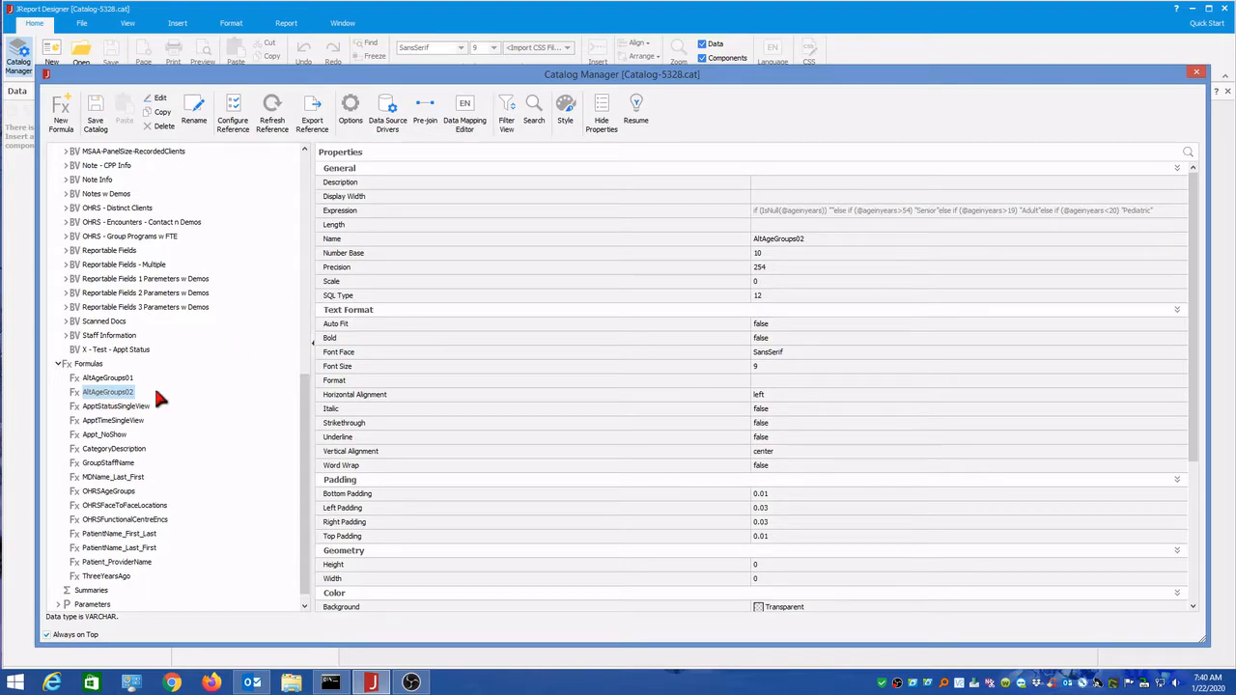
Reopen the AltAgeGroups02 formula to review its saved expression, and close the editor.
click(123, 396)
right_click(124, 396)
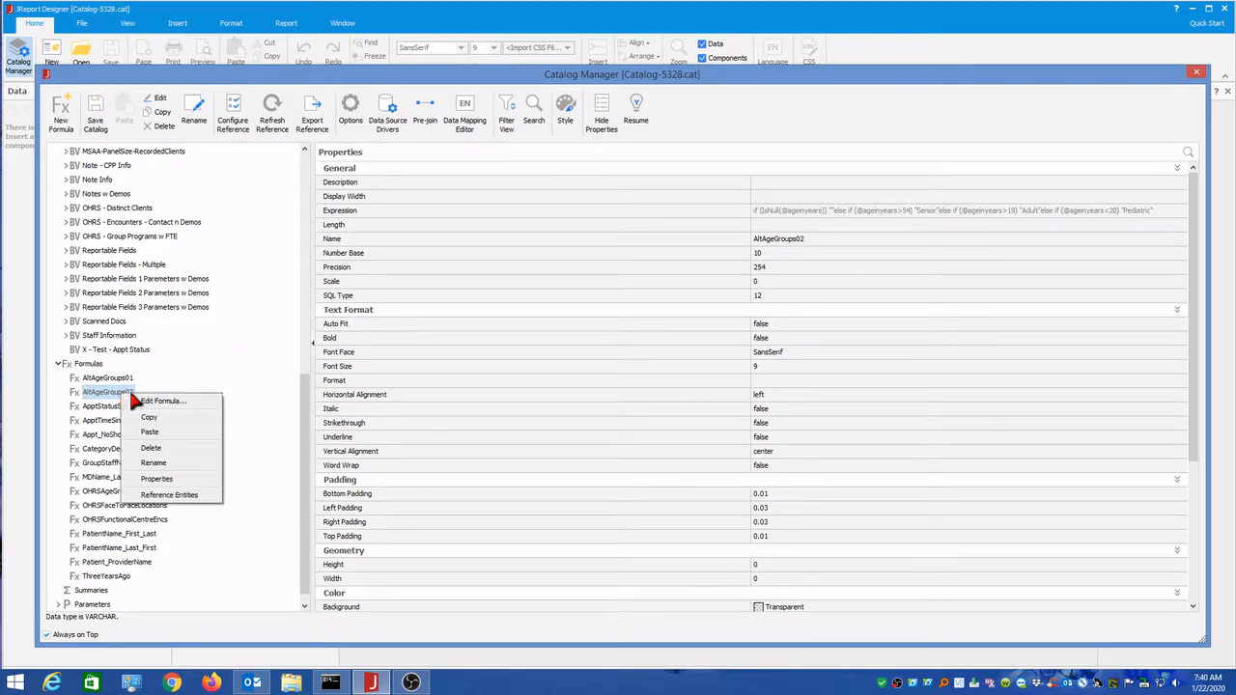
click(157, 406)
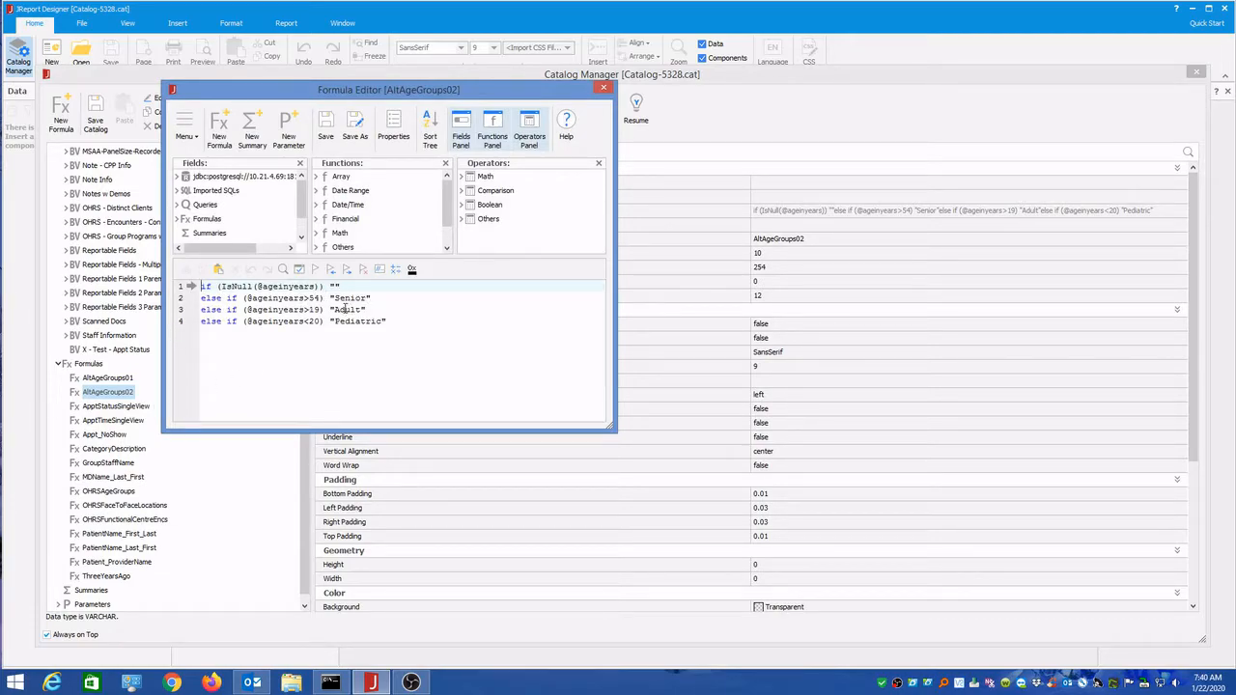
click(604, 88)
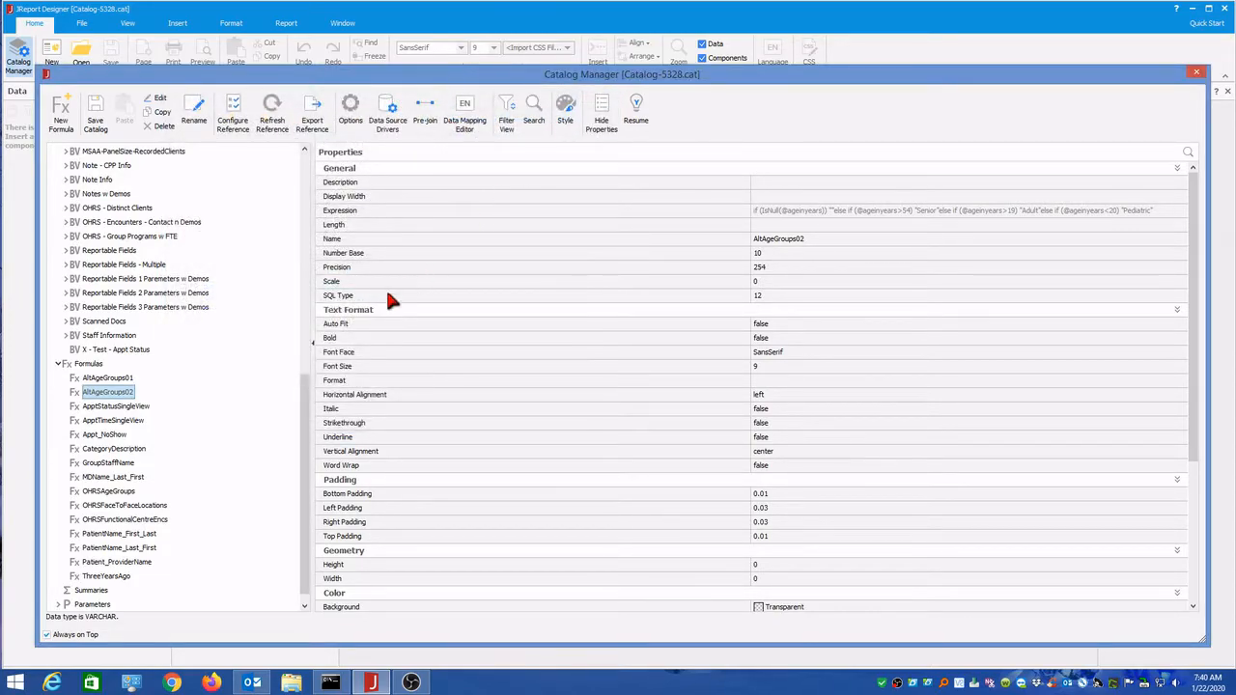
Create a new business view named "Demos w AltAgeGroup02".
scroll(300, 390, up, 1)
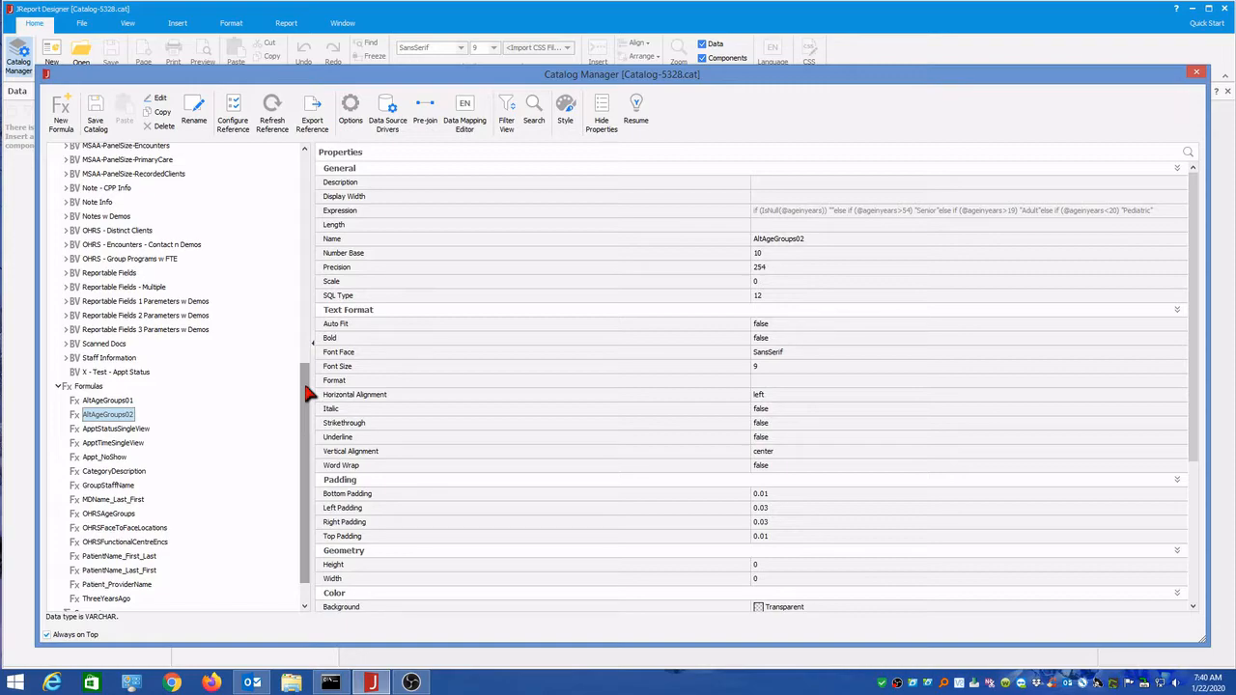
drag(303, 430, 295, 273)
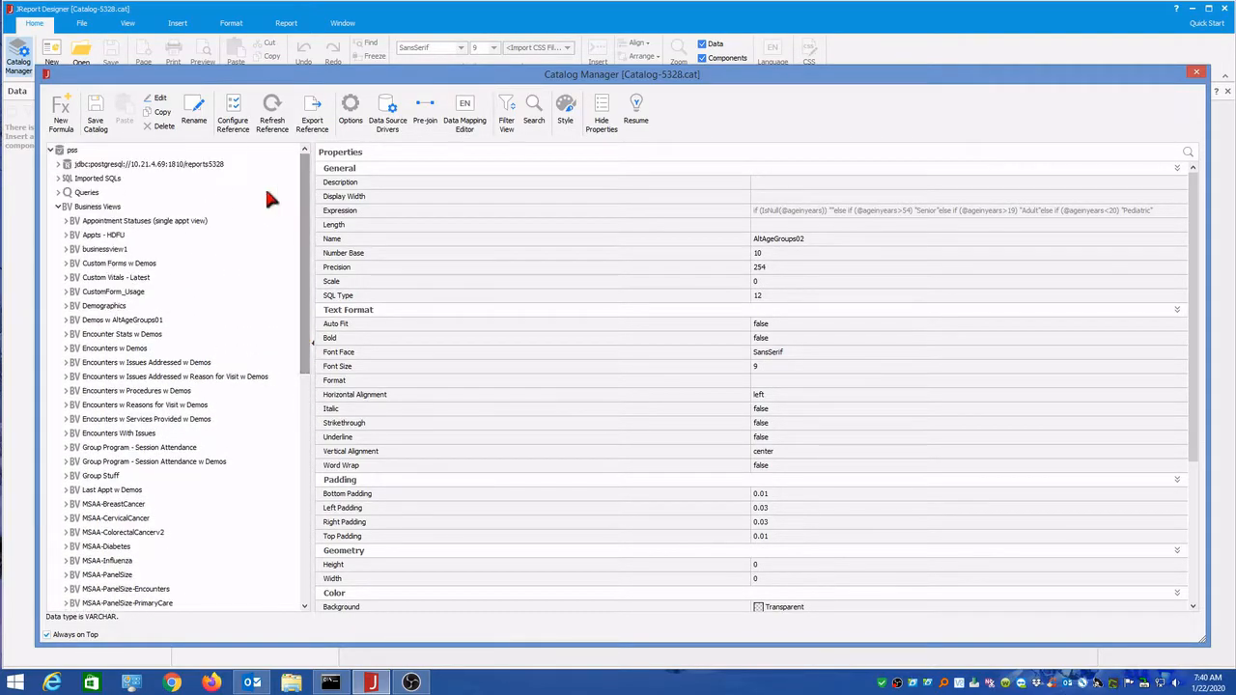
click(109, 206)
right_click(109, 207)
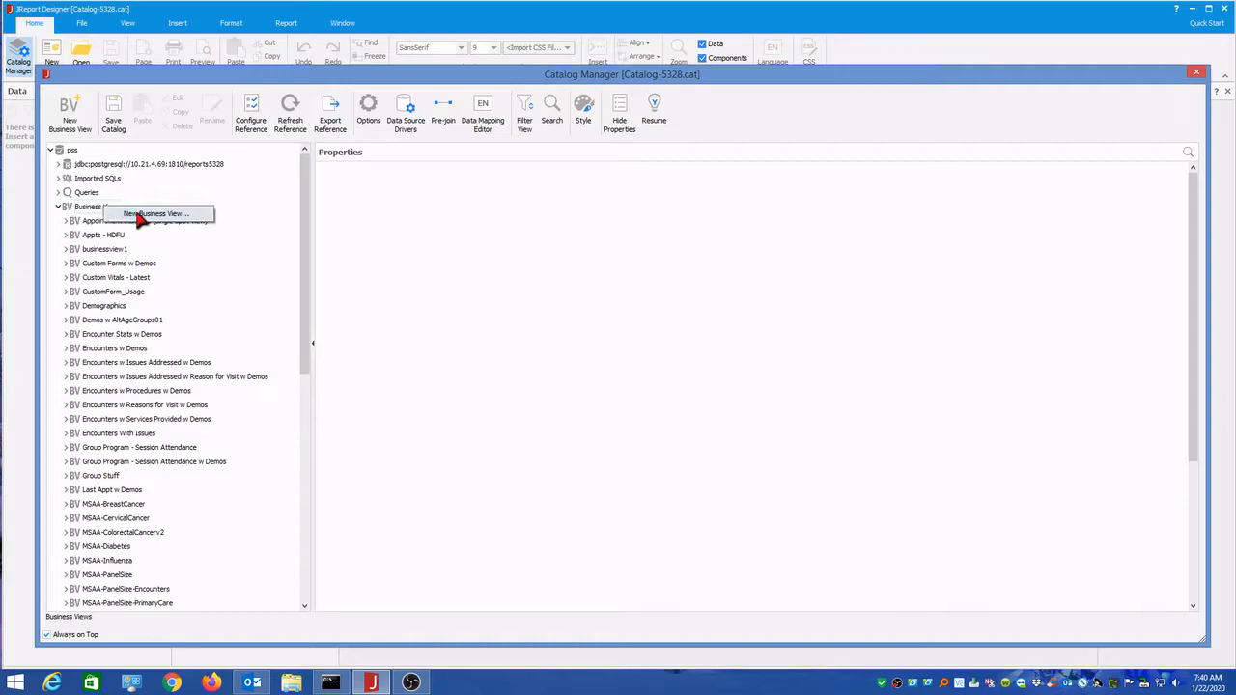
click(143, 216)
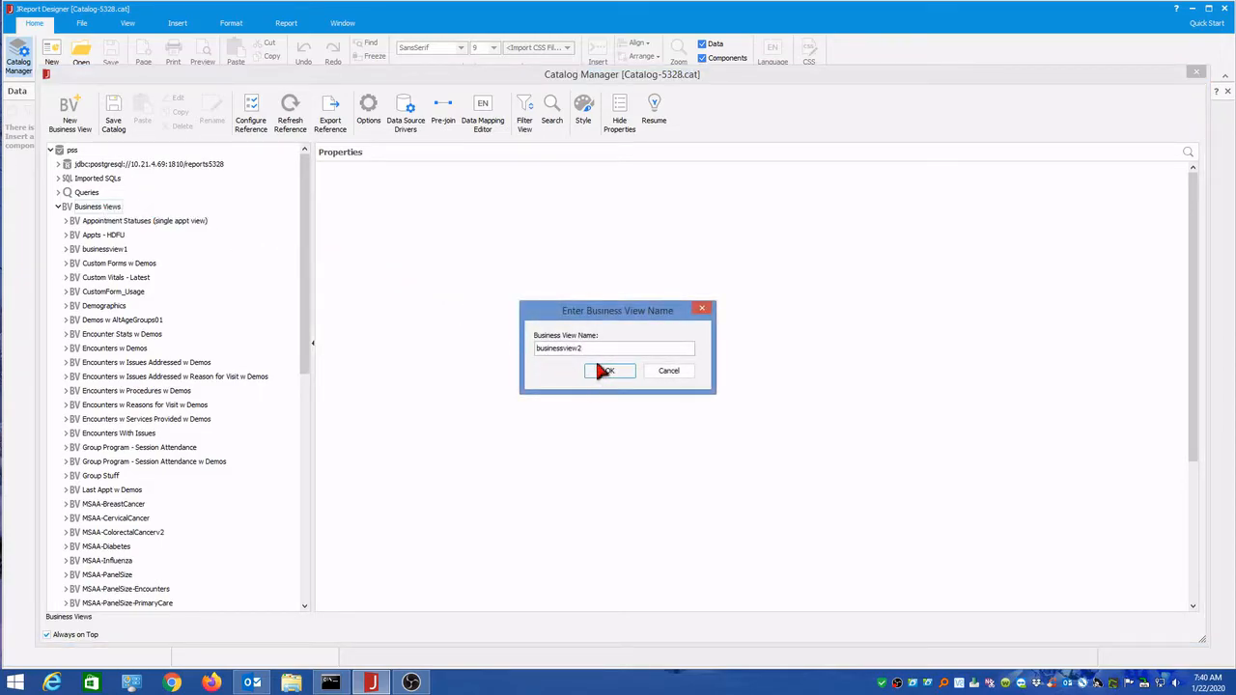
key(BackSpace)
key(BackSpace)
key(BackSpace)
key(BackSpace)
key(BackSpace)
key(BackSpace)
key(BackSpace)
key(BackSpace)
key(BackSpace)
key(BackSpace)
key(BackSpace)
key(BackSpace)
text(Demo)
text(s with)
key(BackSpace)
text(AltAgeGrou)
key(BackSpace)
key(BackSpace)
text(oup02)
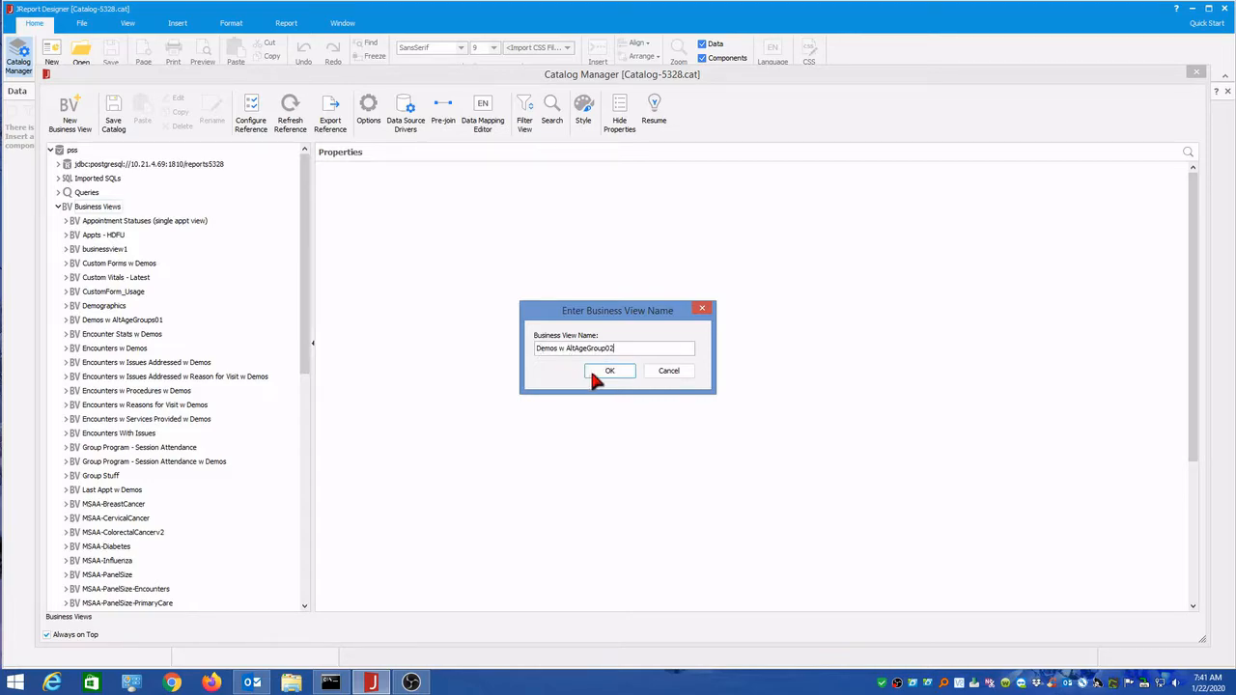
click(608, 371)
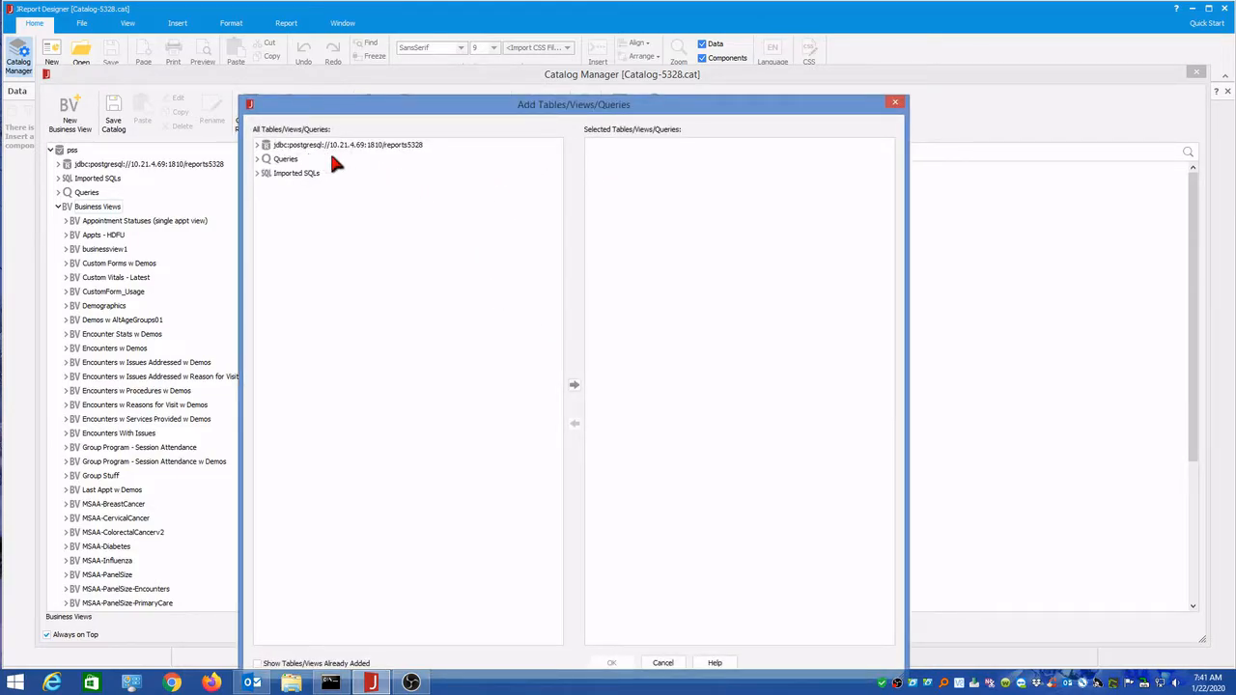
Add demographic_view to the business view's selected sources and list the tables available in the reports5328 connection.
click(258, 144)
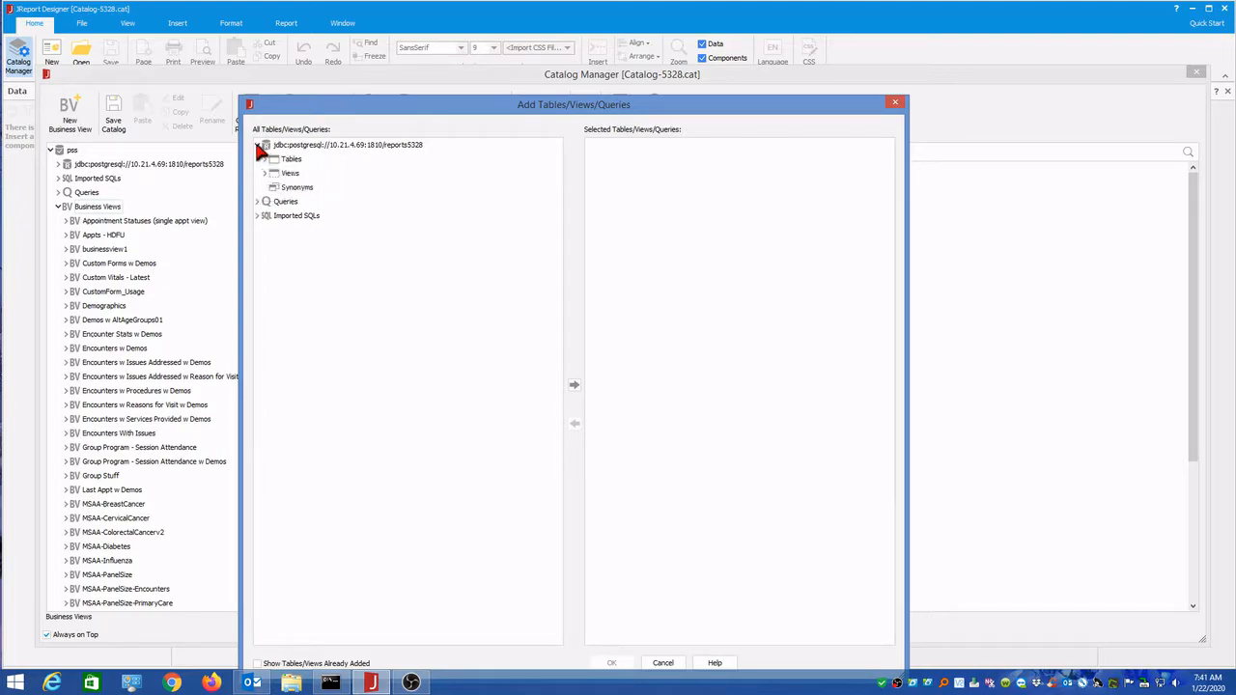
click(258, 201)
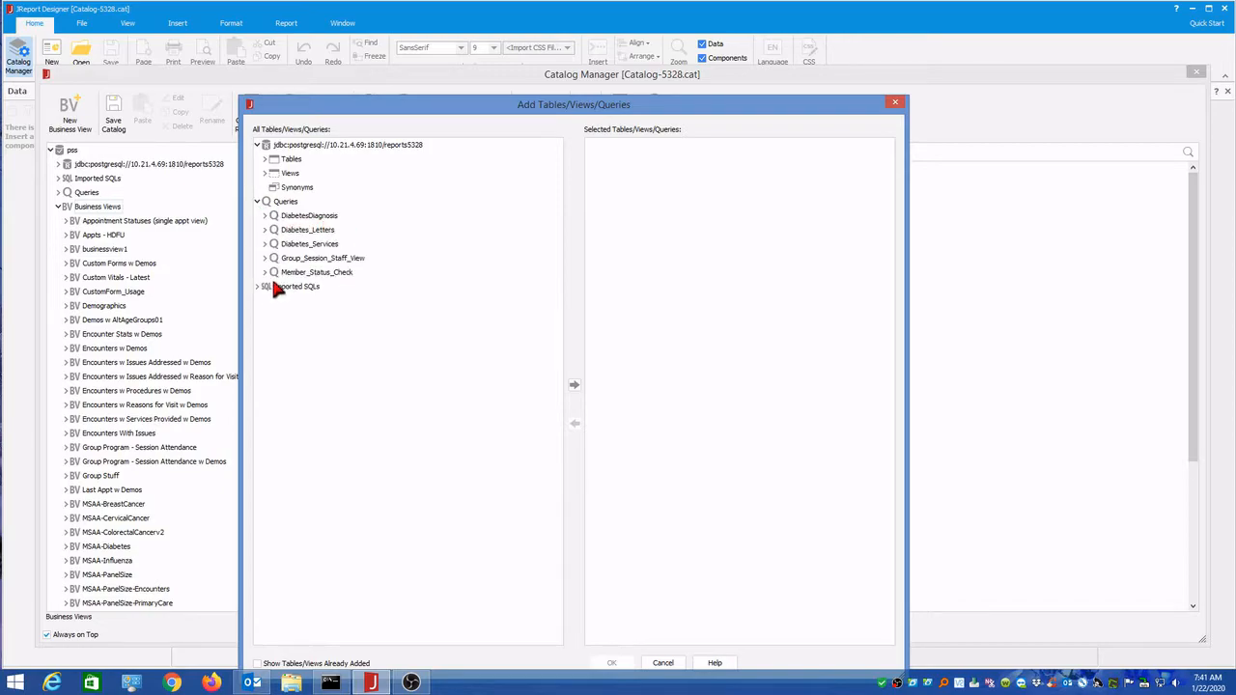
click(257, 285)
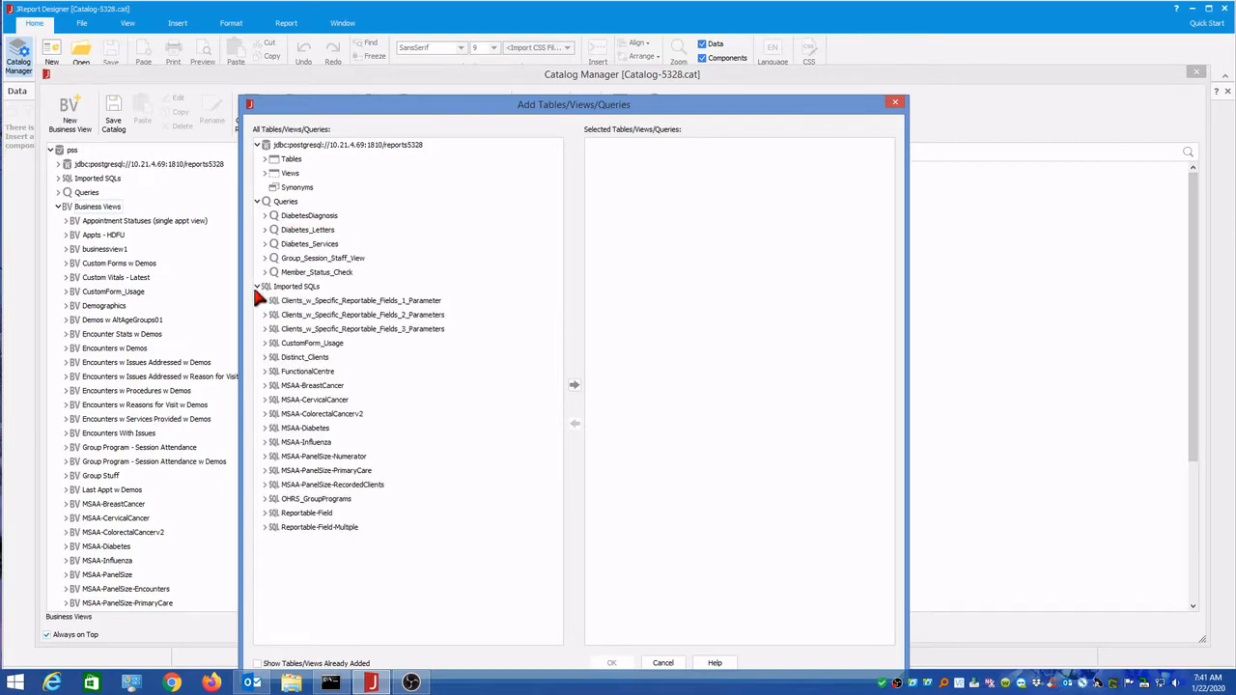
click(265, 172)
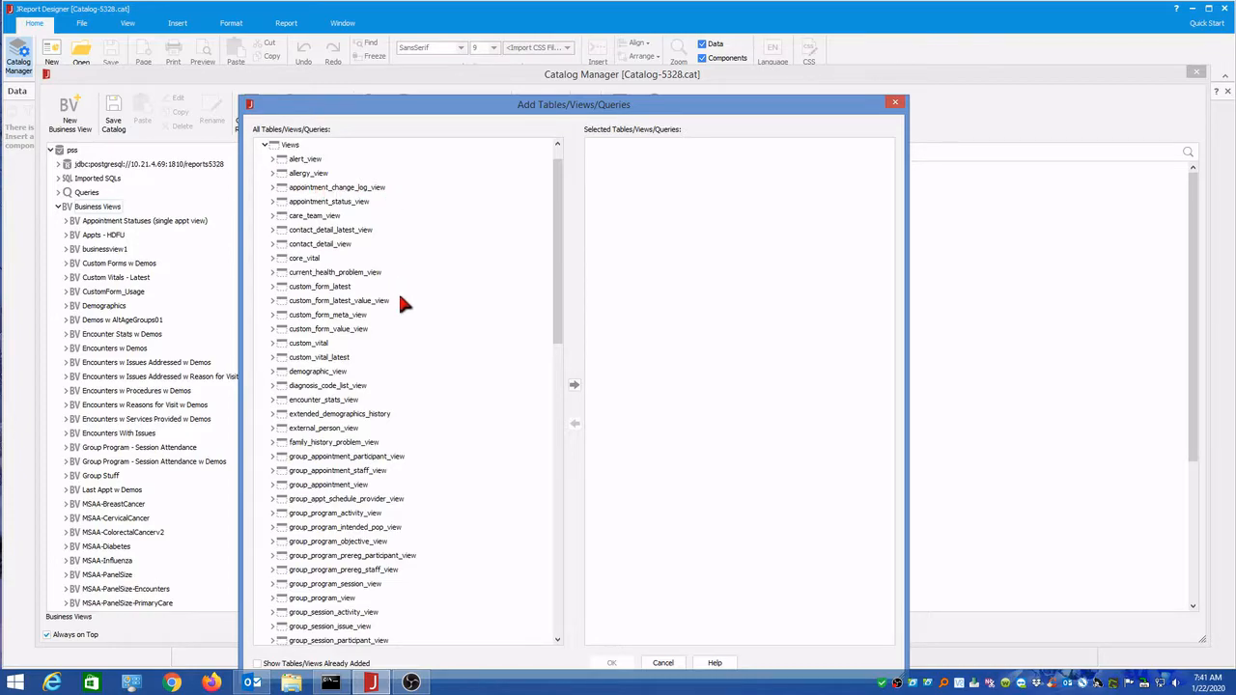
click(327, 373)
click(573, 385)
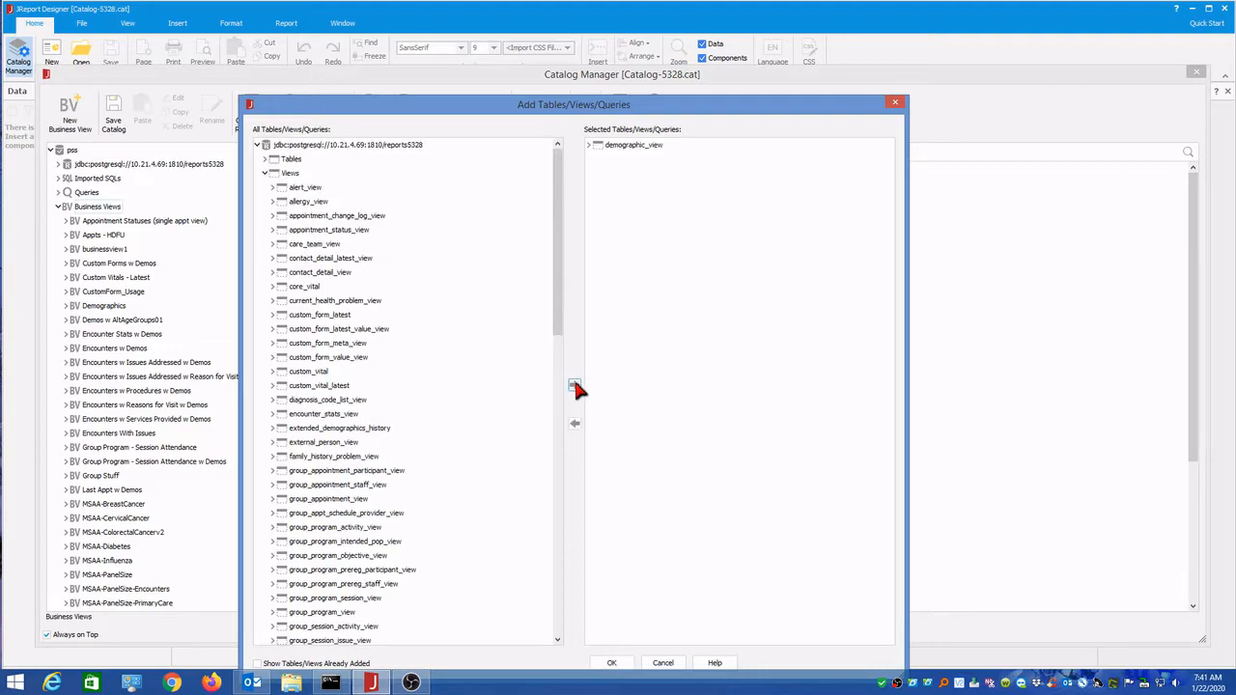
mouse_move(555, 295)
mouse_down()
mouse_move(549, 632)
mouse_move(569, 279)
mouse_up()
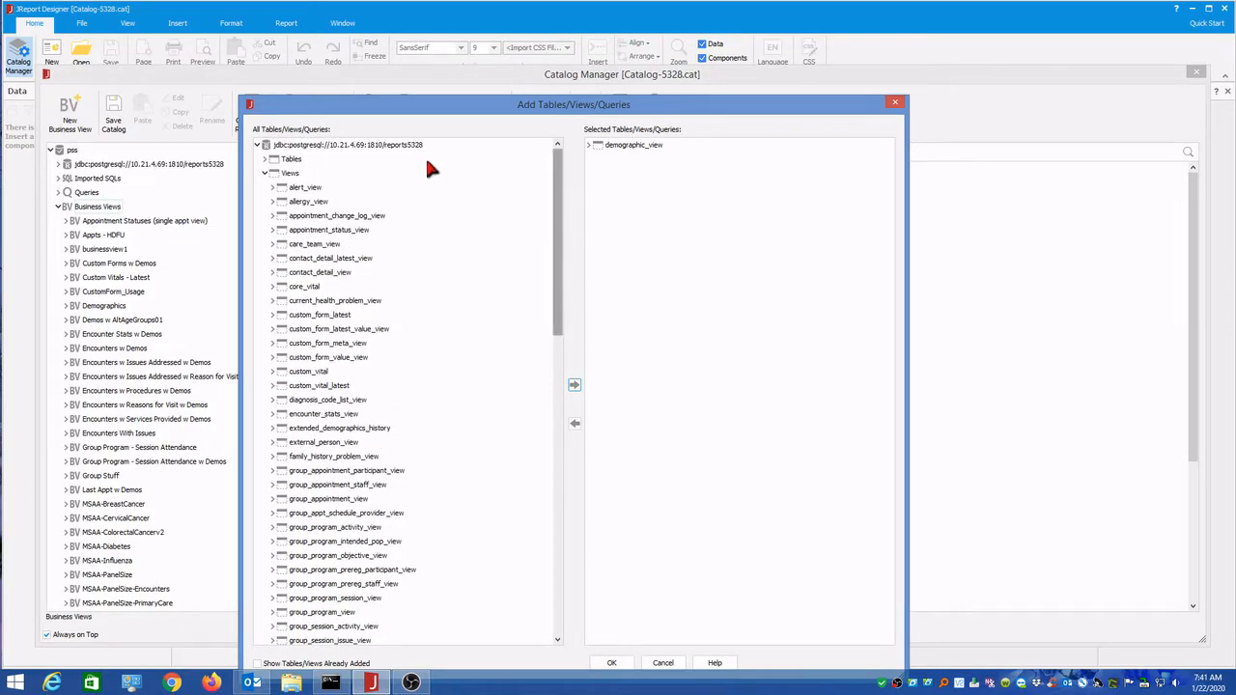
click(266, 159)
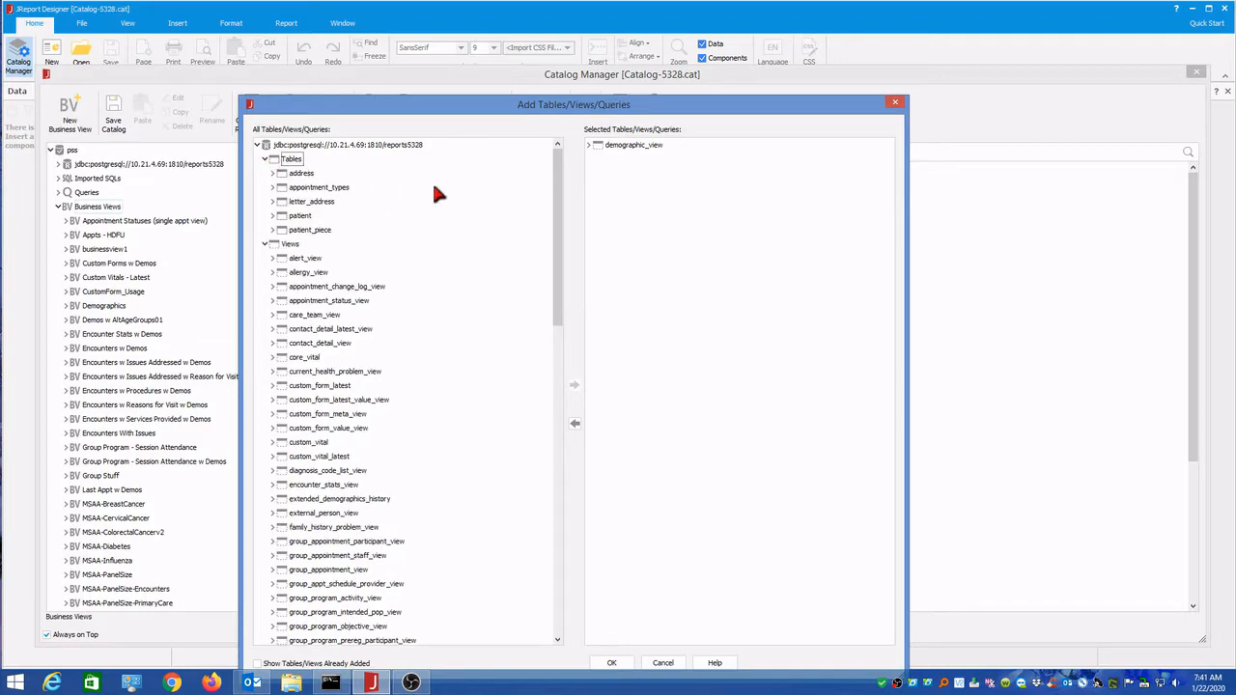
Confirm demographic_view as the only selected source and add the AltAgeGroups02 formula to the business view.
drag(558, 200, 571, 562)
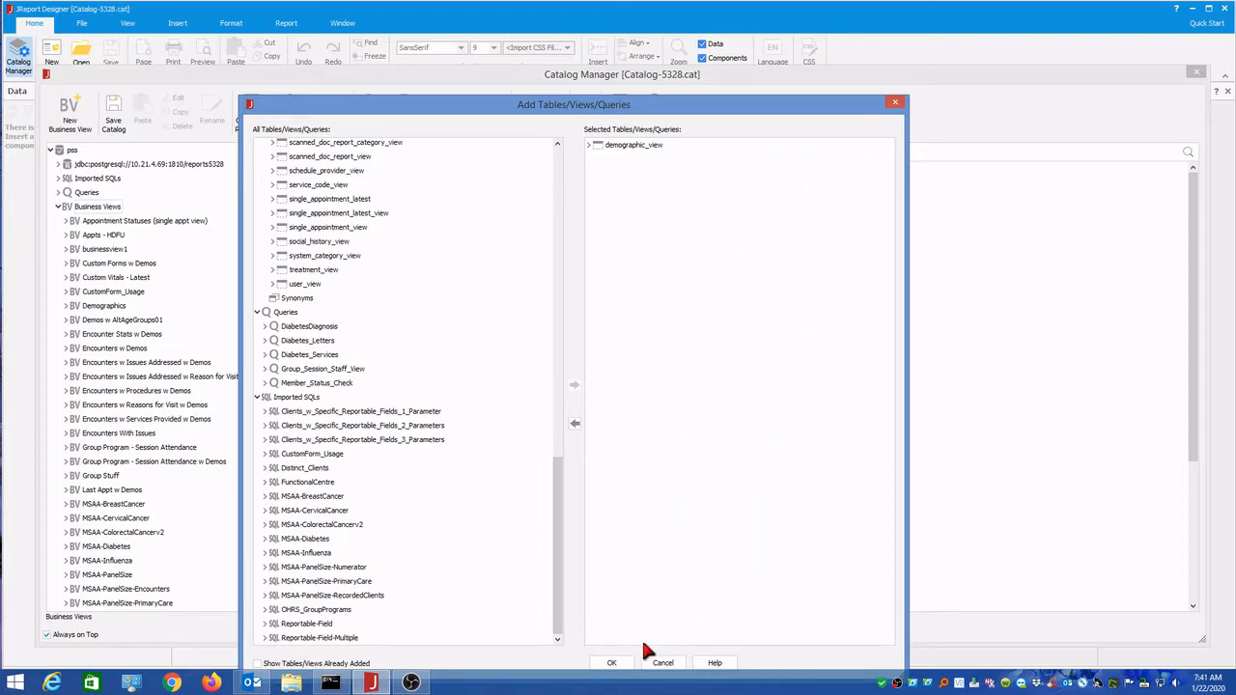
click(612, 664)
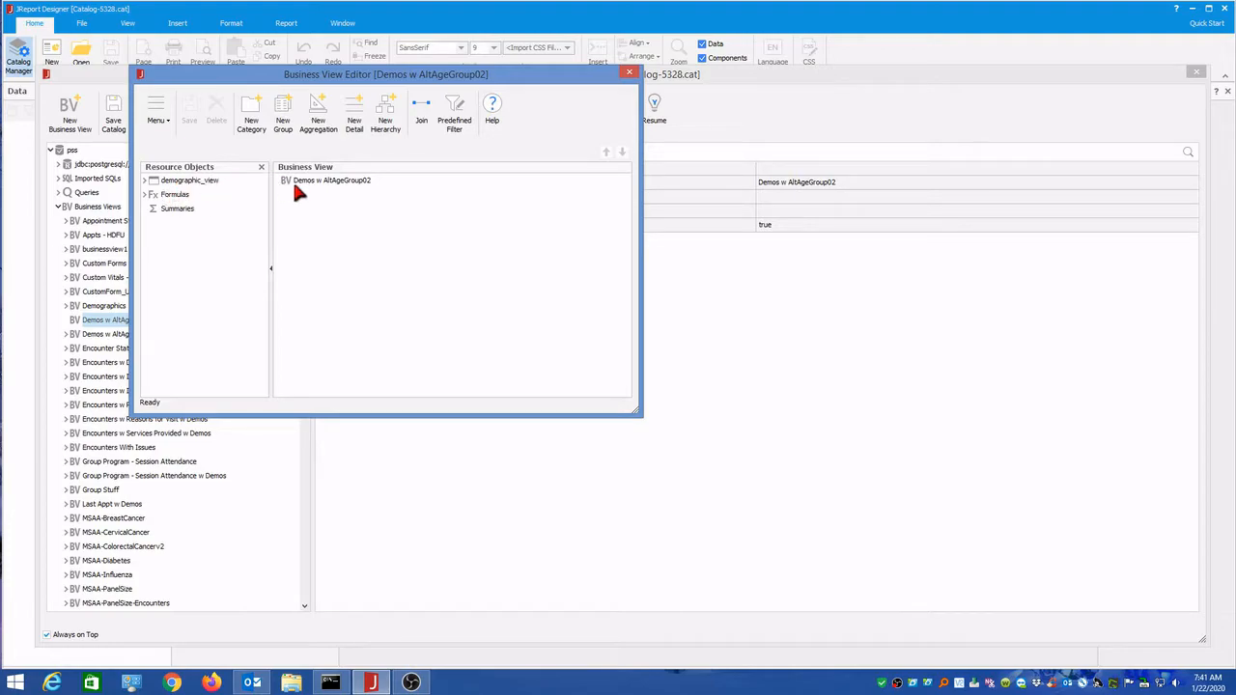
click(145, 196)
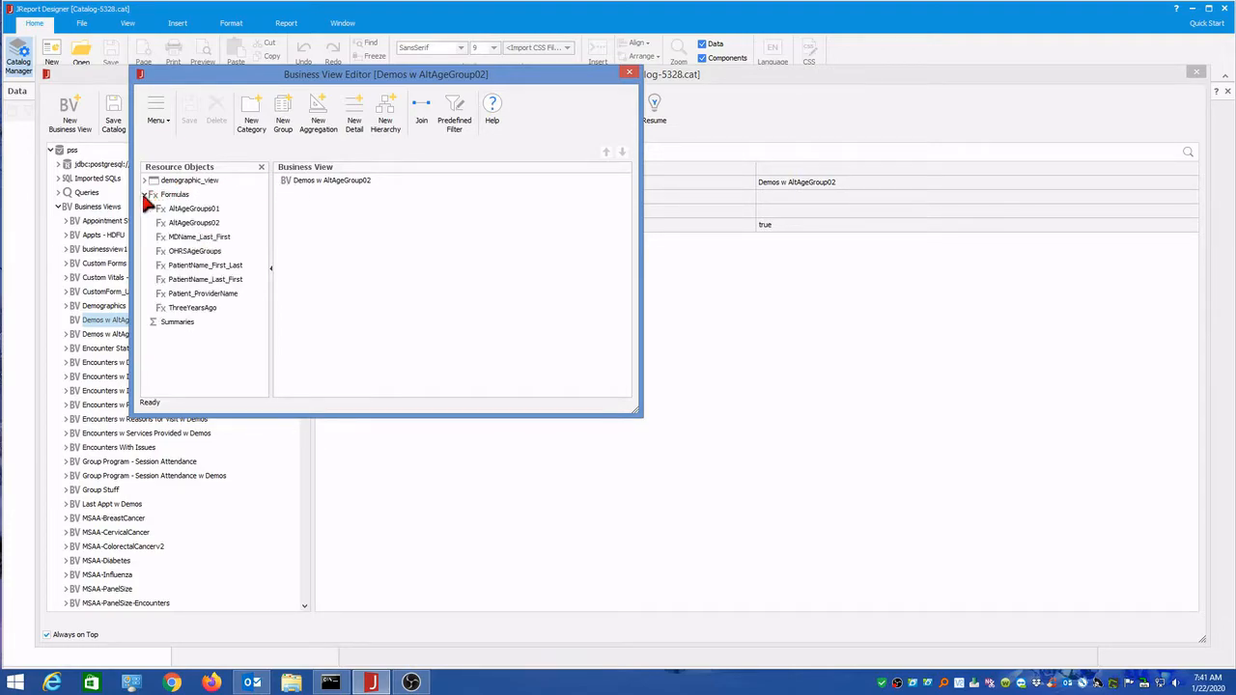
click(184, 223)
drag(216, 226, 319, 224)
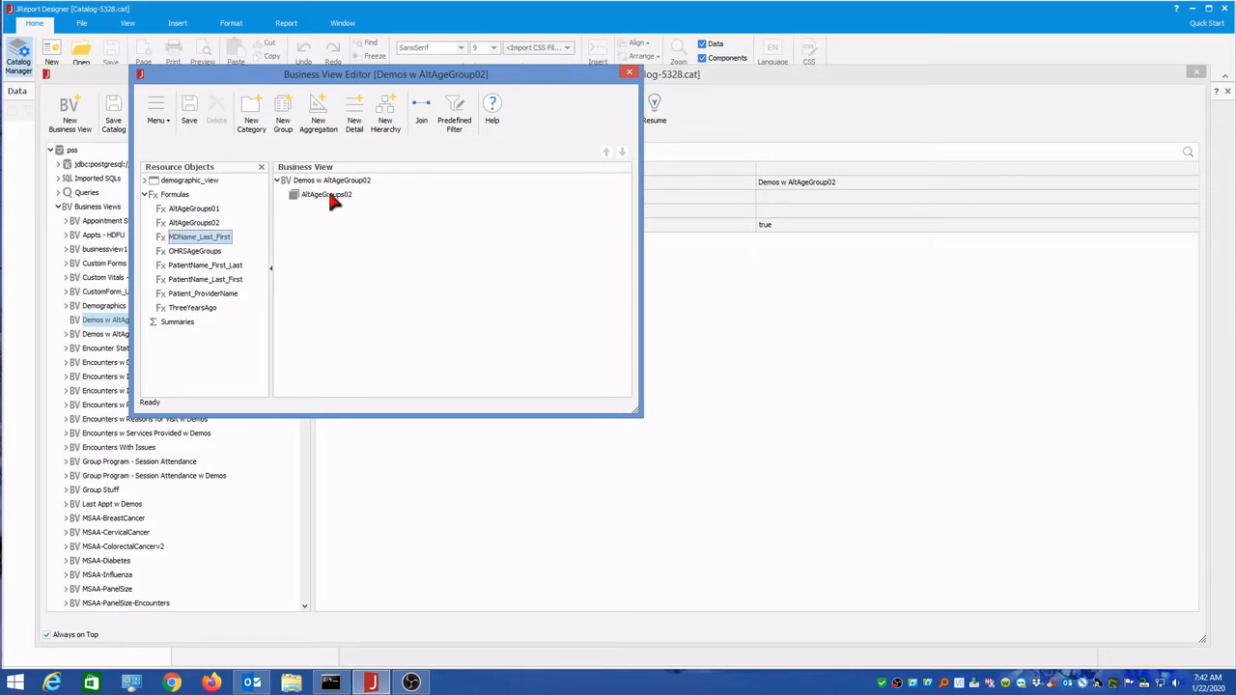
Add the entire demographic_view with all its fields to the business view and collapse it in the structure.
click(146, 181)
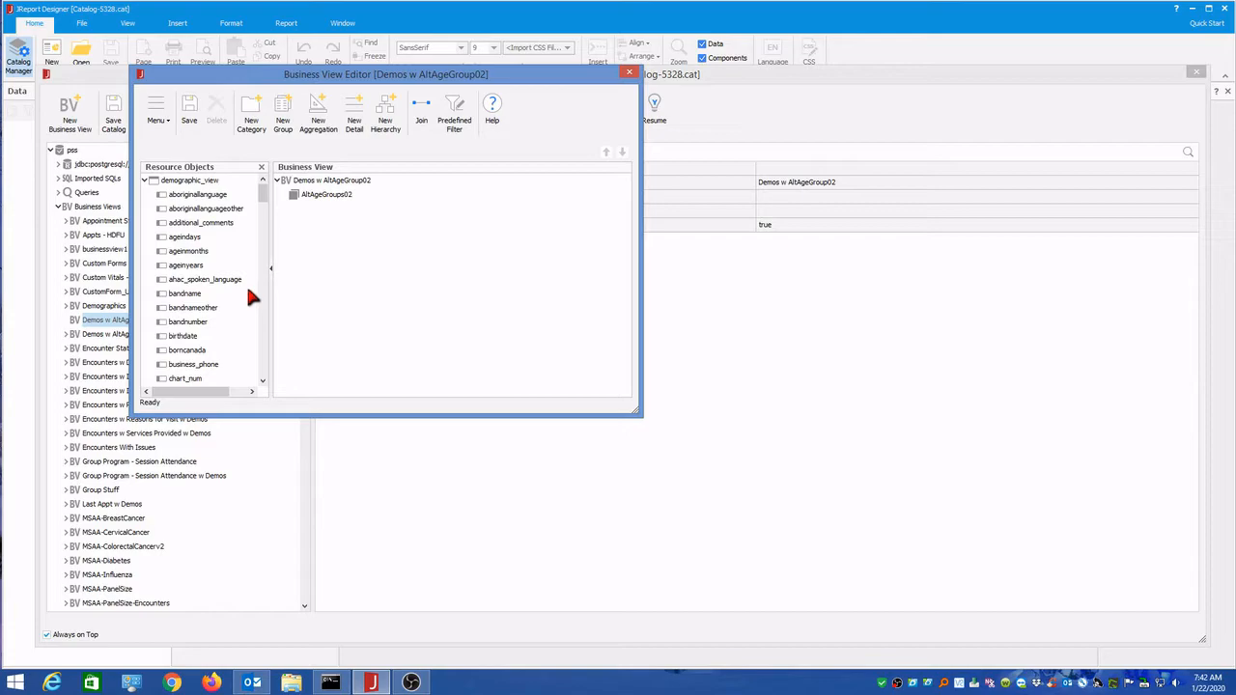
click(198, 181)
drag(319, 235, 317, 241)
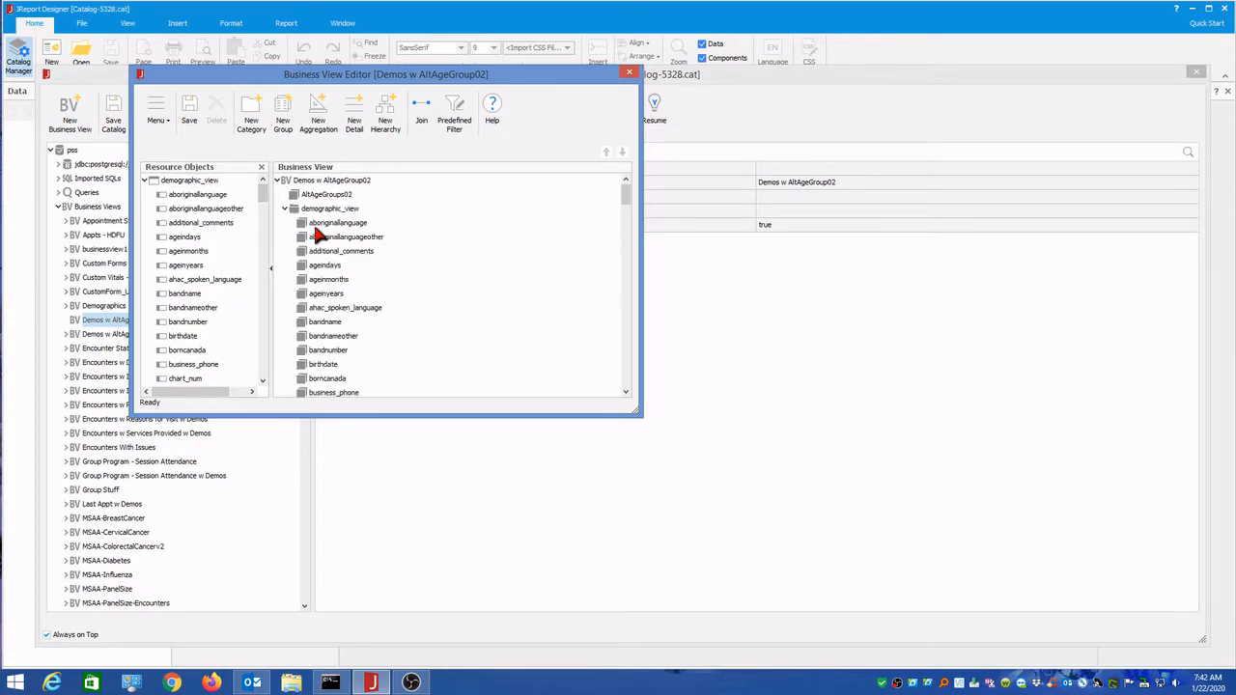
click(288, 208)
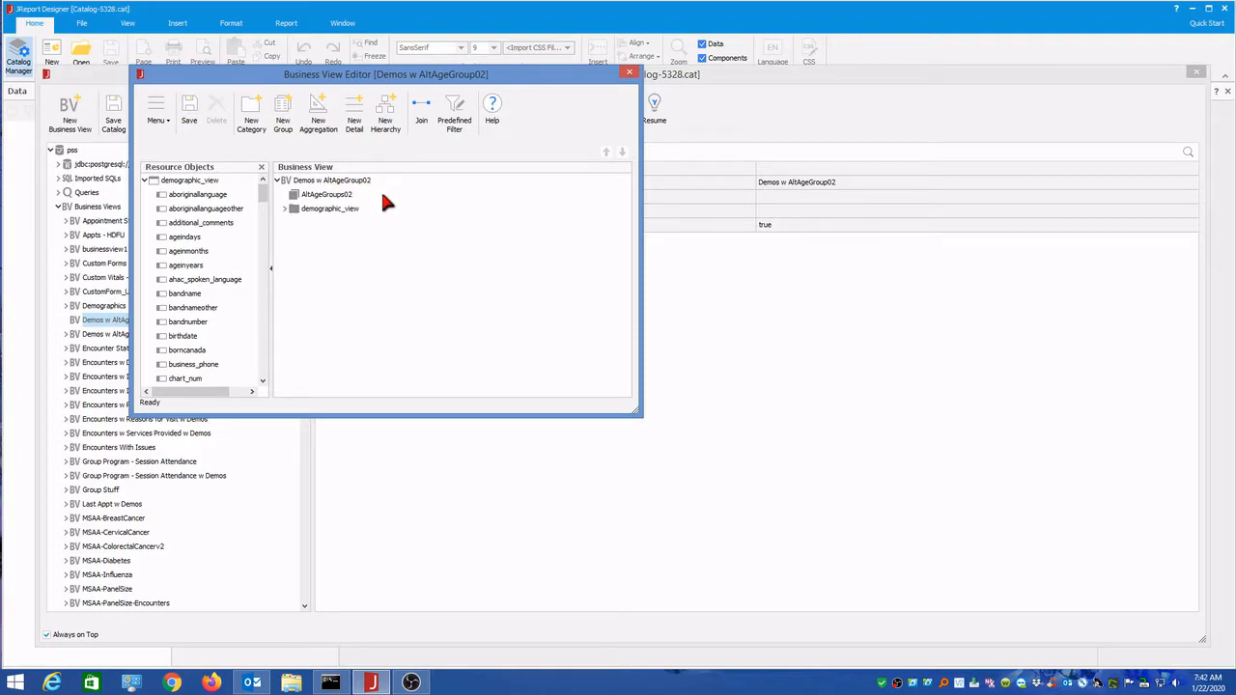
Save the business view, close its editor and dismiss the offer to create a new report.
click(191, 106)
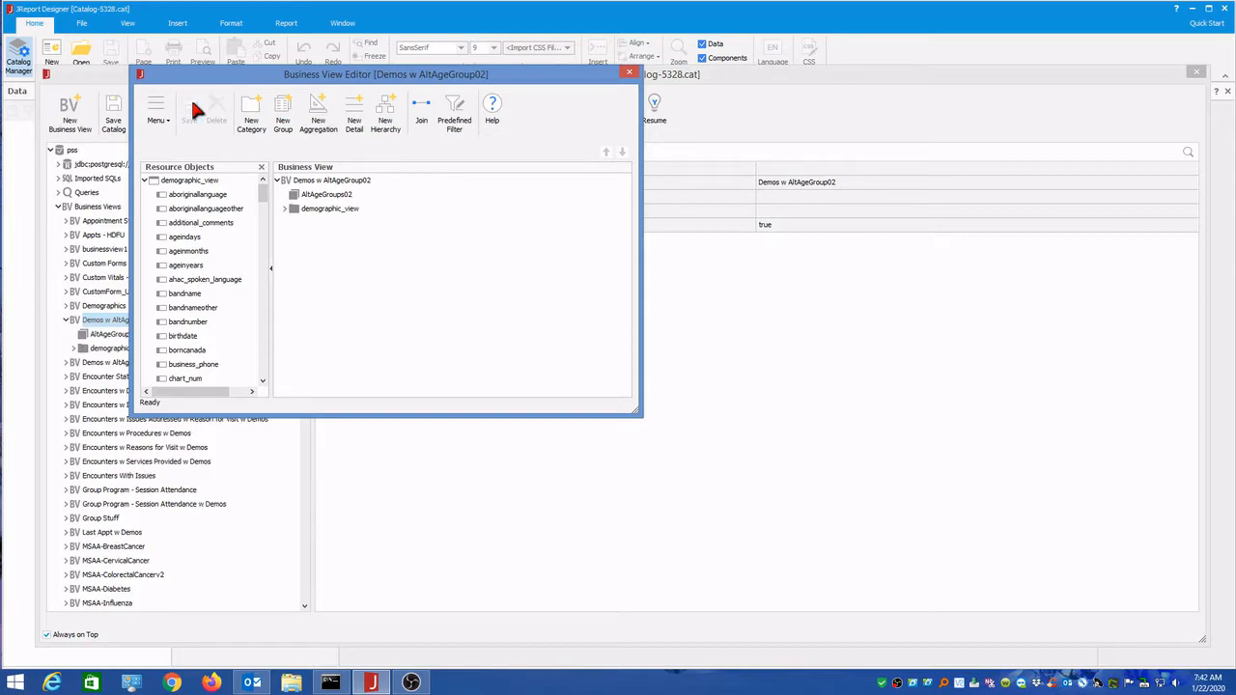
click(628, 74)
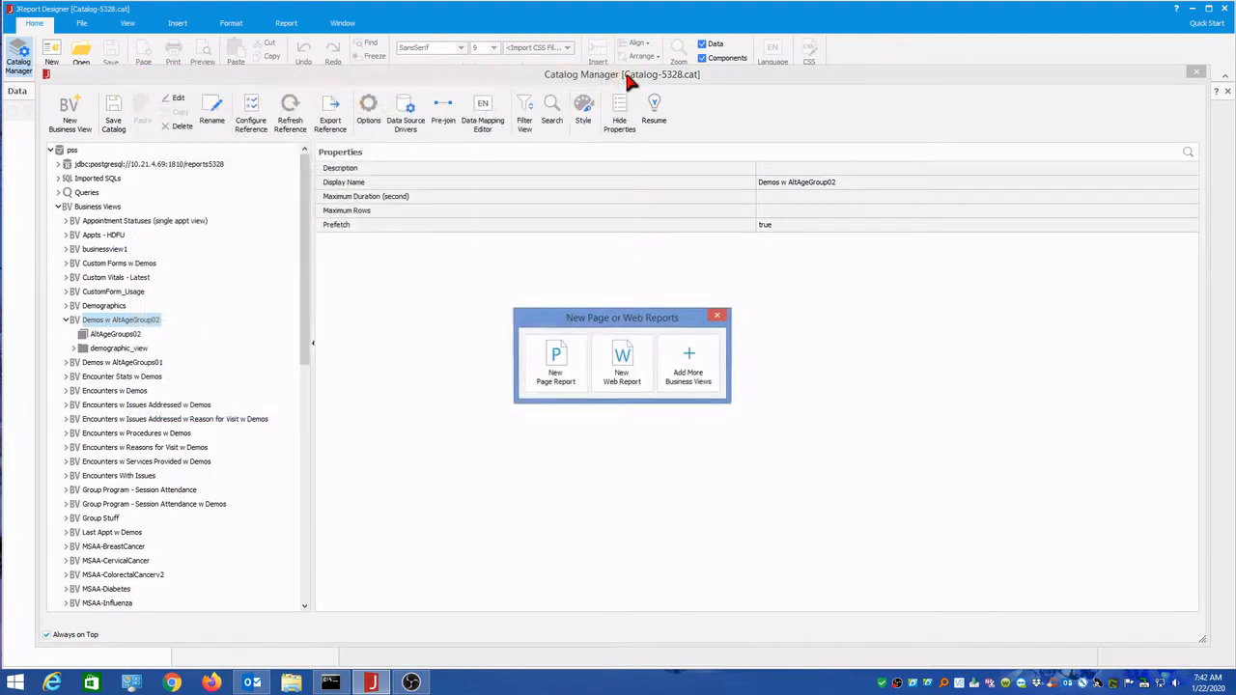
click(717, 317)
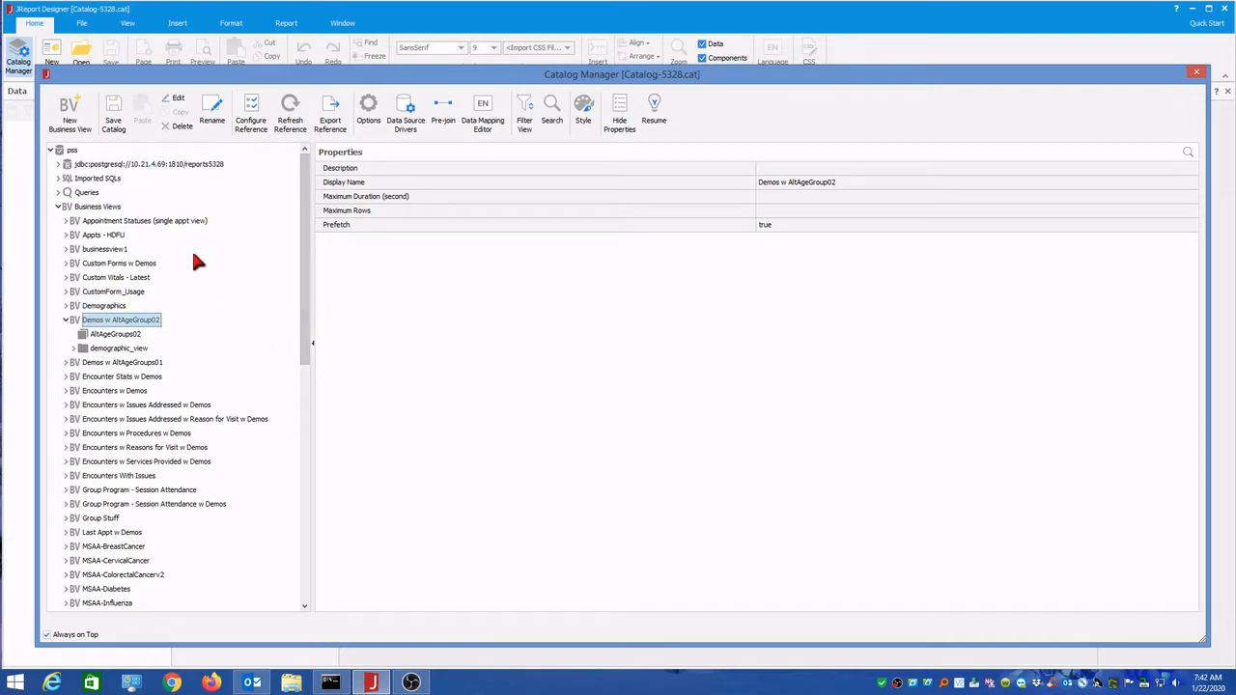
Review the Demos w AltAgeGroup02 business view's formula and demographic_view fields in the catalog, and close the Catalog Manager.
click(59, 208)
click(60, 209)
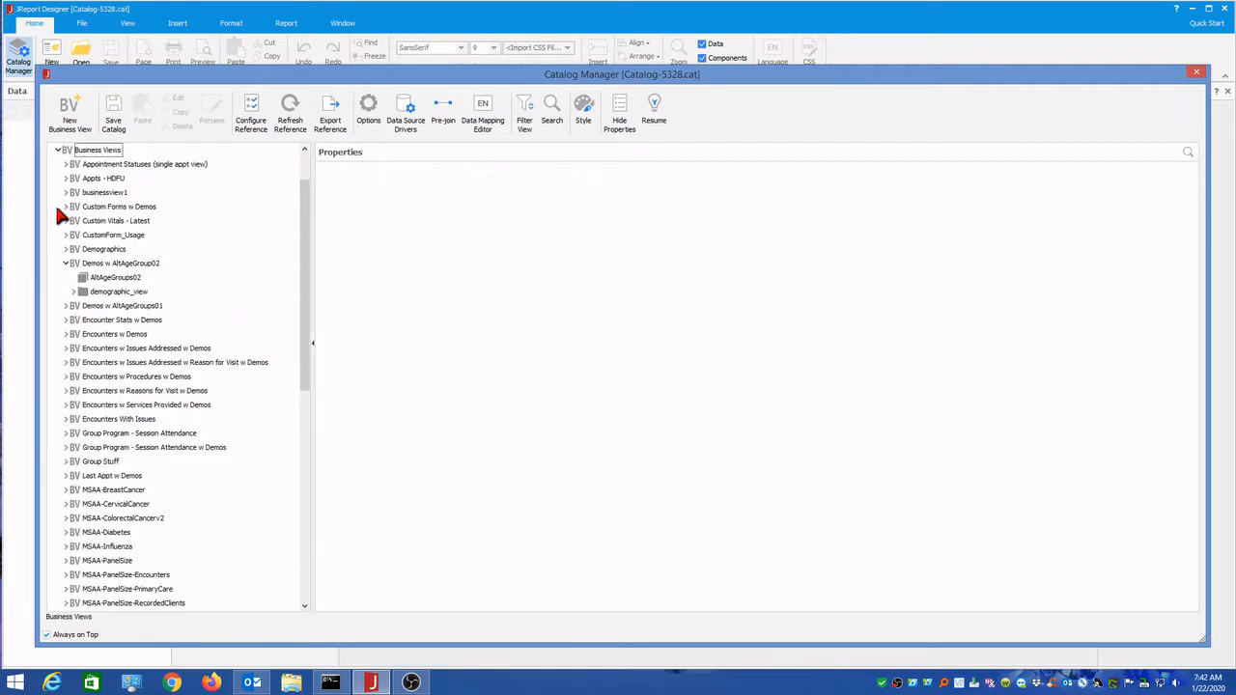
click(66, 263)
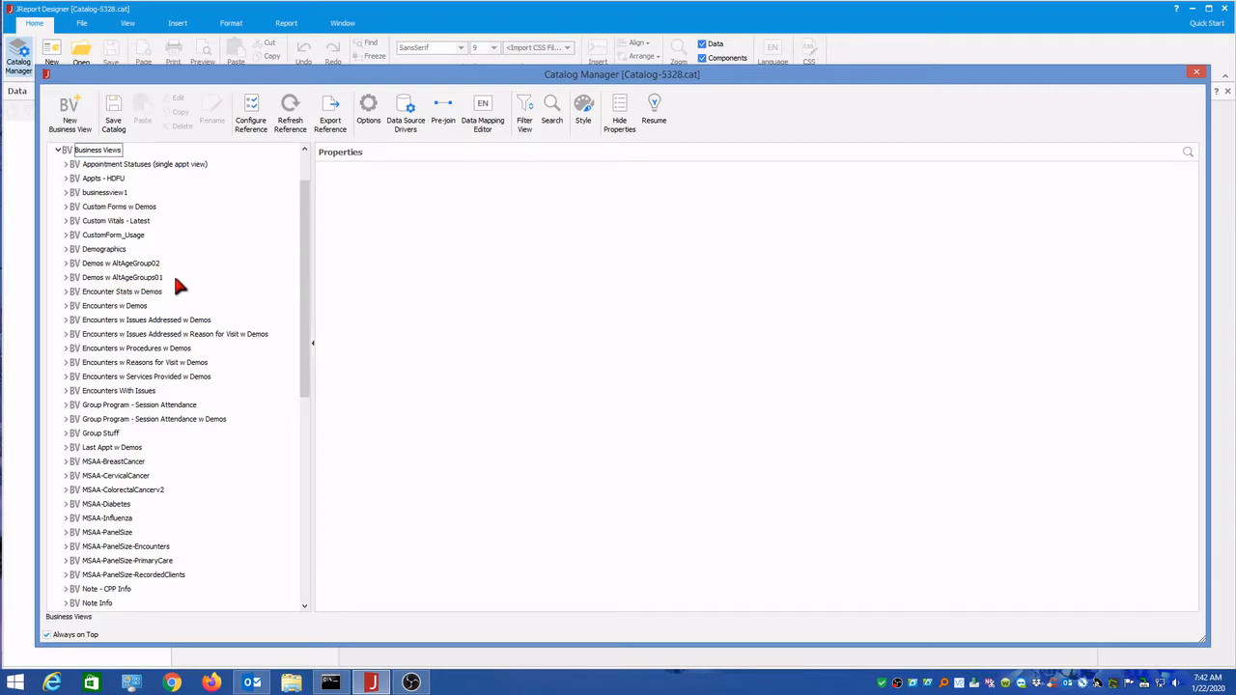
click(142, 266)
double_click(142, 266)
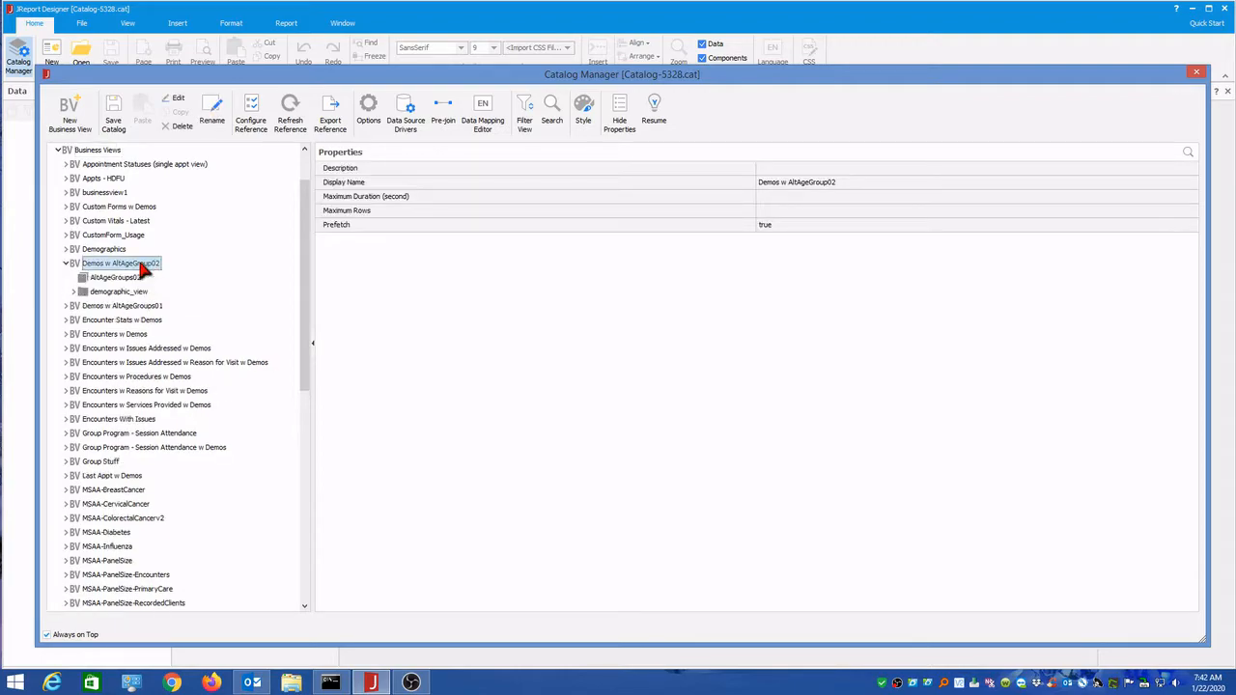
click(109, 279)
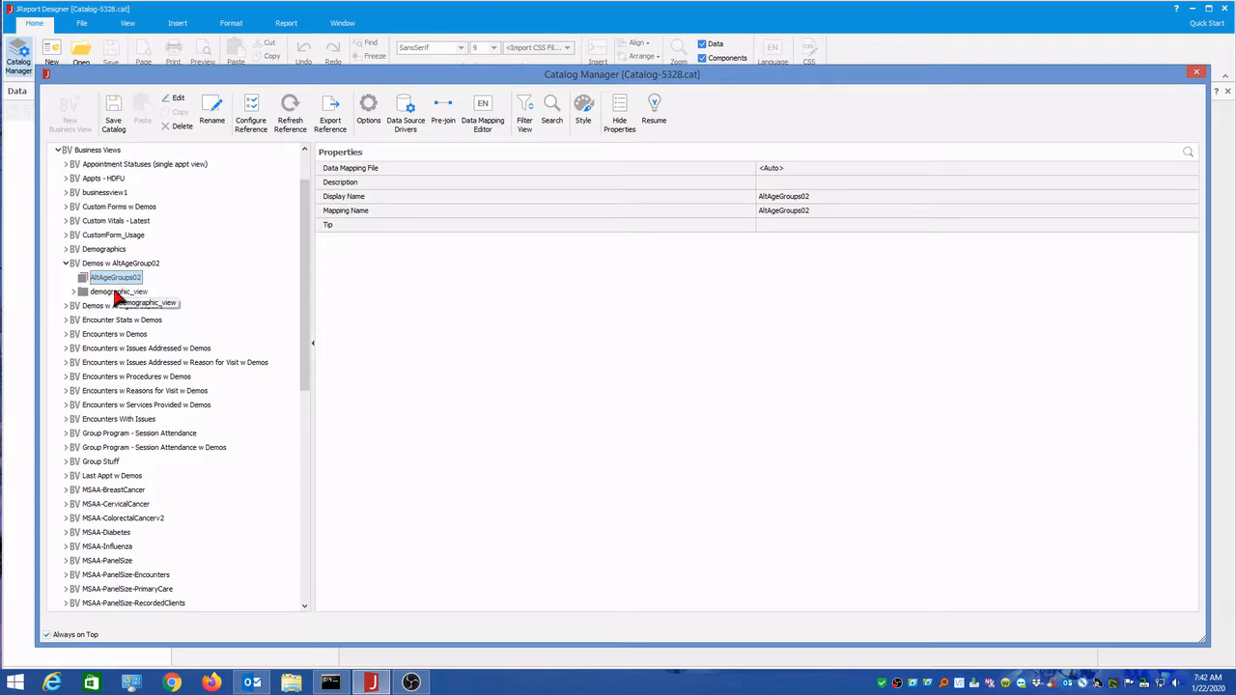
click(75, 294)
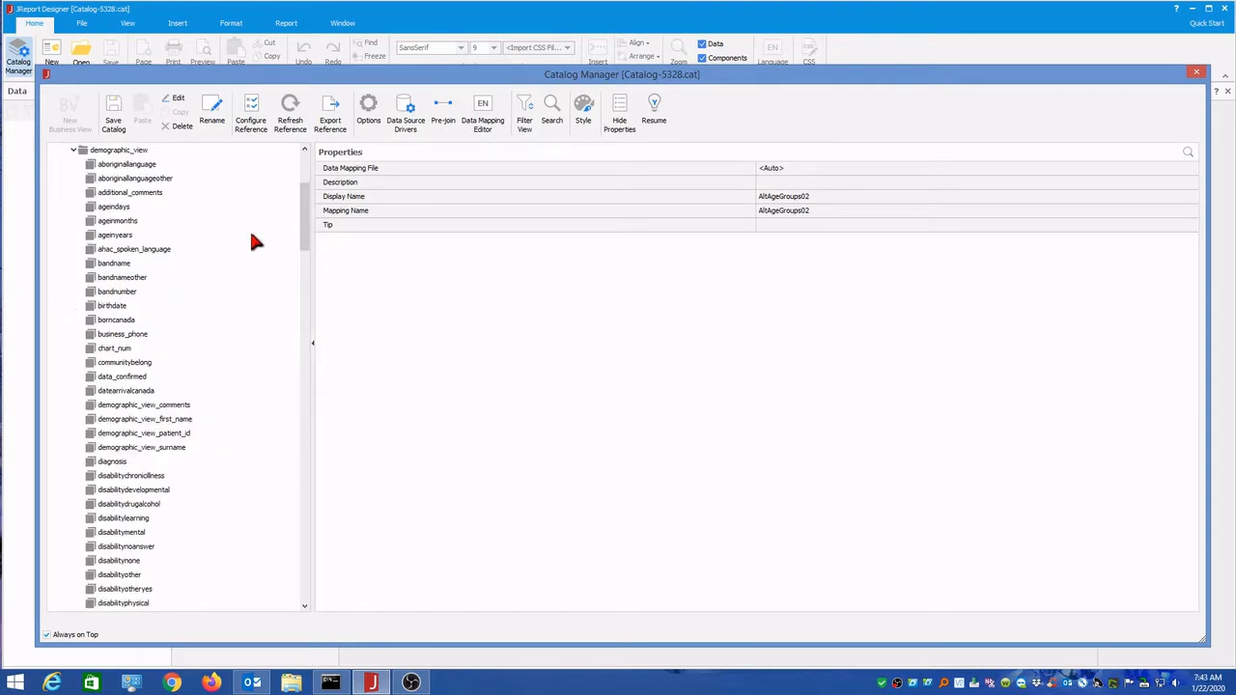
click(1195, 75)
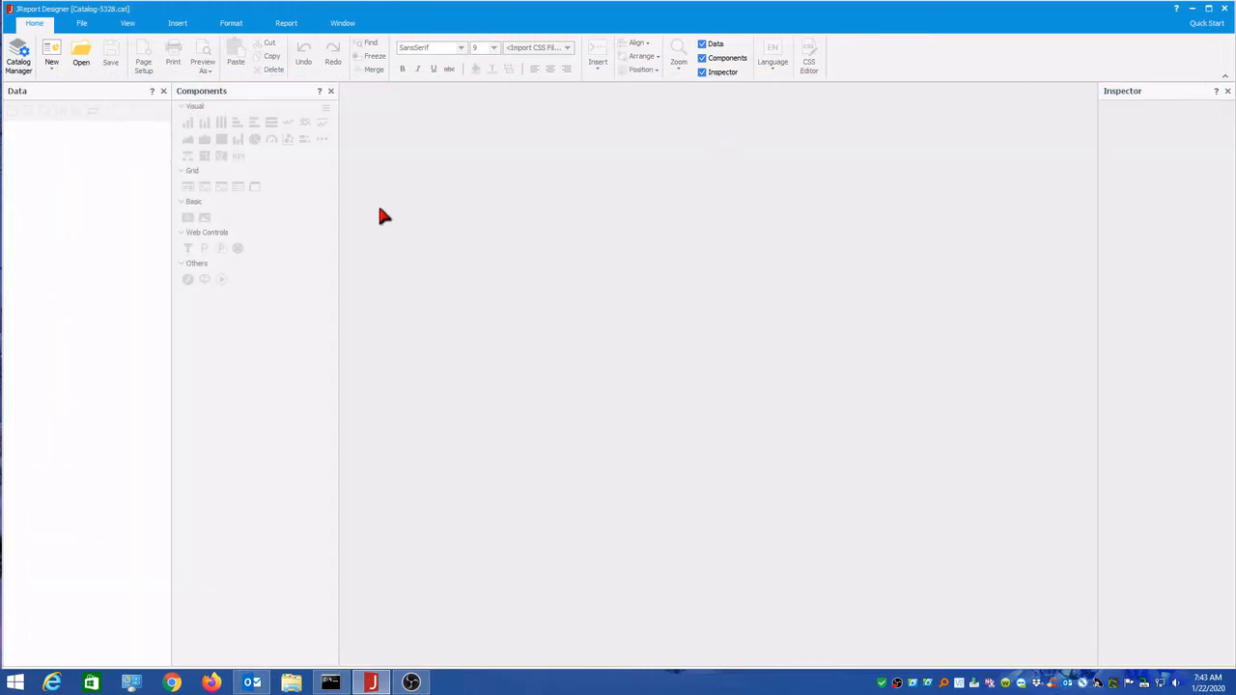
Create a new web report and insert a group-left table based on the Demos w AltAgeGroup02 business view.
click(53, 62)
click(81, 105)
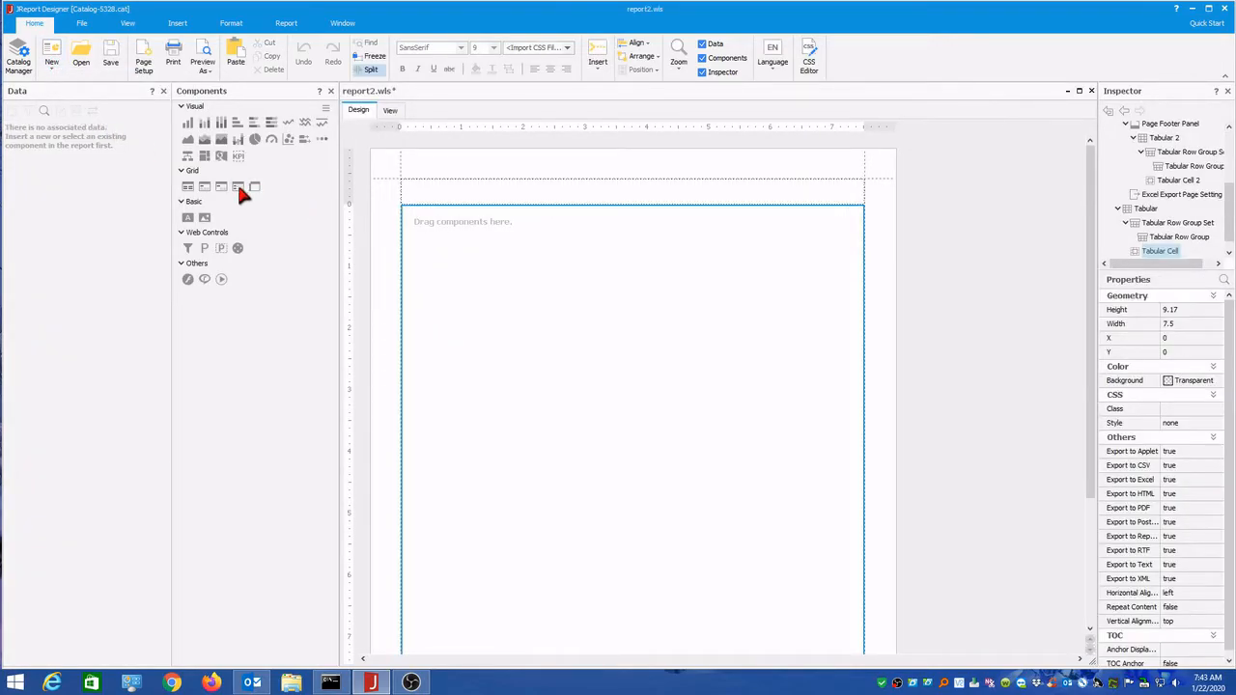
drag(242, 193, 483, 269)
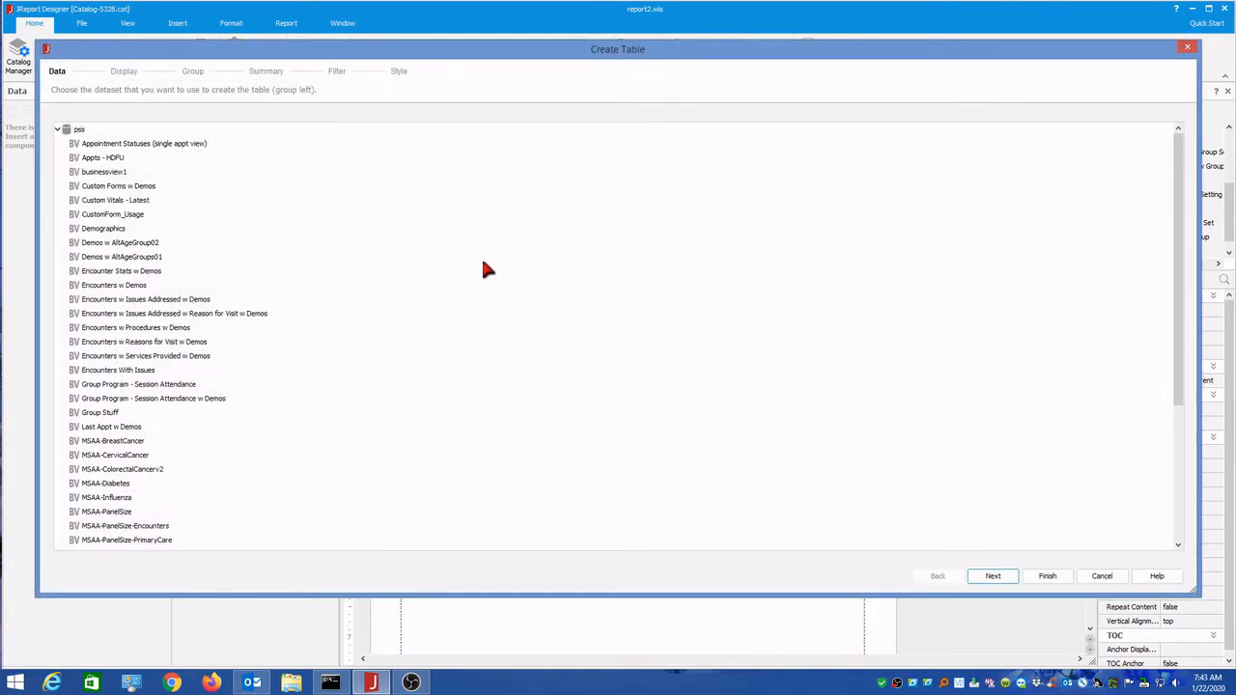
click(143, 245)
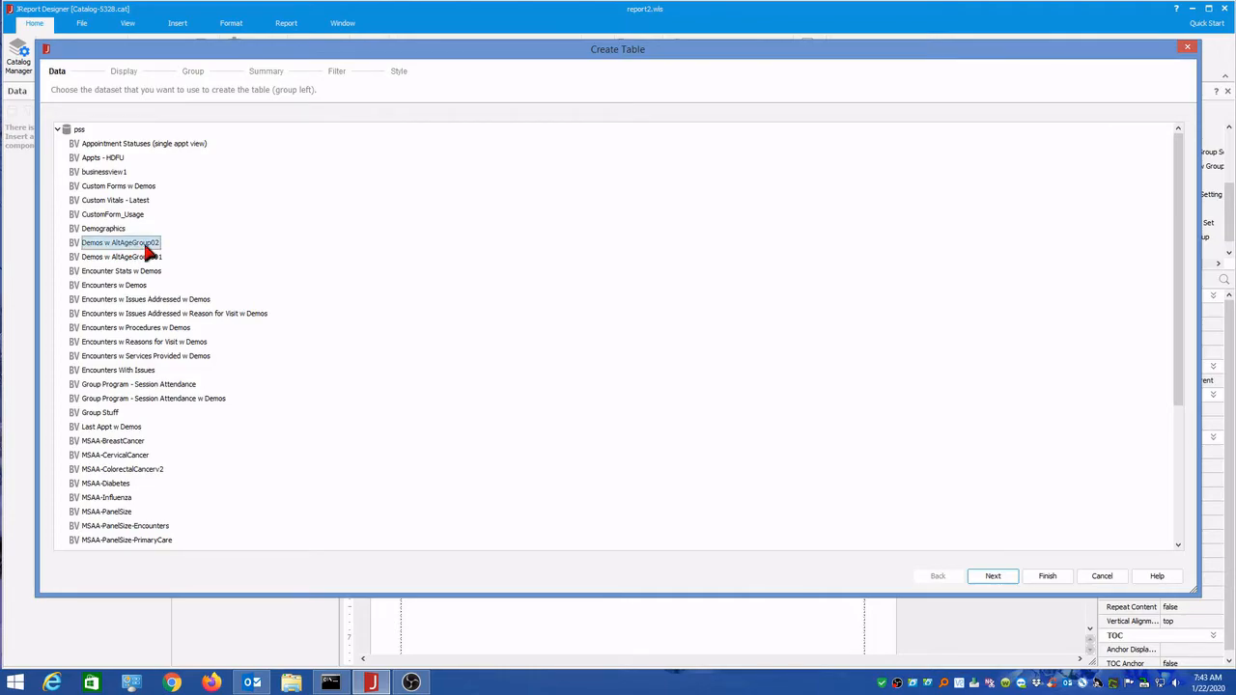
click(992, 576)
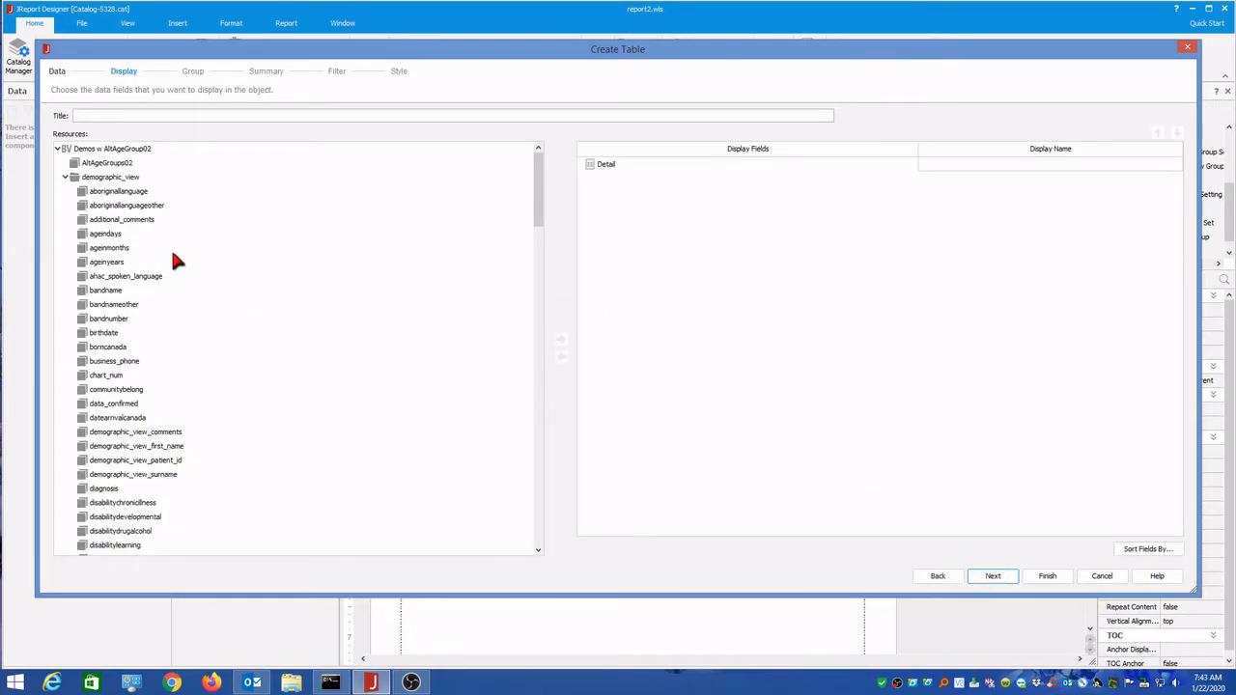
Look through the full list of fields the business view offers for display in the table.
drag(538, 184, 538, 223)
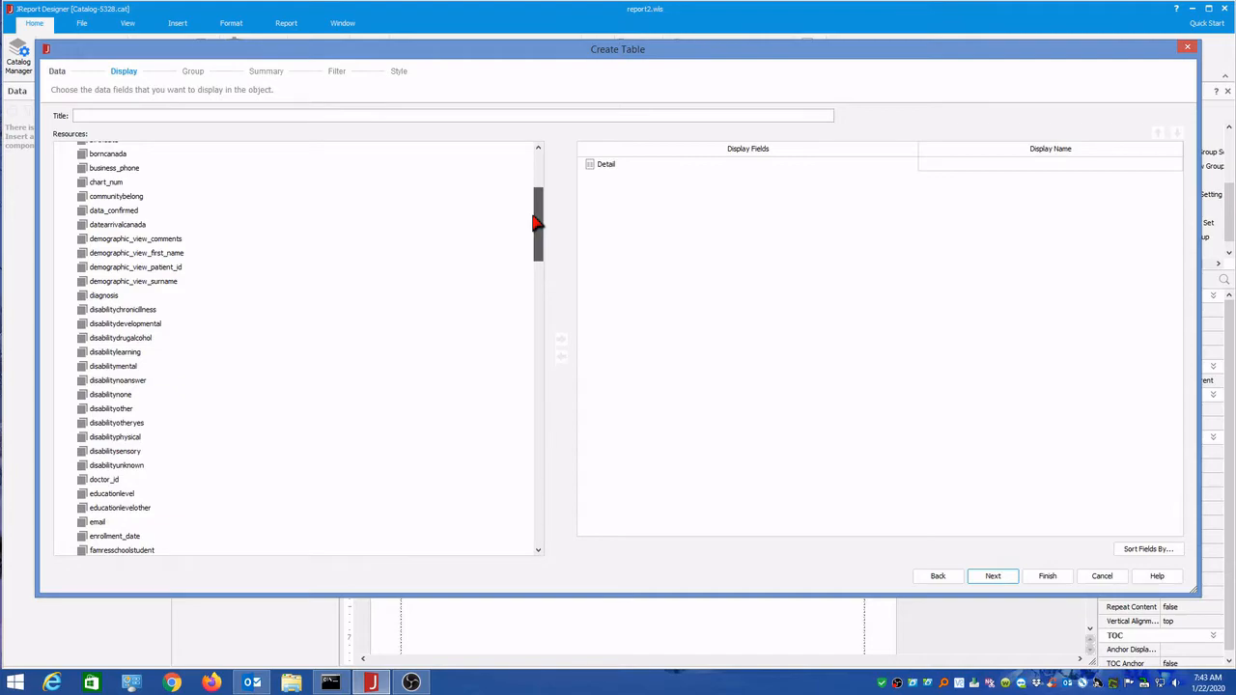
drag(538, 223, 543, 189)
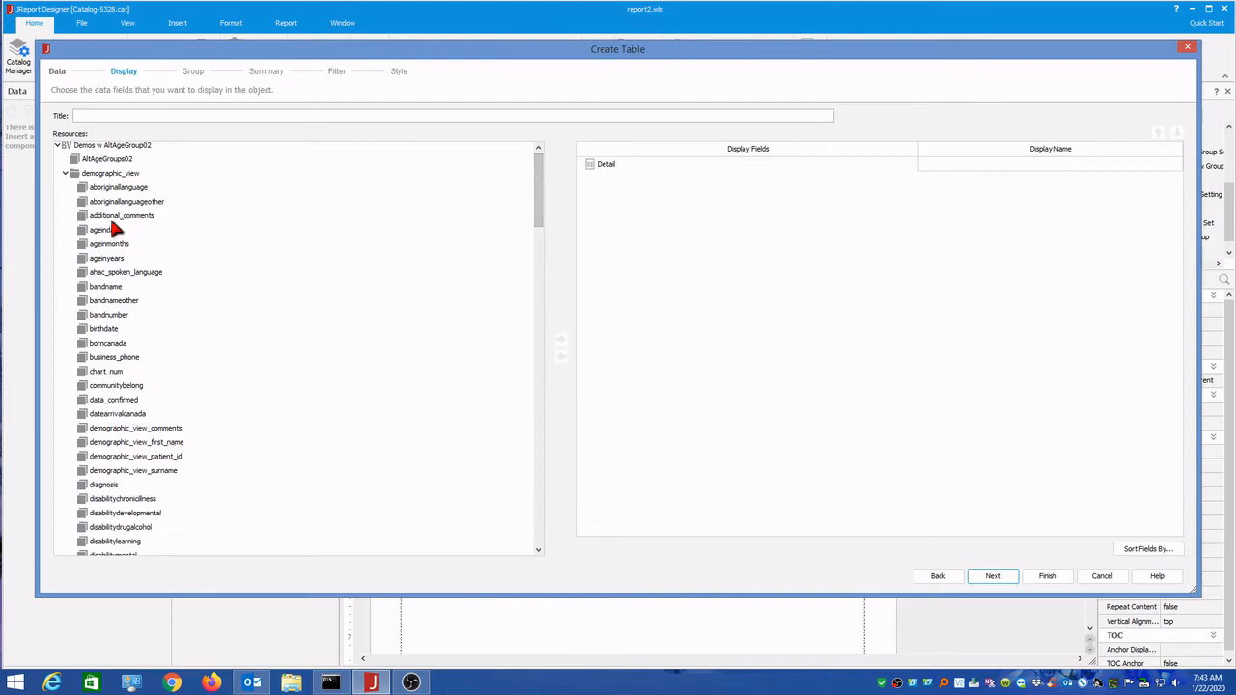
scroll(215, 432, down, 2)
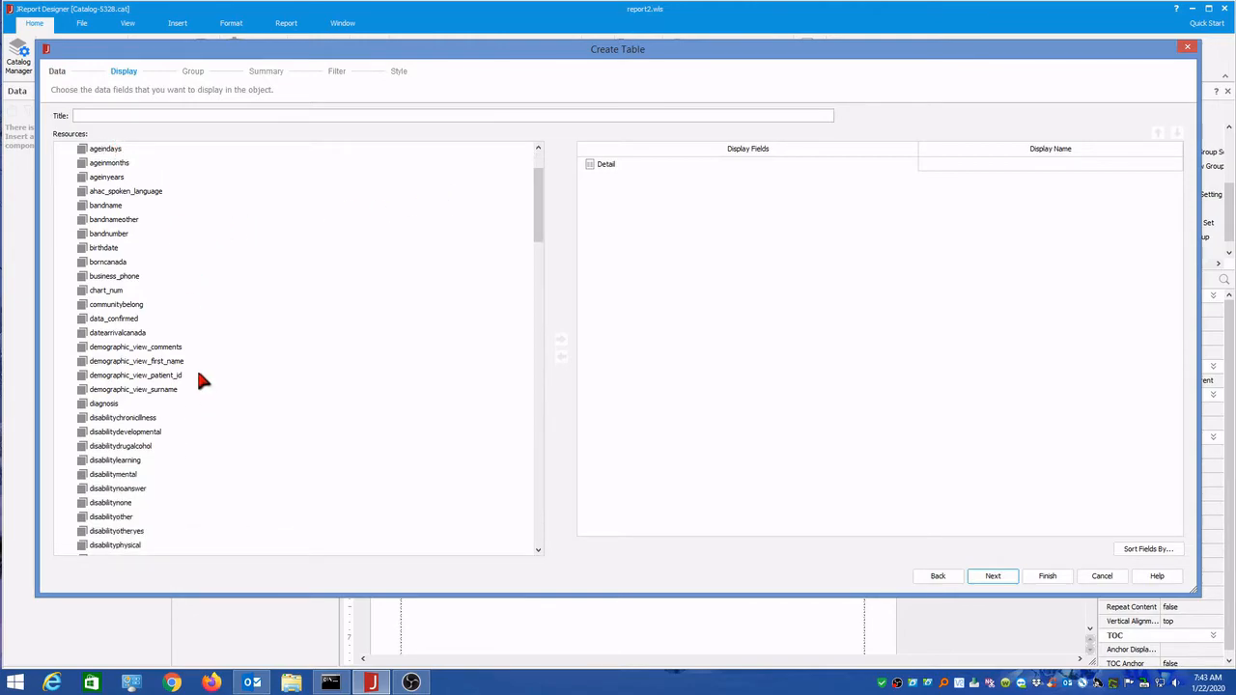
scroll(187, 372, down, 10)
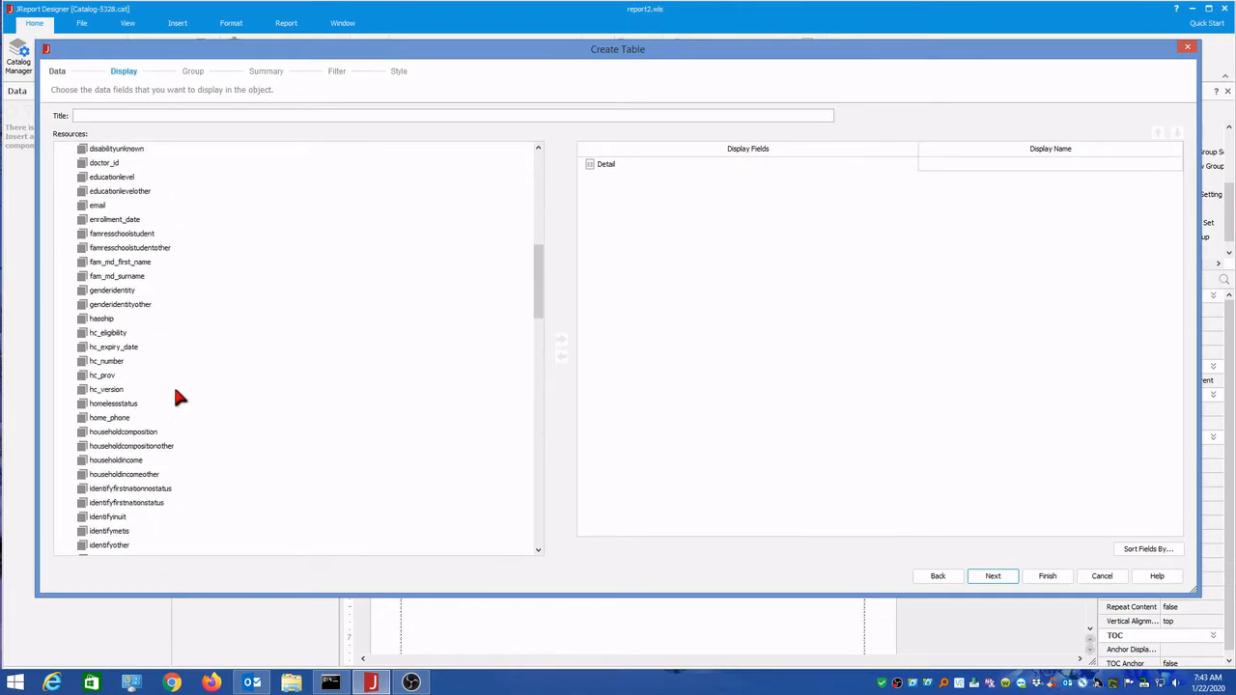
scroll(177, 394, down, 15)
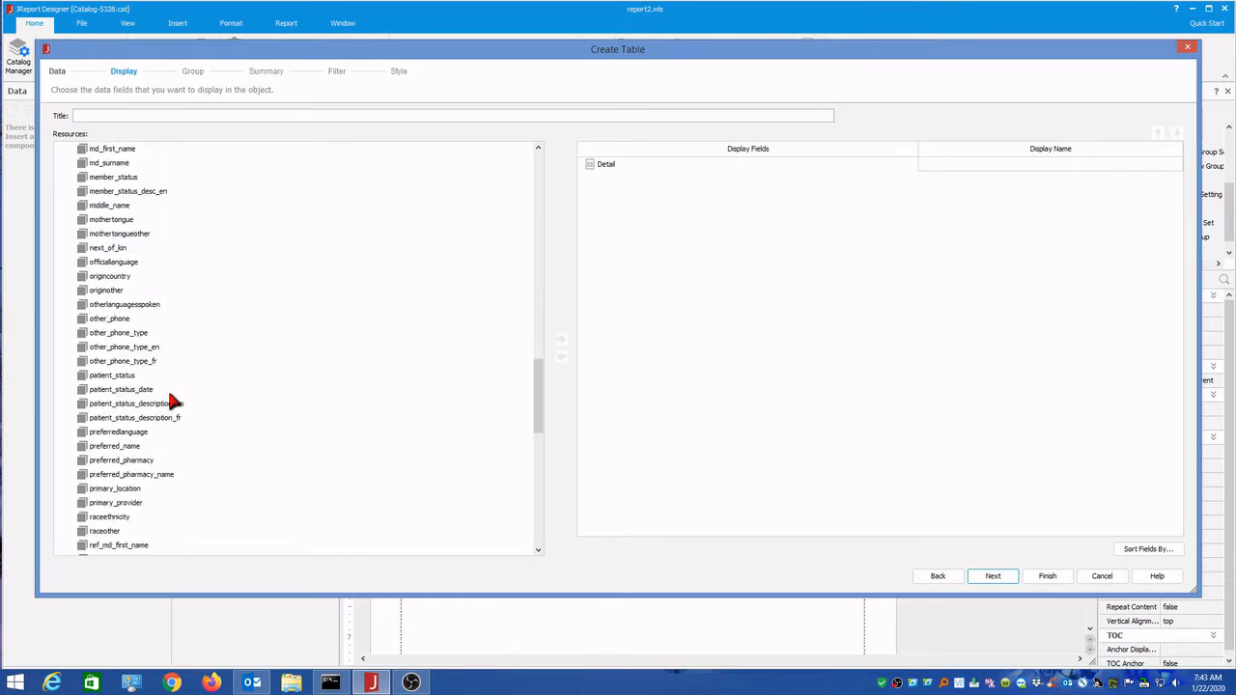
scroll(169, 401, down, 18)
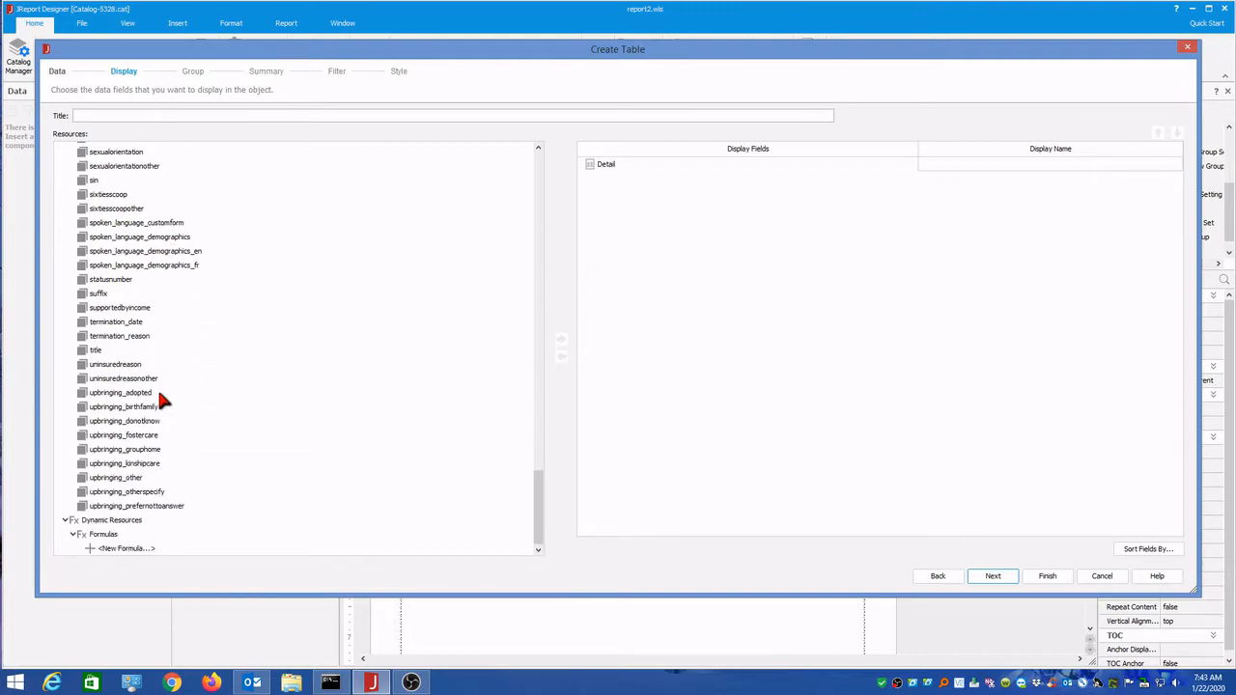
scroll(160, 397, up, 20)
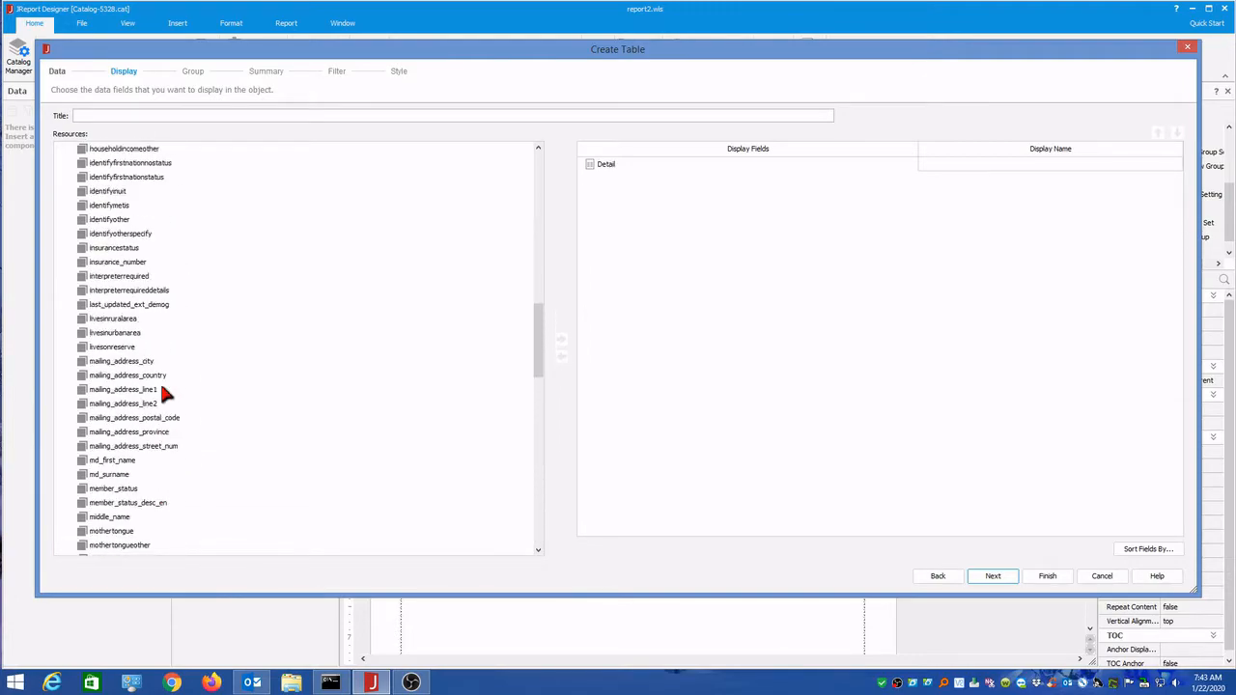
scroll(162, 391, up, 12)
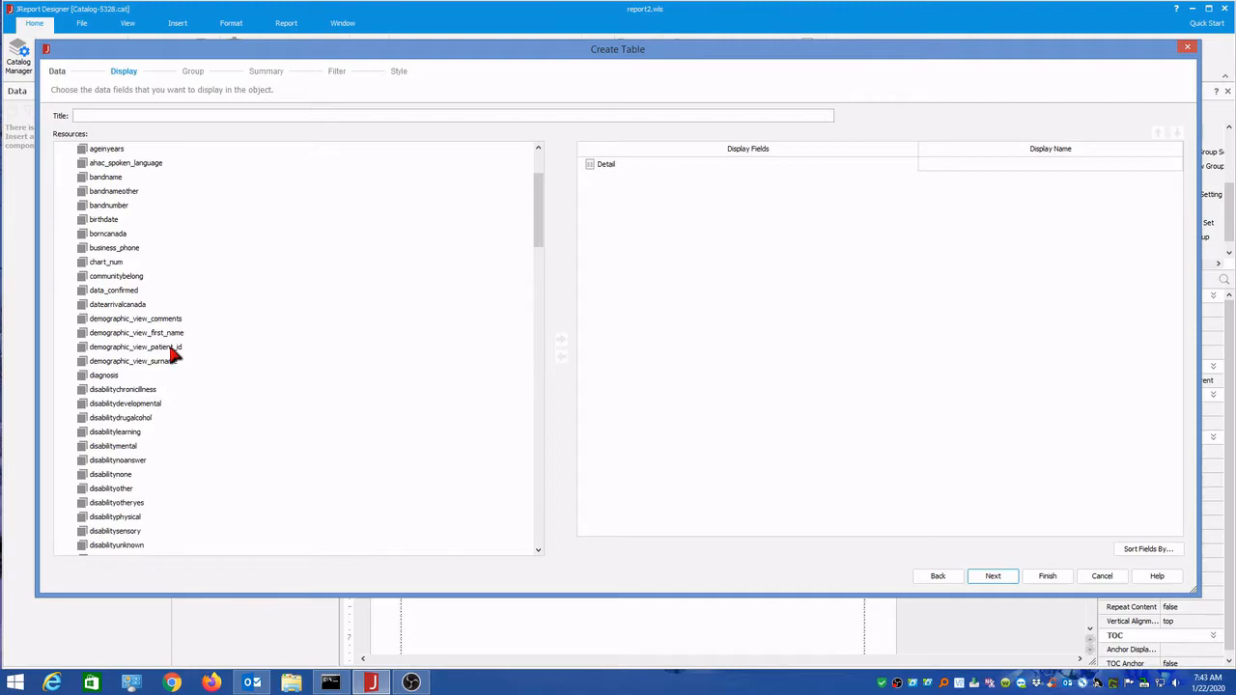
scroll(195, 353, up, 3)
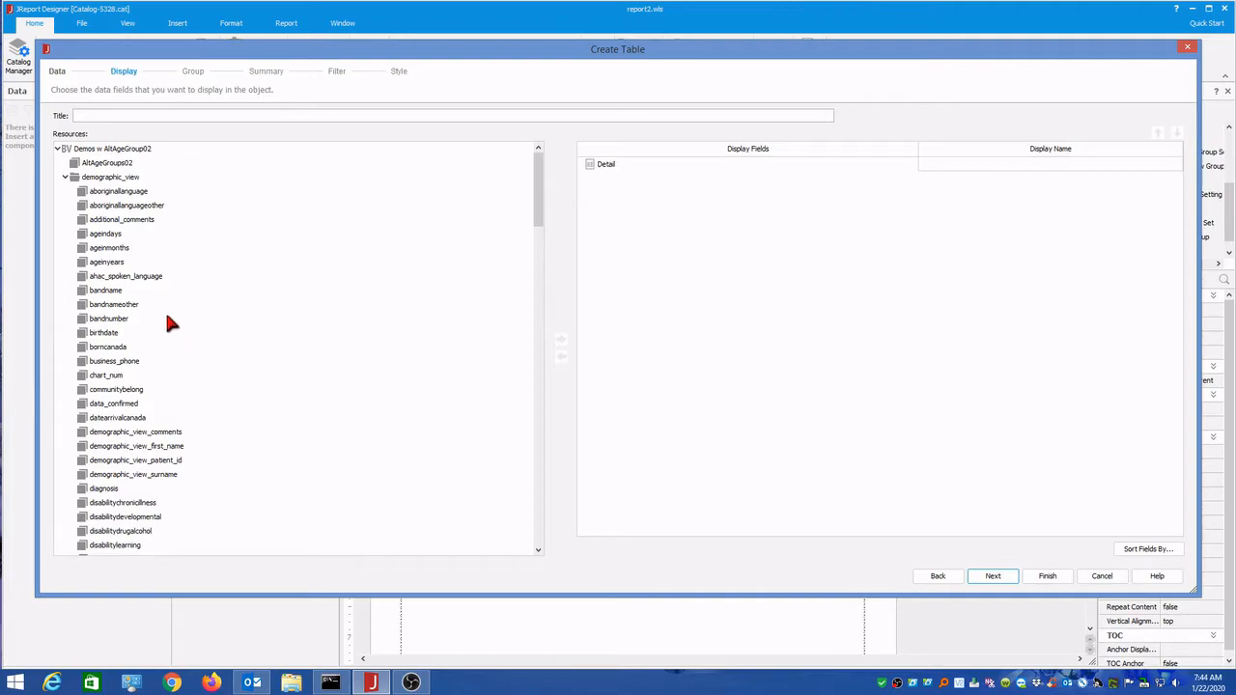
Add demographic_view_patient_id to the table's display fields.
scroll(166, 318, down, 4)
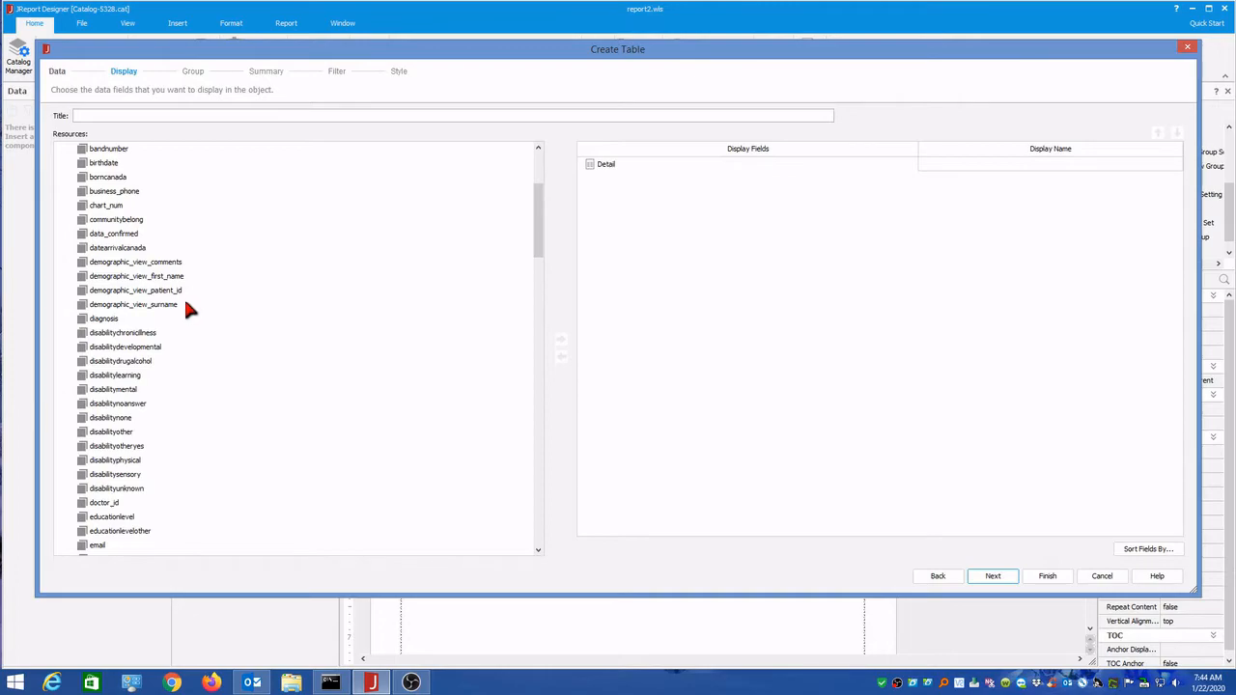
click(165, 292)
click(560, 340)
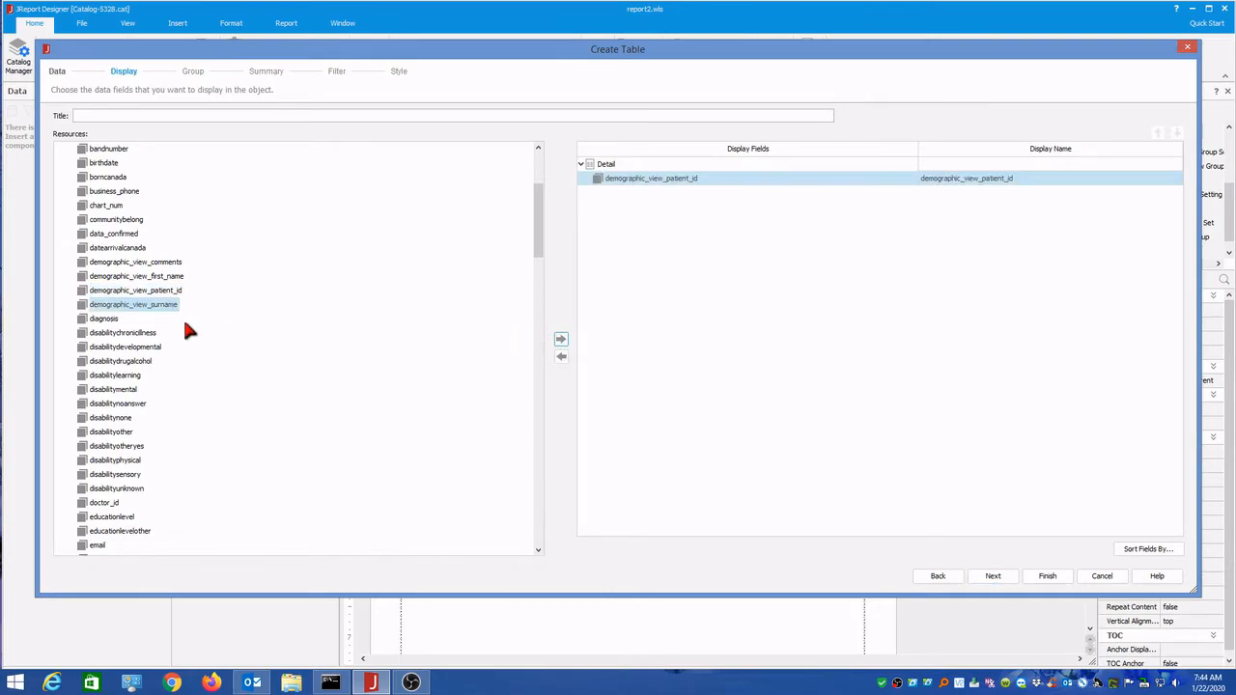
Add the ageinyears field from demographic_view to the table's display fields.
scroll(188, 330, down, 2)
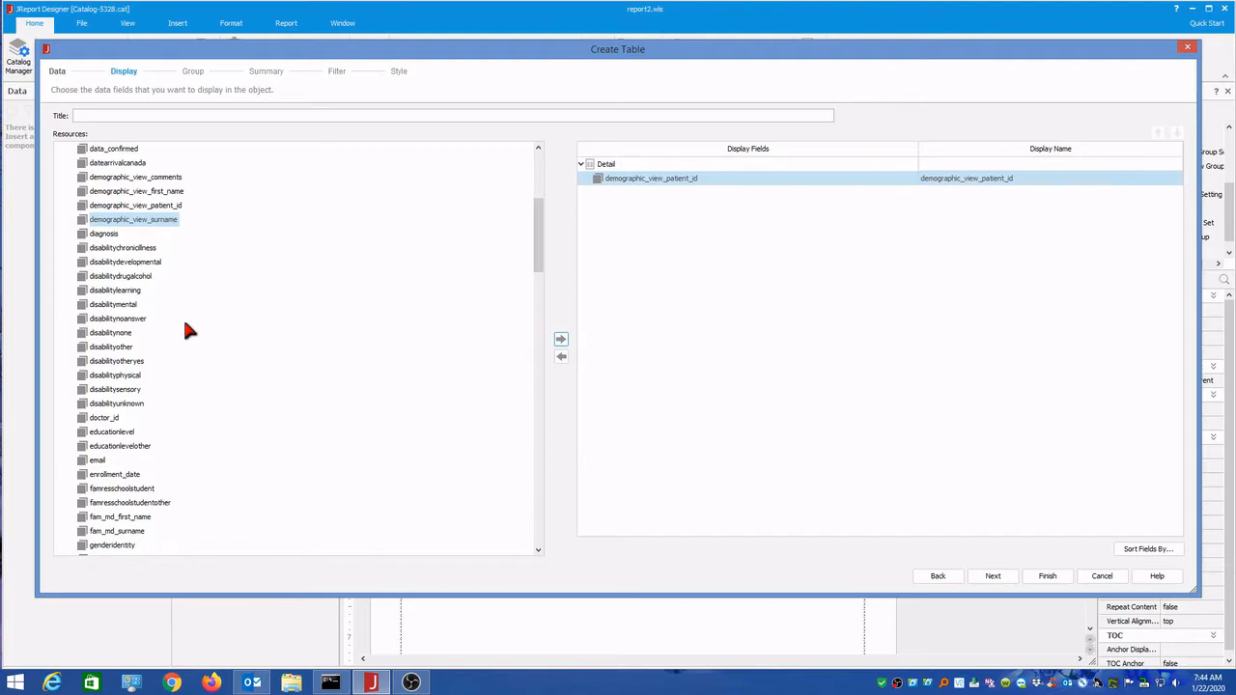
scroll(185, 328, down, 4)
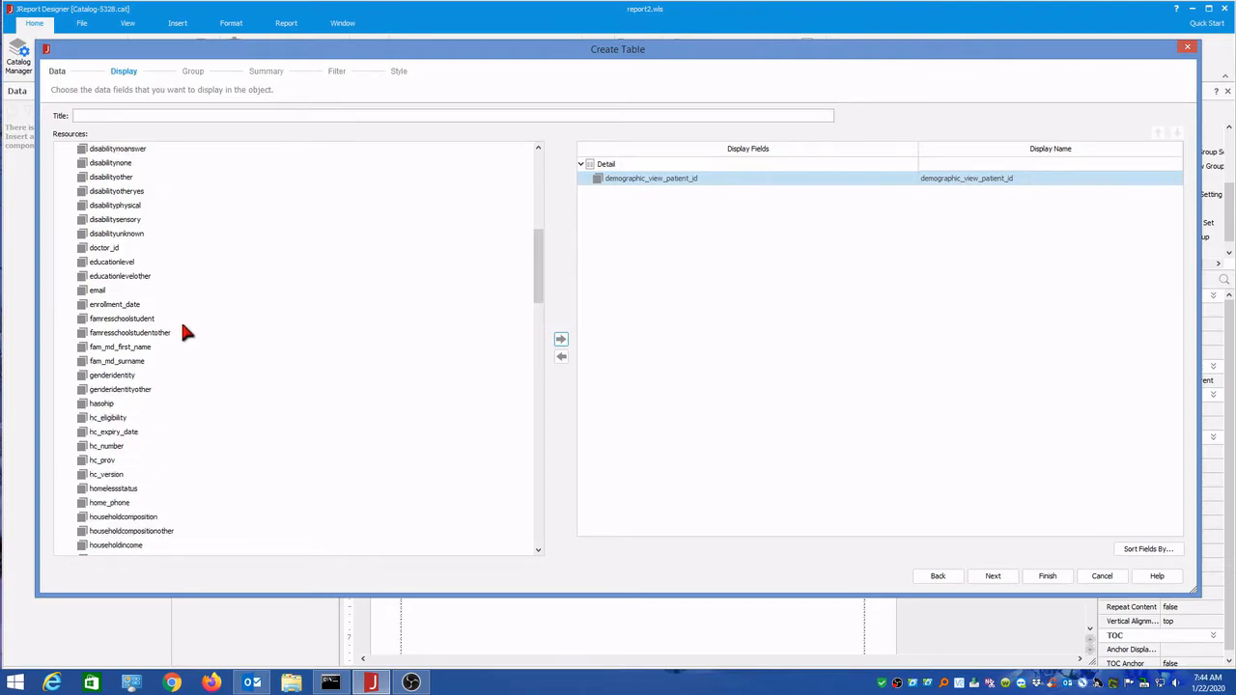
scroll(185, 333, up, 6)
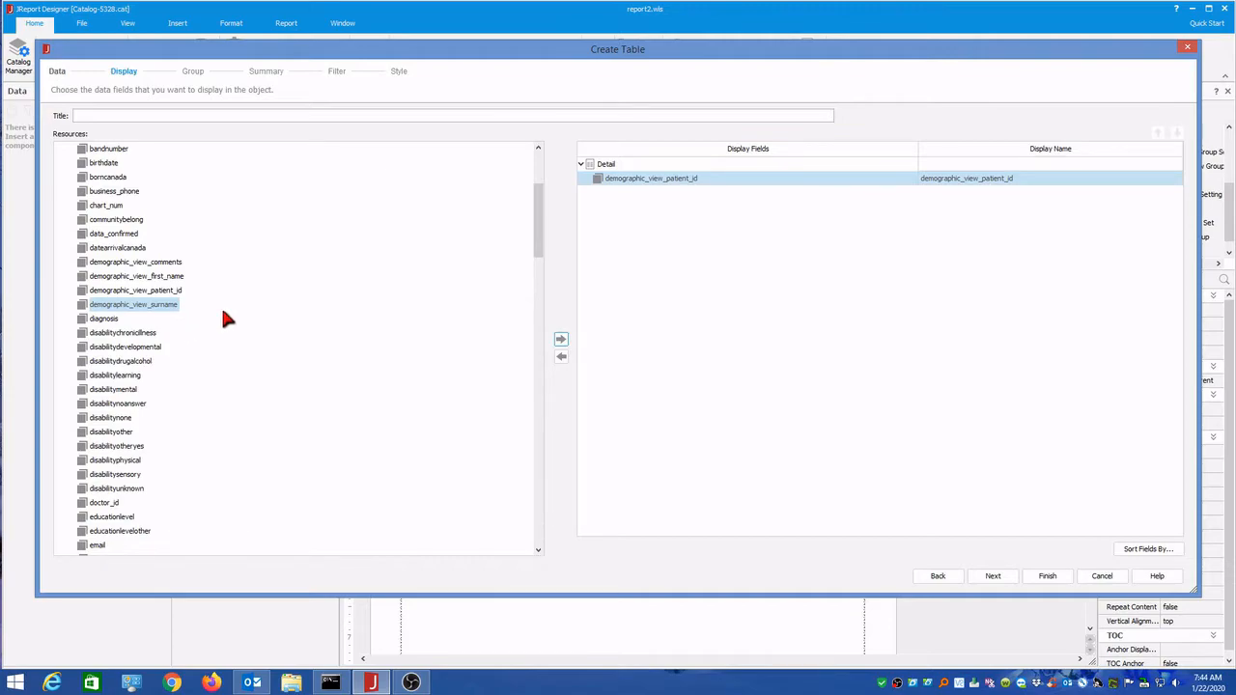
scroll(214, 312, up, 4)
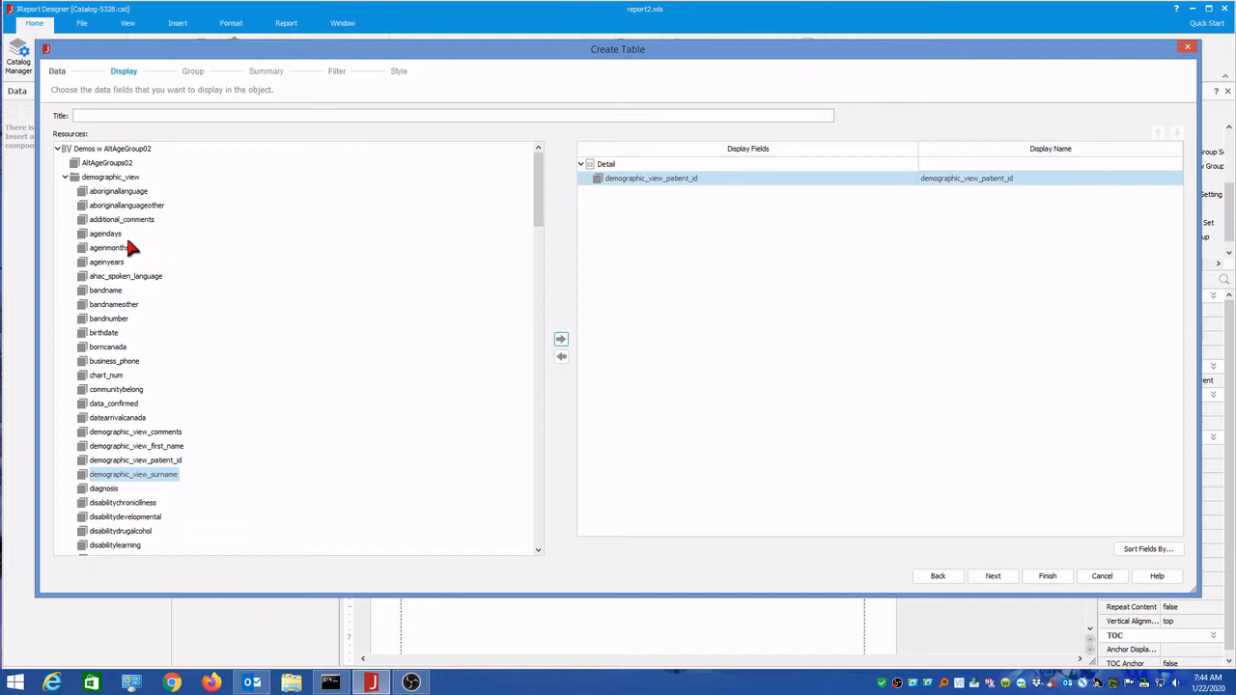
click(108, 263)
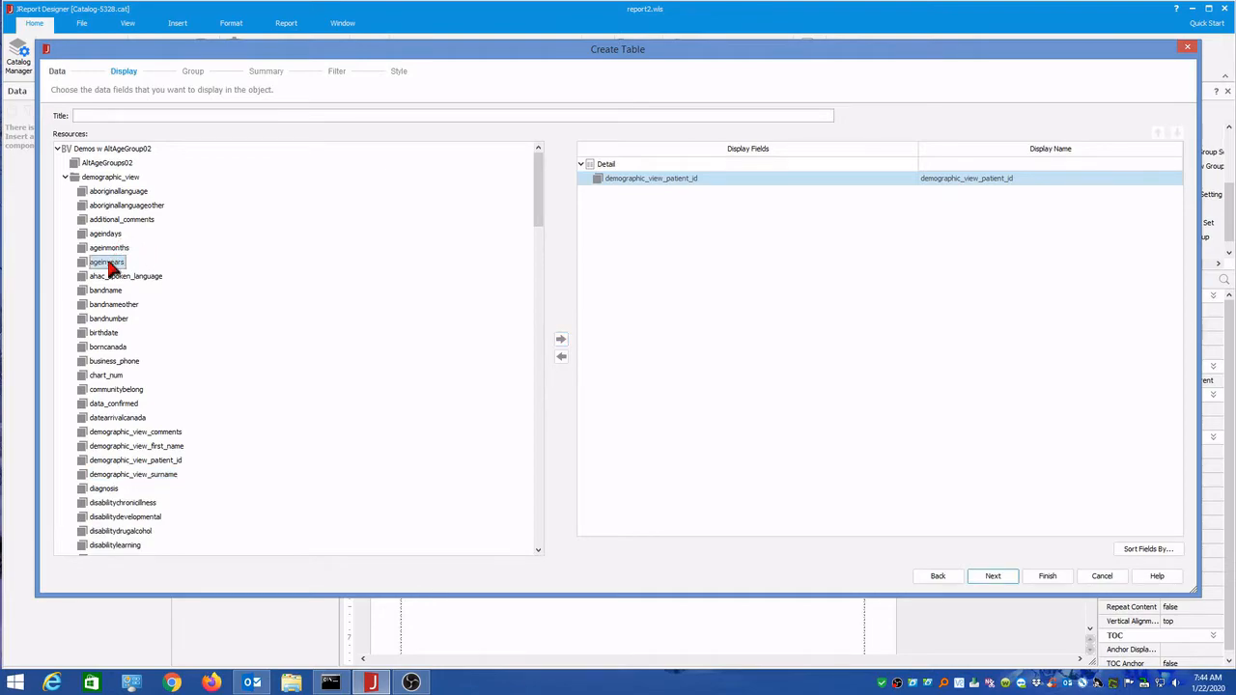
click(561, 340)
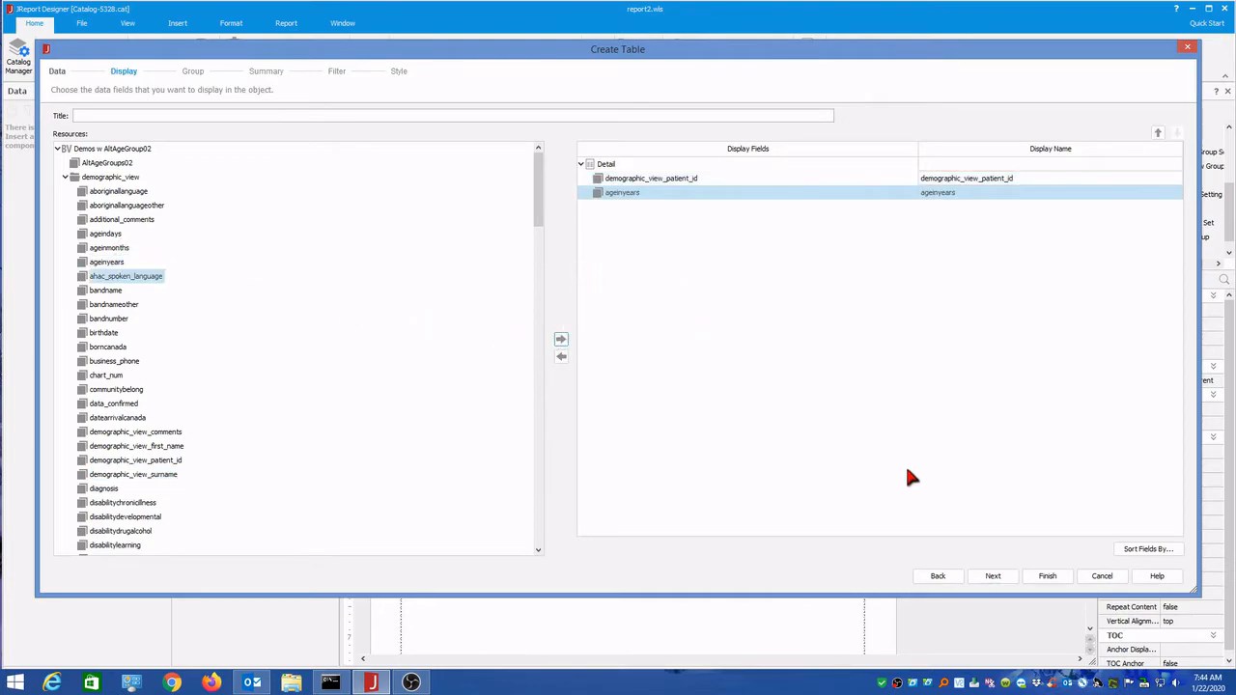
Group the table by AltAgeGroups02 and finish creating it.
click(999, 577)
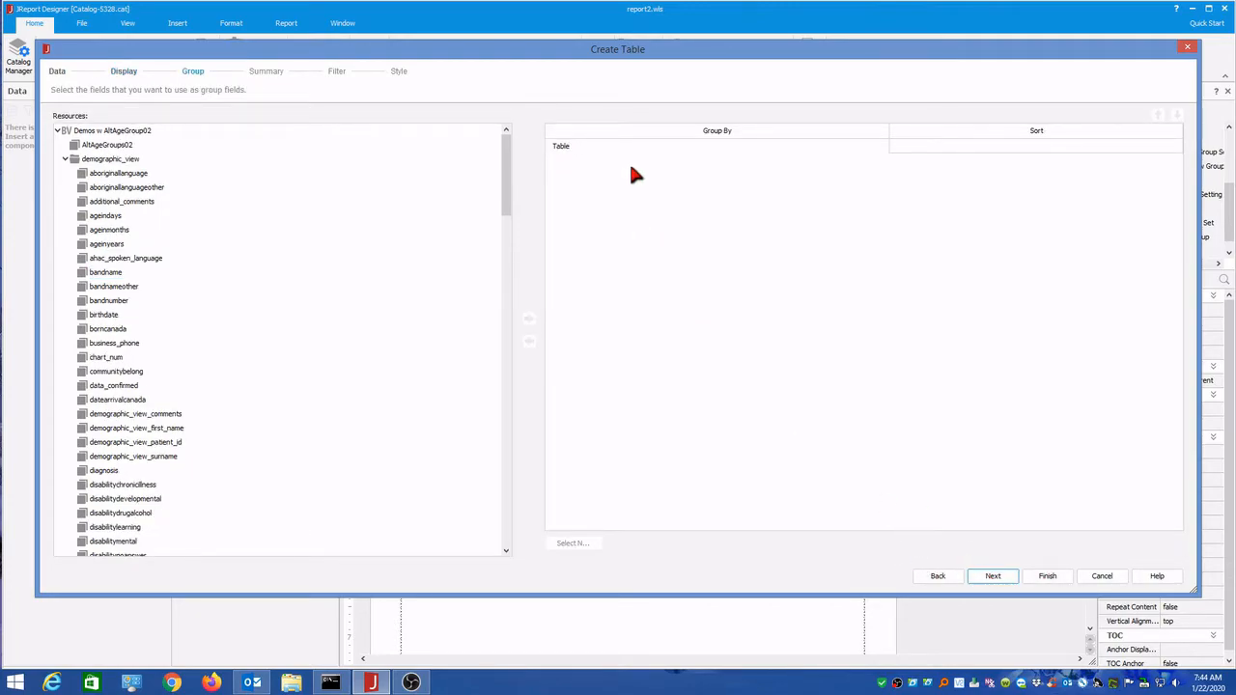
click(65, 159)
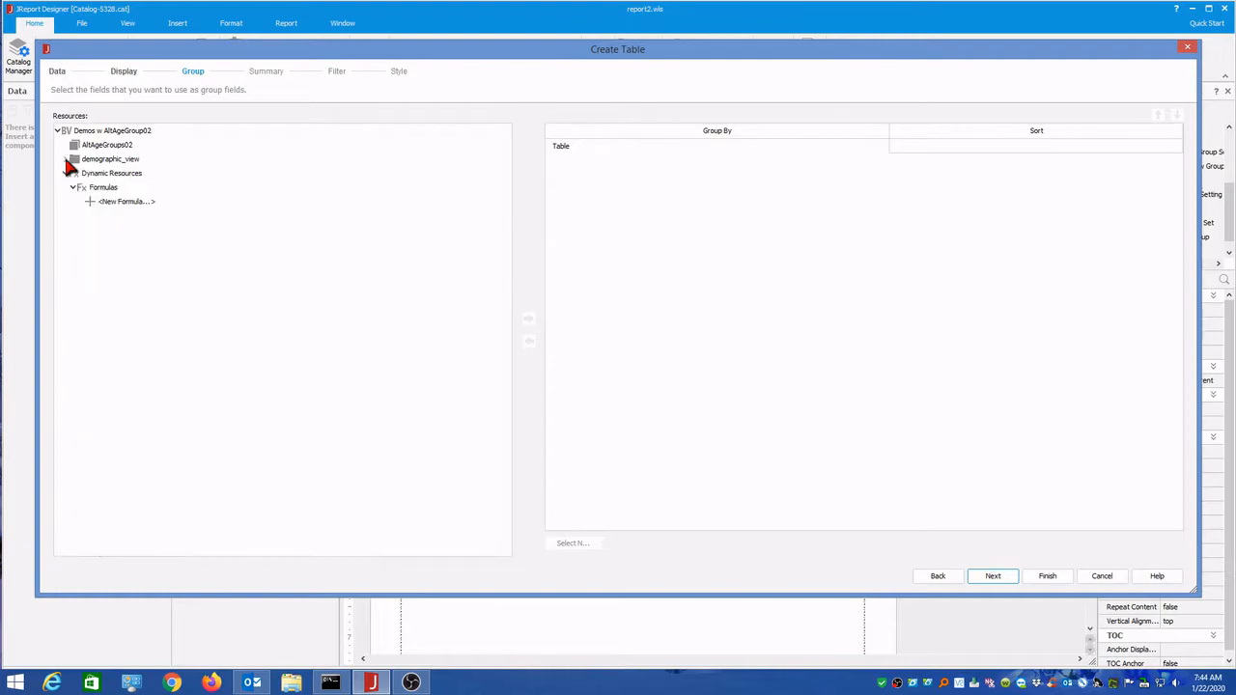
click(99, 147)
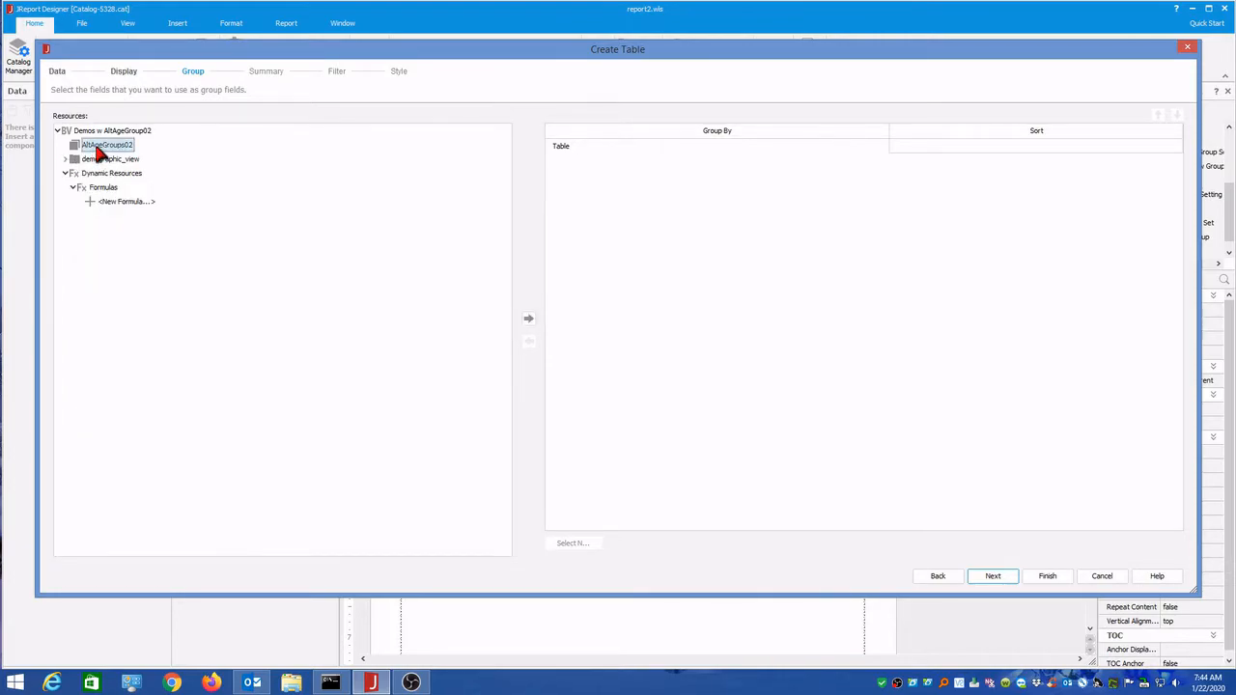
drag(99, 153, 625, 182)
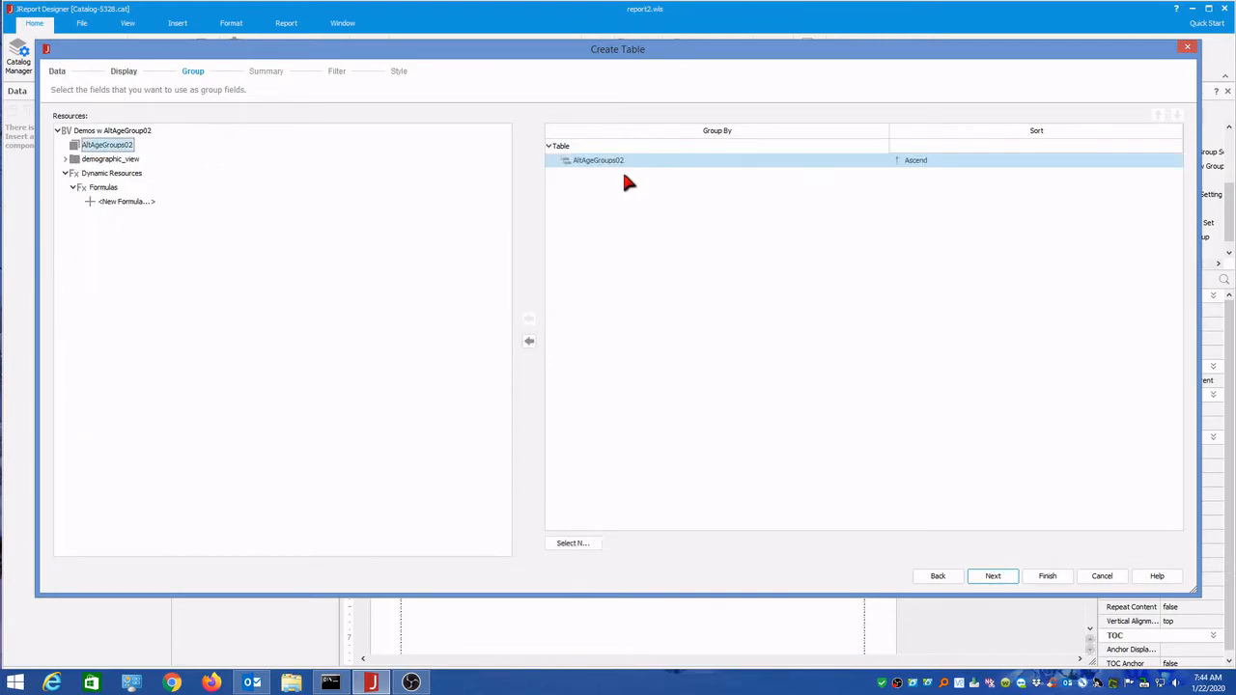
click(1051, 577)
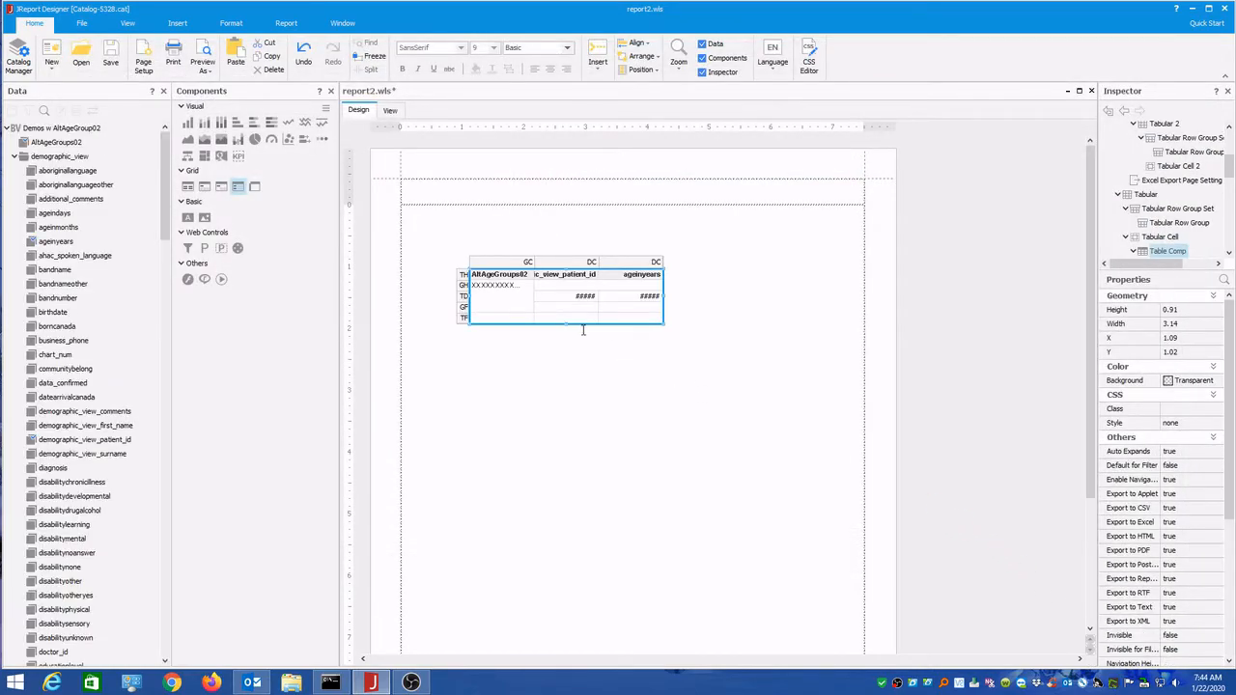
Preview the report and page forward through the patient records by age group, up to the last page.
click(520, 262)
click(559, 262)
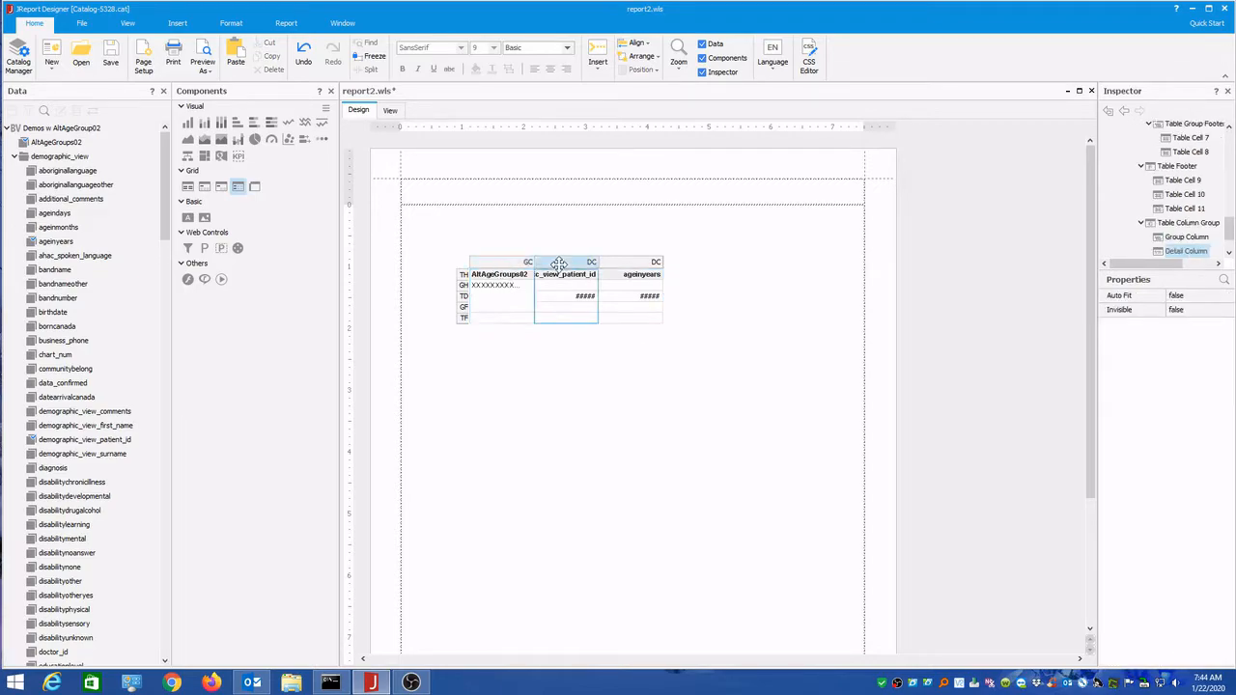
click(630, 261)
click(389, 110)
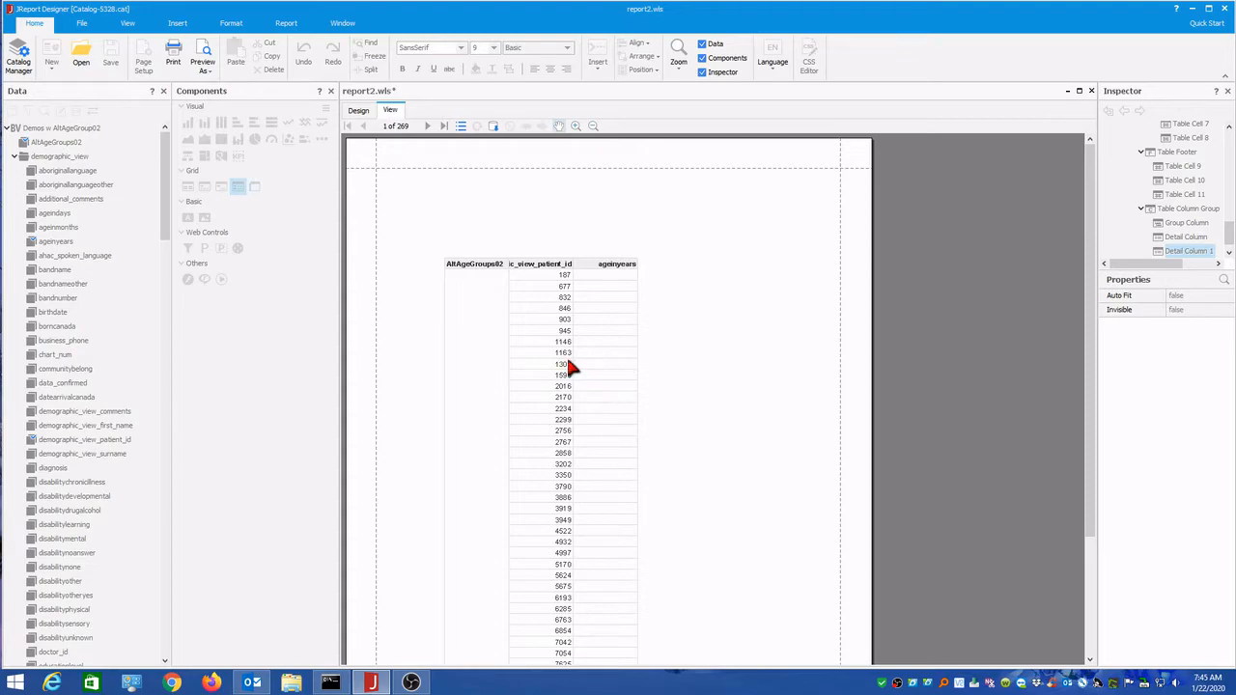
click(427, 126)
click(428, 126)
click(427, 127)
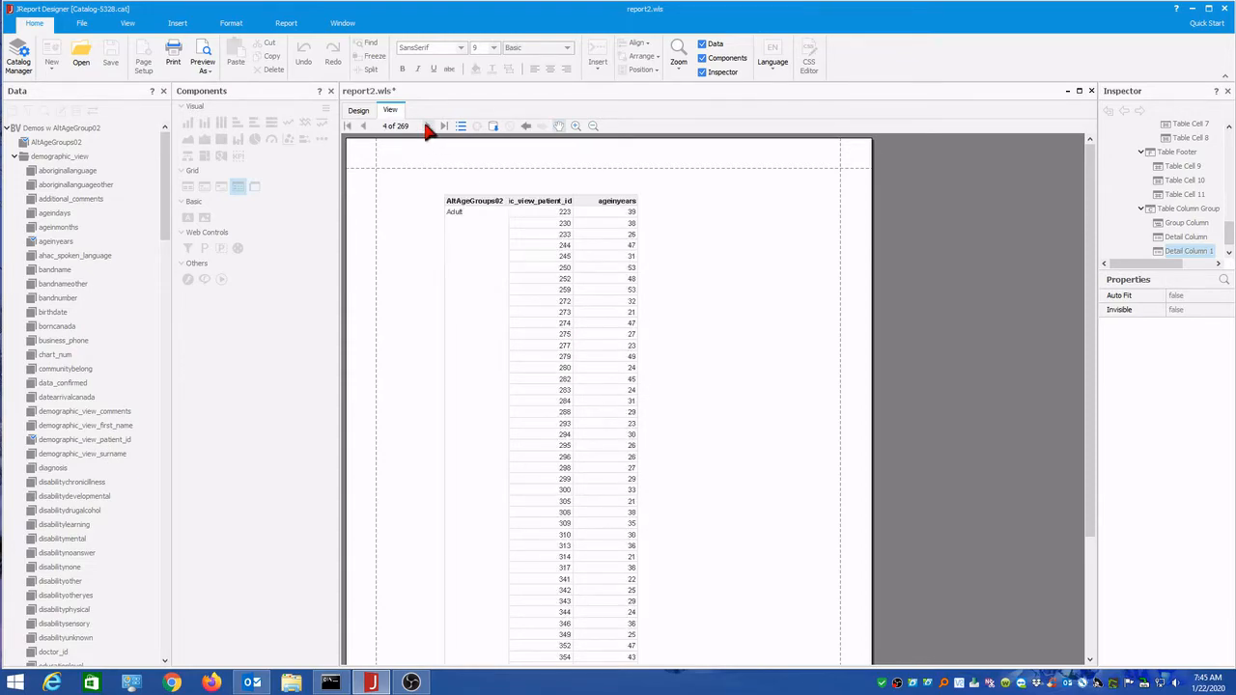
click(362, 128)
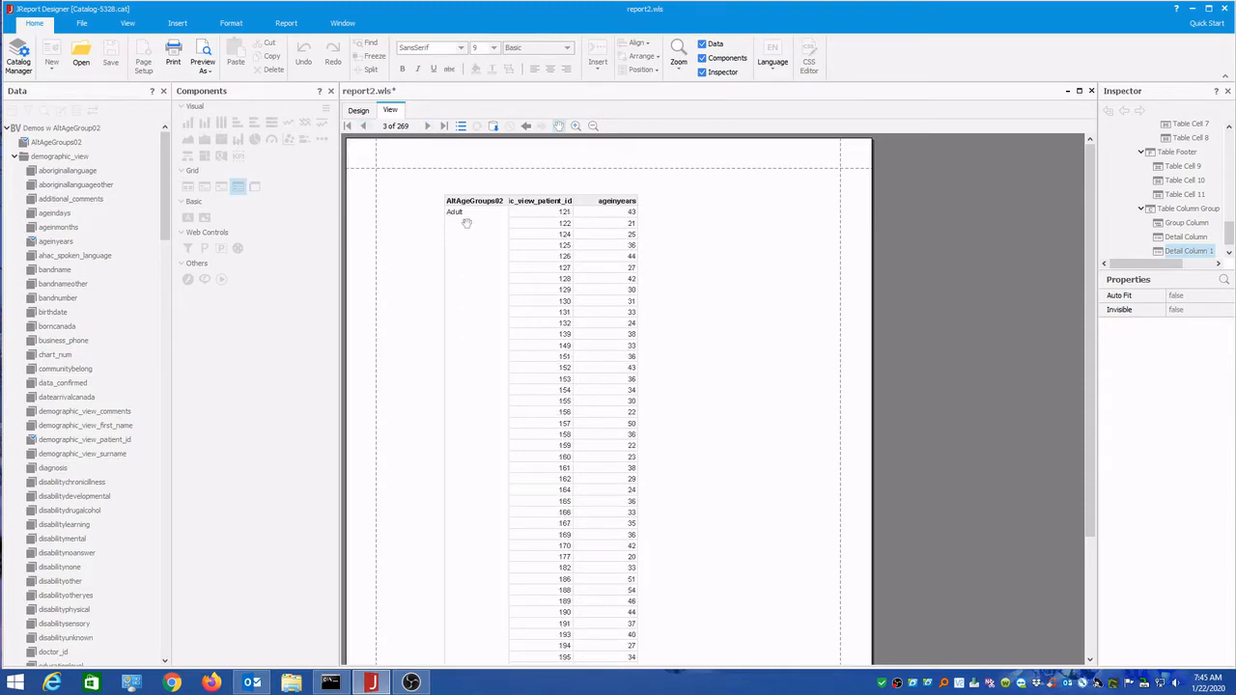
click(429, 127)
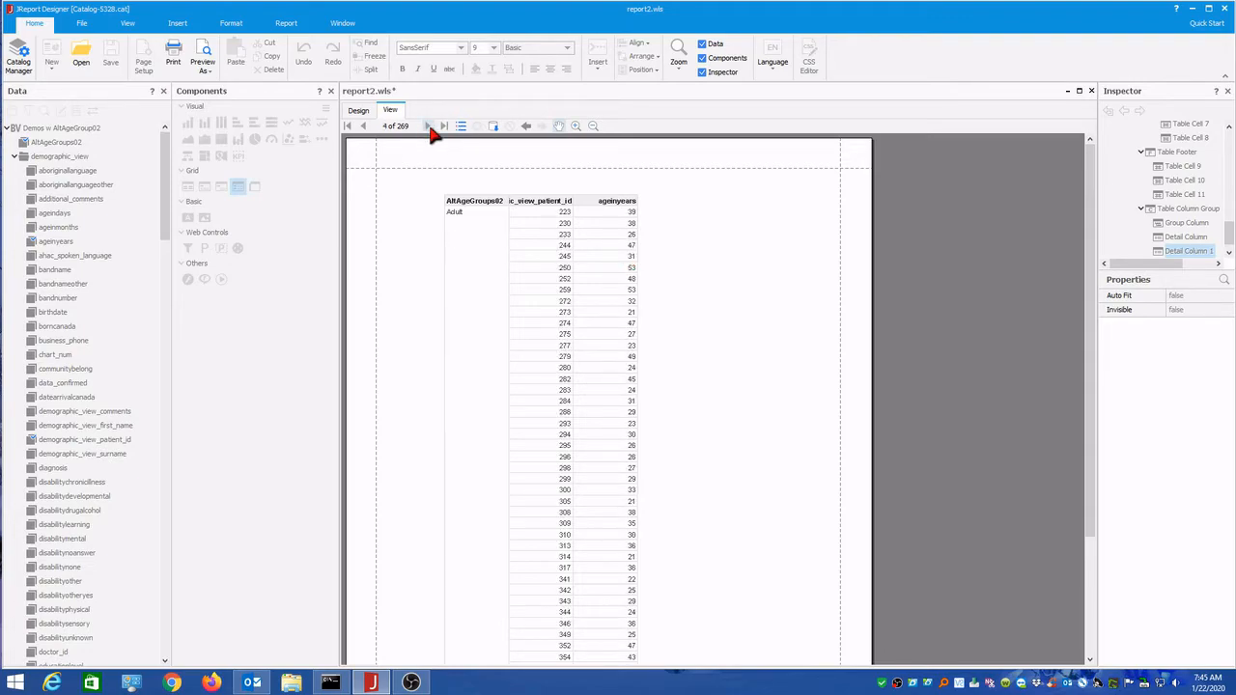
click(429, 128)
click(429, 127)
click(429, 128)
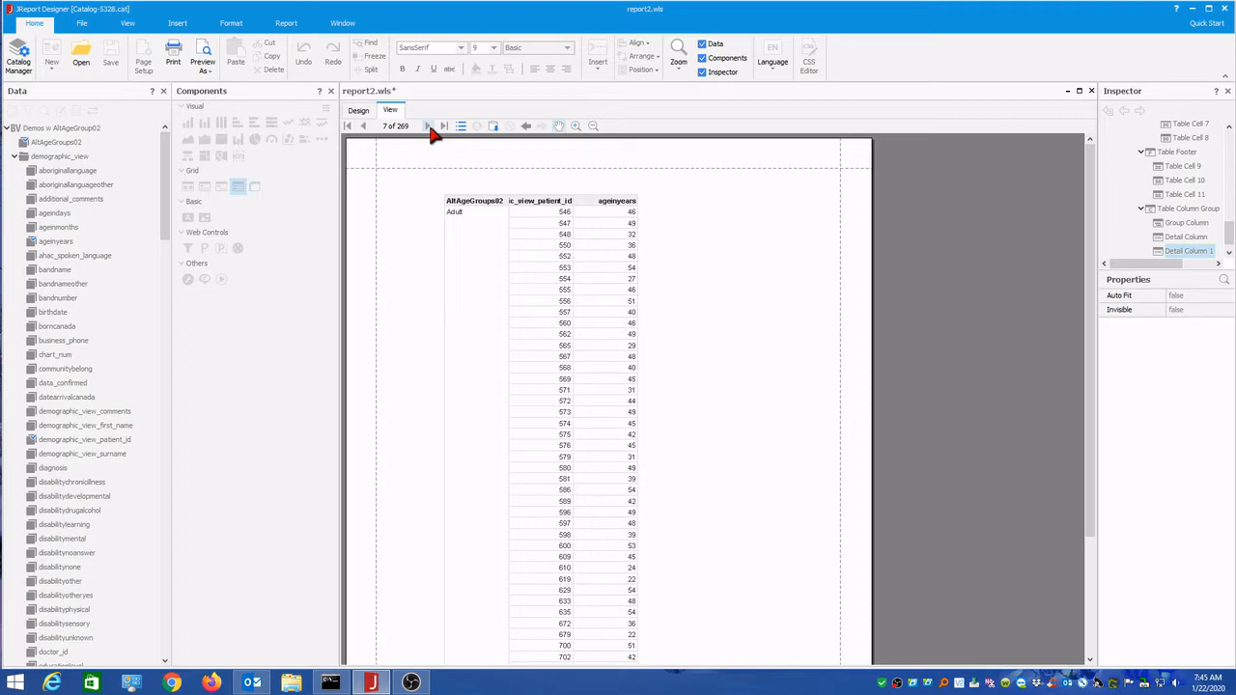
click(428, 127)
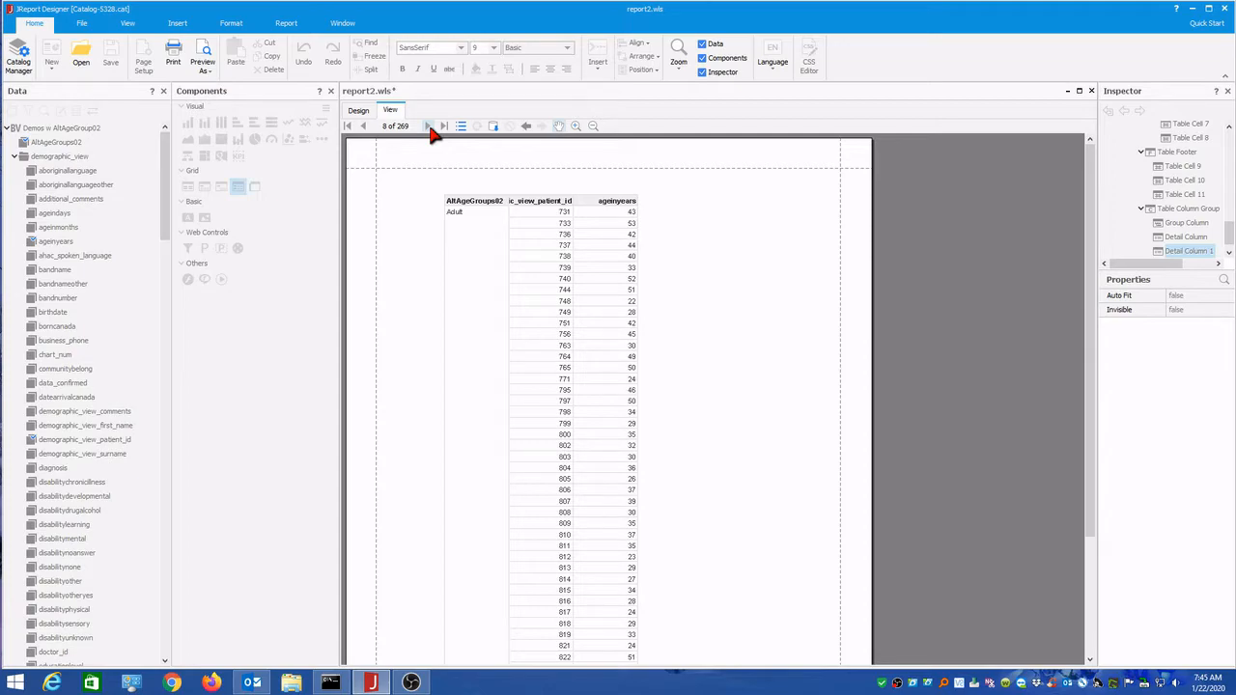
click(429, 127)
click(429, 126)
click(429, 127)
click(428, 127)
click(429, 127)
click(428, 126)
click(429, 127)
click(428, 127)
click(429, 126)
click(428, 126)
click(428, 126)
click(429, 127)
double_click(429, 126)
click(428, 126)
double_click(429, 127)
double_click(428, 127)
click(429, 127)
double_click(429, 126)
click(428, 127)
click(429, 126)
click(428, 127)
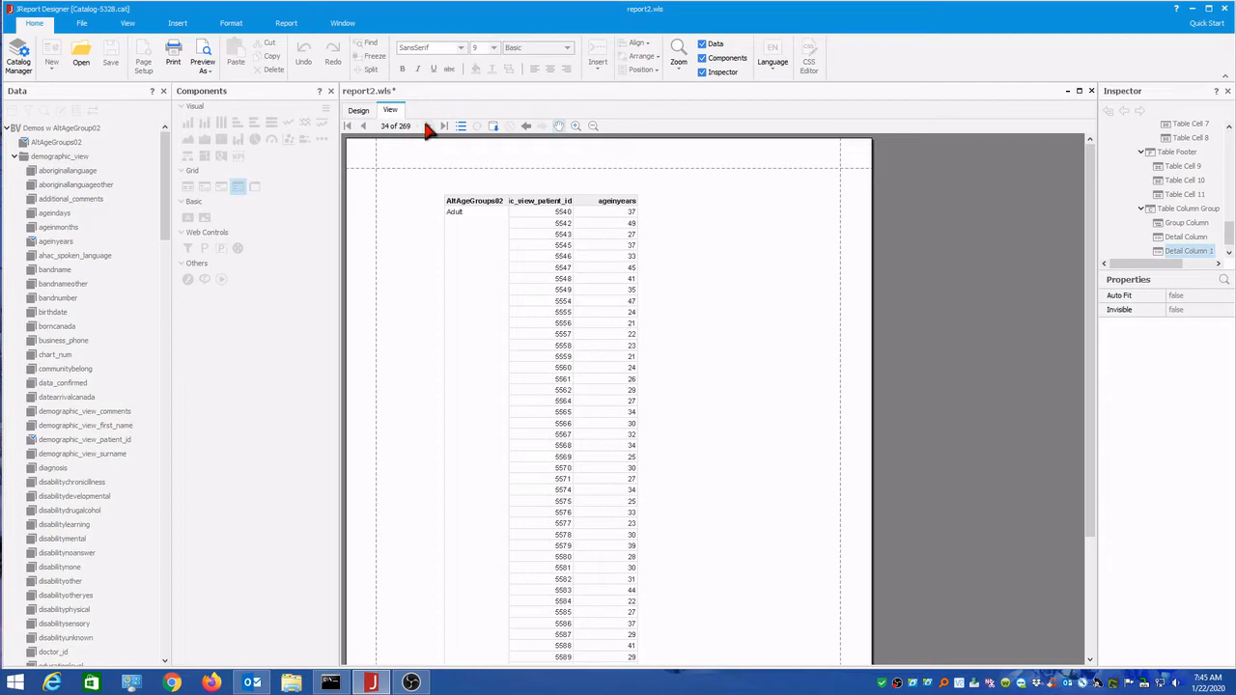
click(427, 126)
click(428, 127)
click(428, 126)
click(427, 127)
click(428, 127)
click(427, 126)
click(427, 126)
click(428, 127)
click(428, 126)
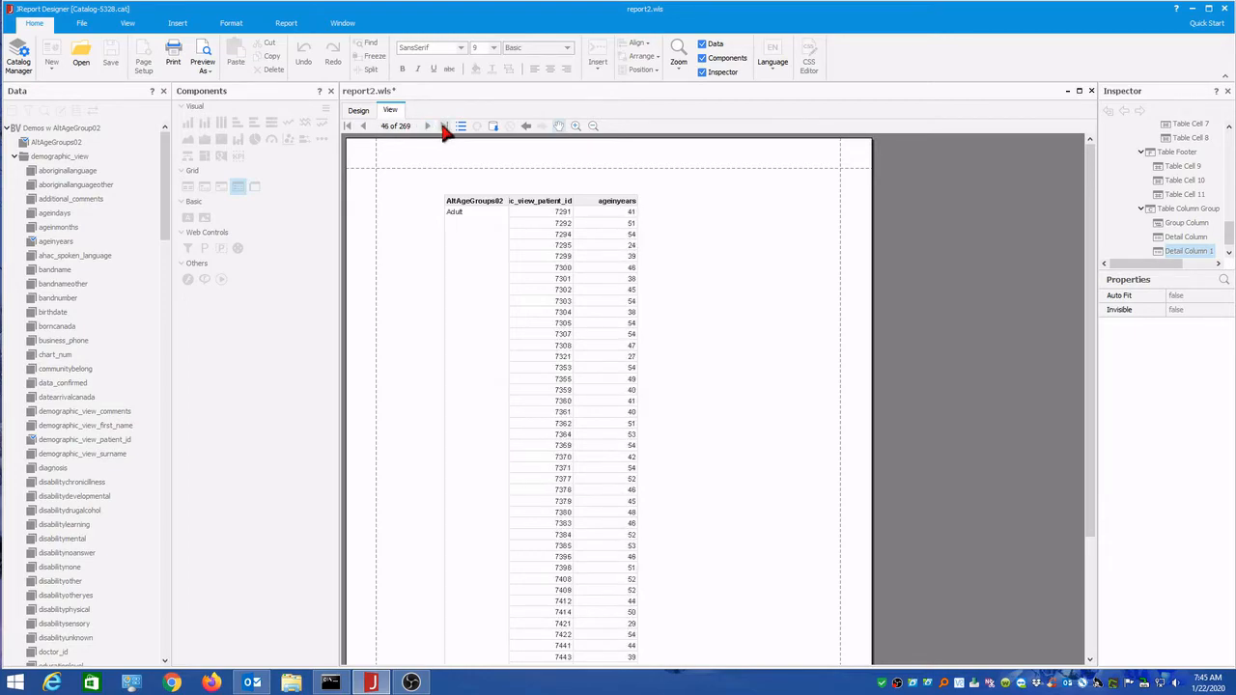
click(444, 126)
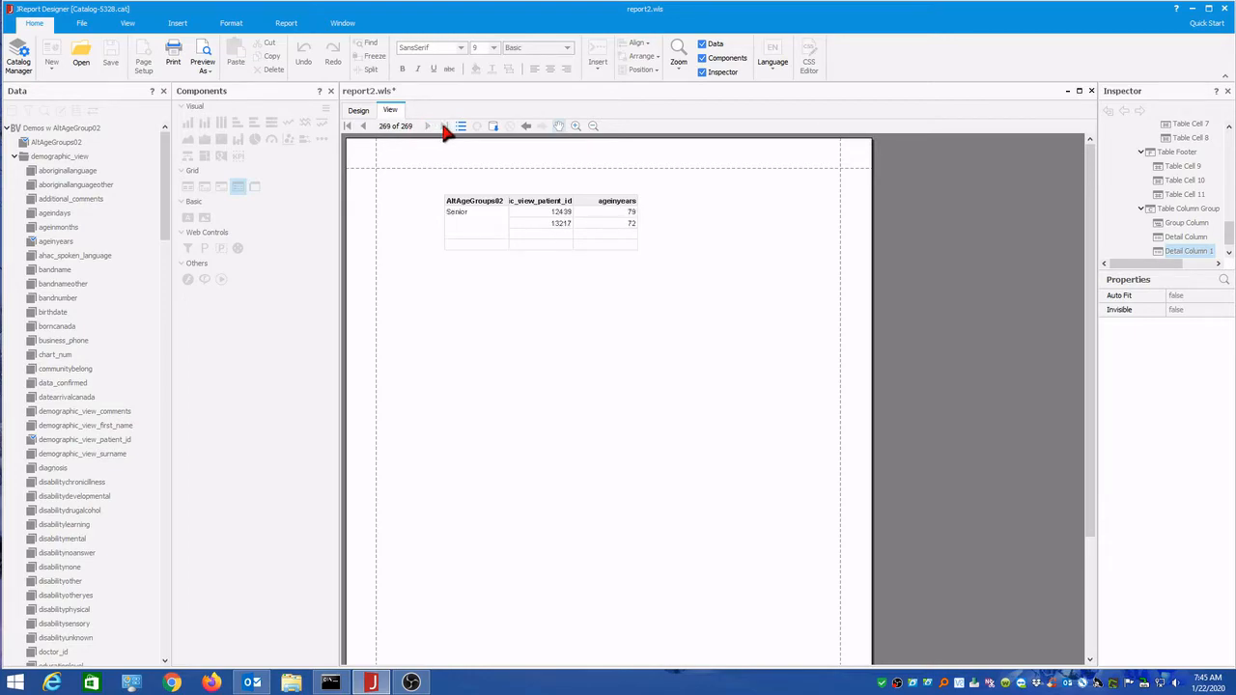
Examine the ages on the report's final pages by paging backward, and return to the report design.
click(364, 127)
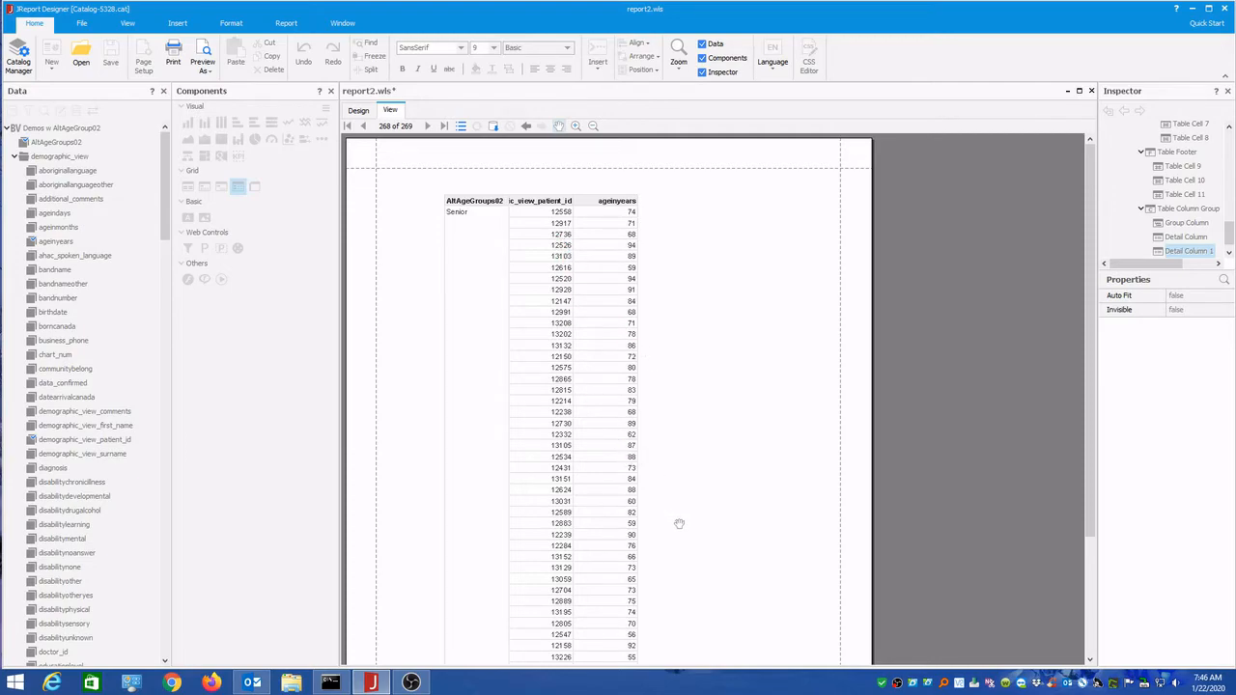
click(364, 126)
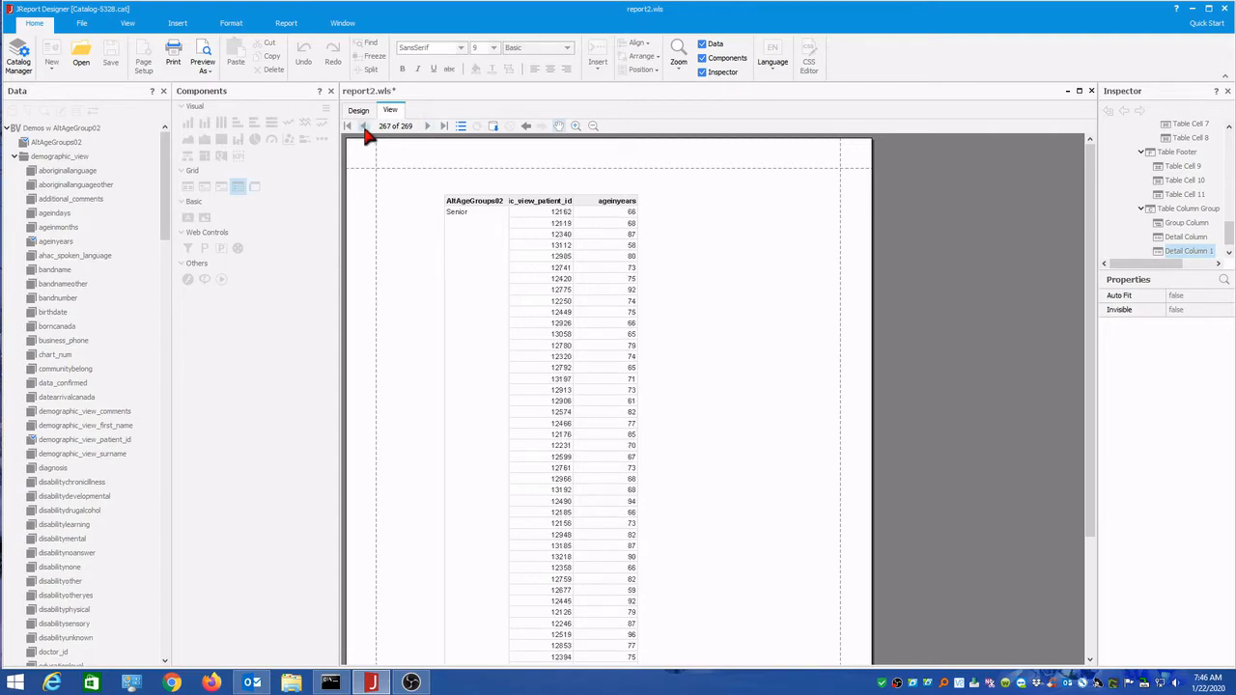
click(364, 126)
click(364, 126)
click(364, 127)
click(364, 127)
click(363, 126)
click(363, 126)
click(364, 127)
click(364, 126)
click(364, 126)
click(363, 127)
click(364, 126)
click(364, 127)
click(364, 126)
click(364, 127)
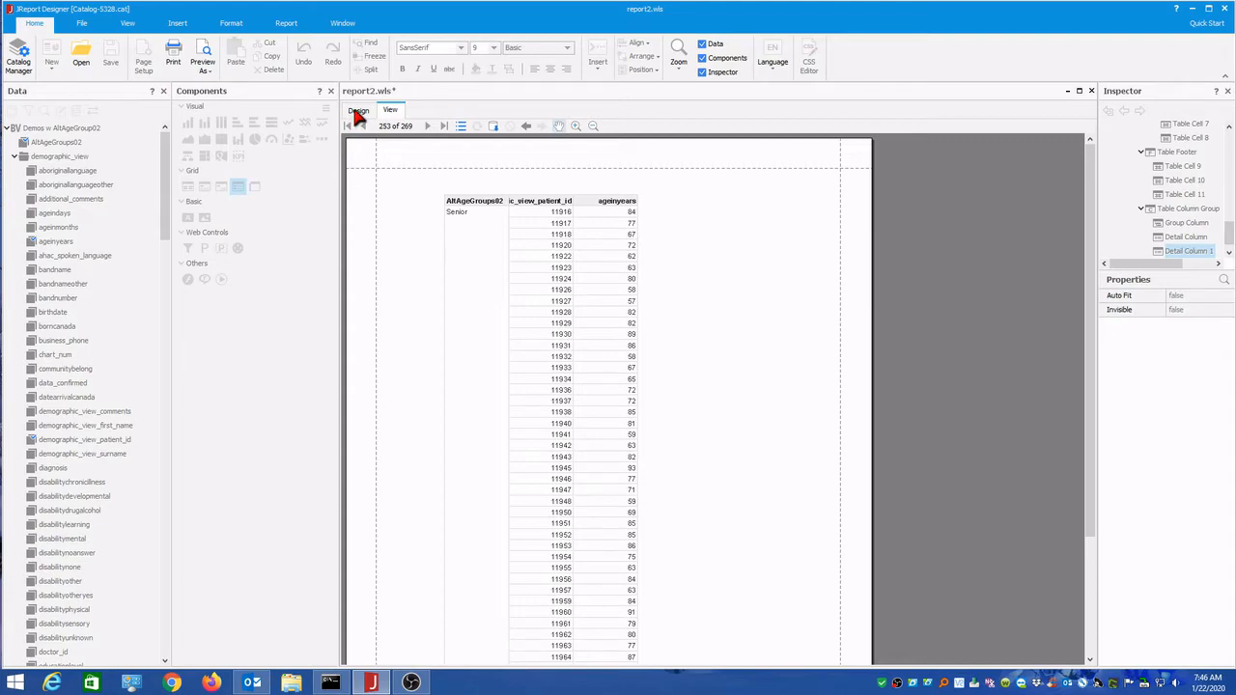
click(358, 112)
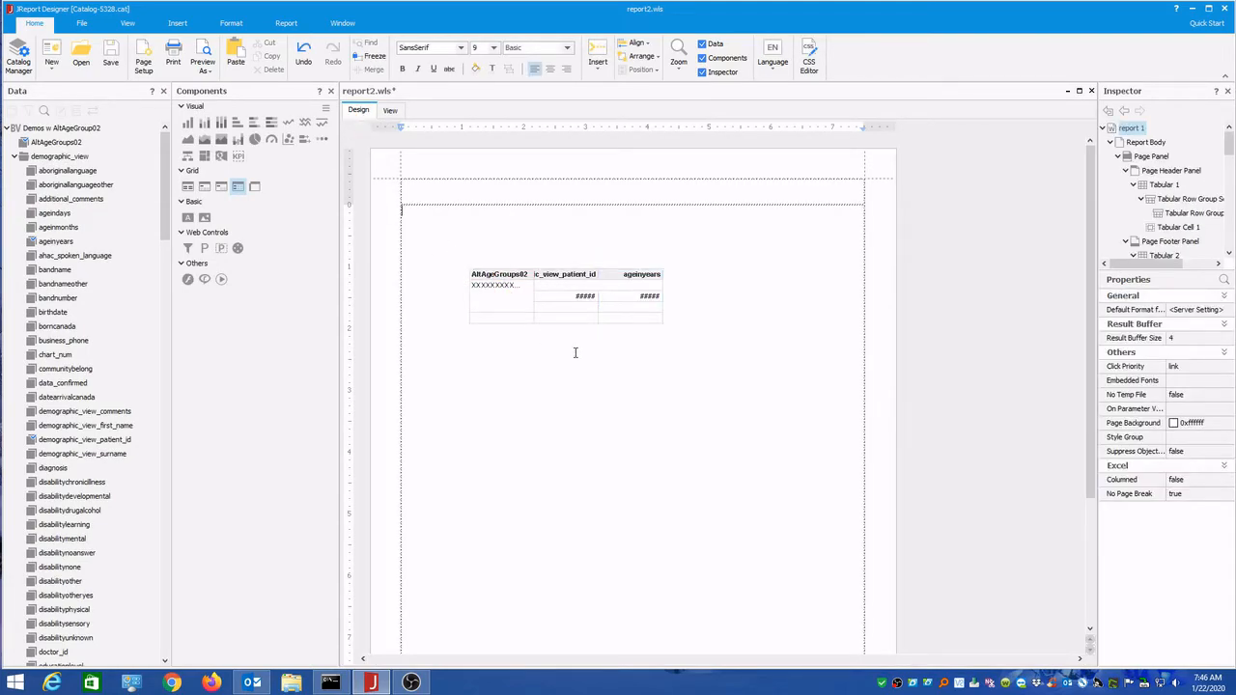
click(480, 287)
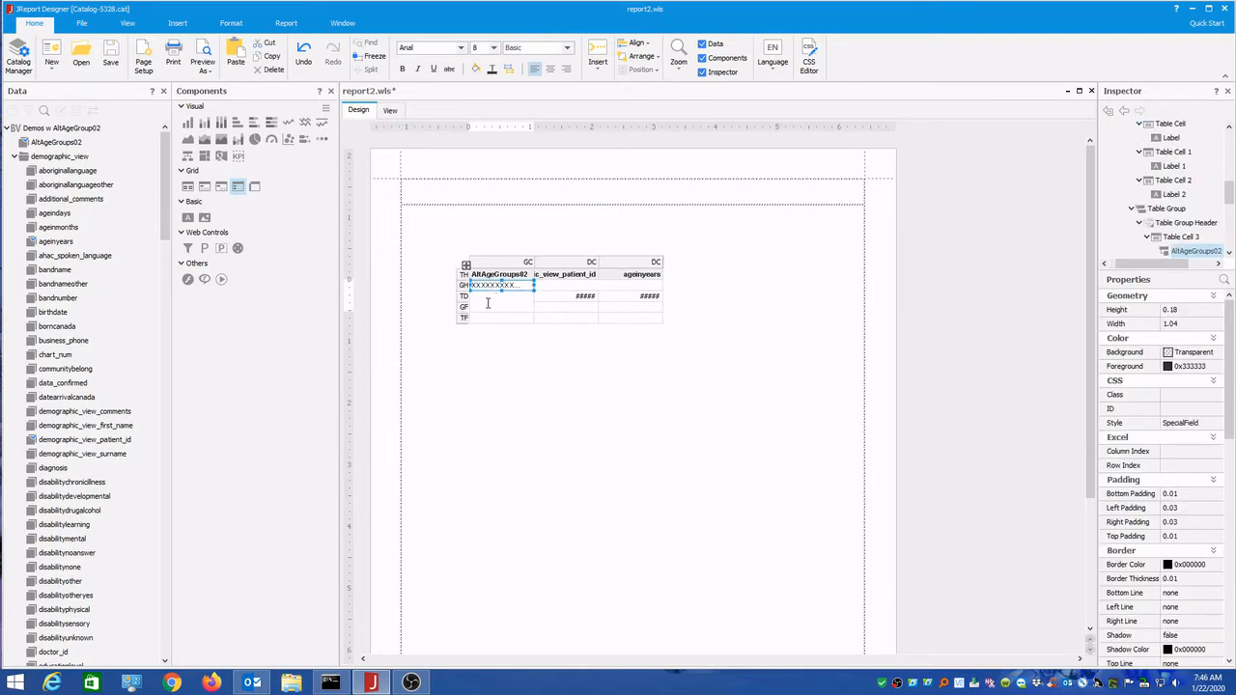
click(488, 303)
click(490, 289)
click(489, 306)
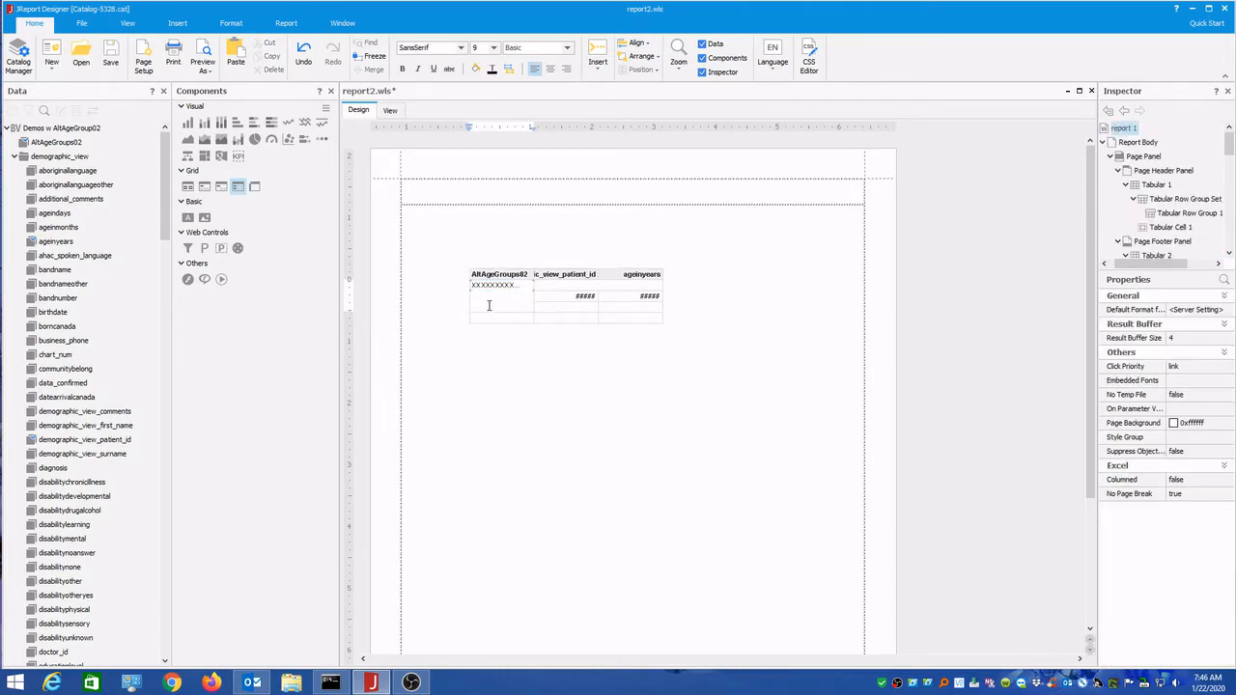
right_click(488, 301)
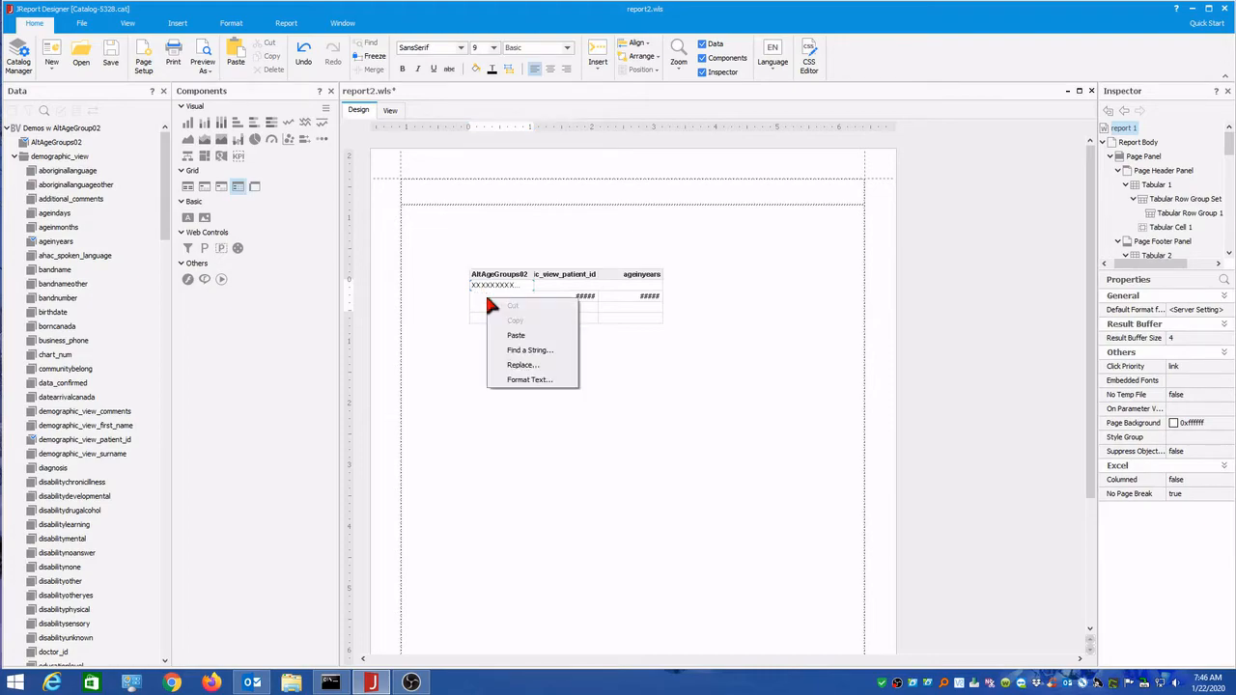
click(505, 424)
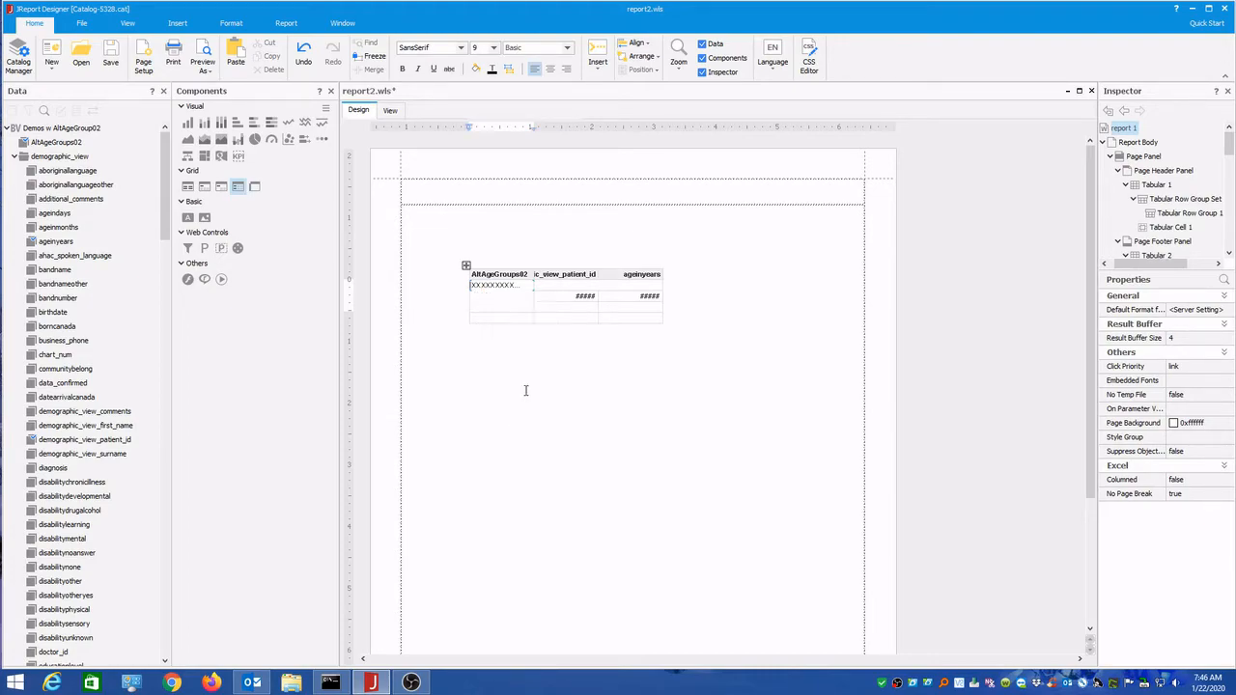
click(497, 286)
right_click(498, 287)
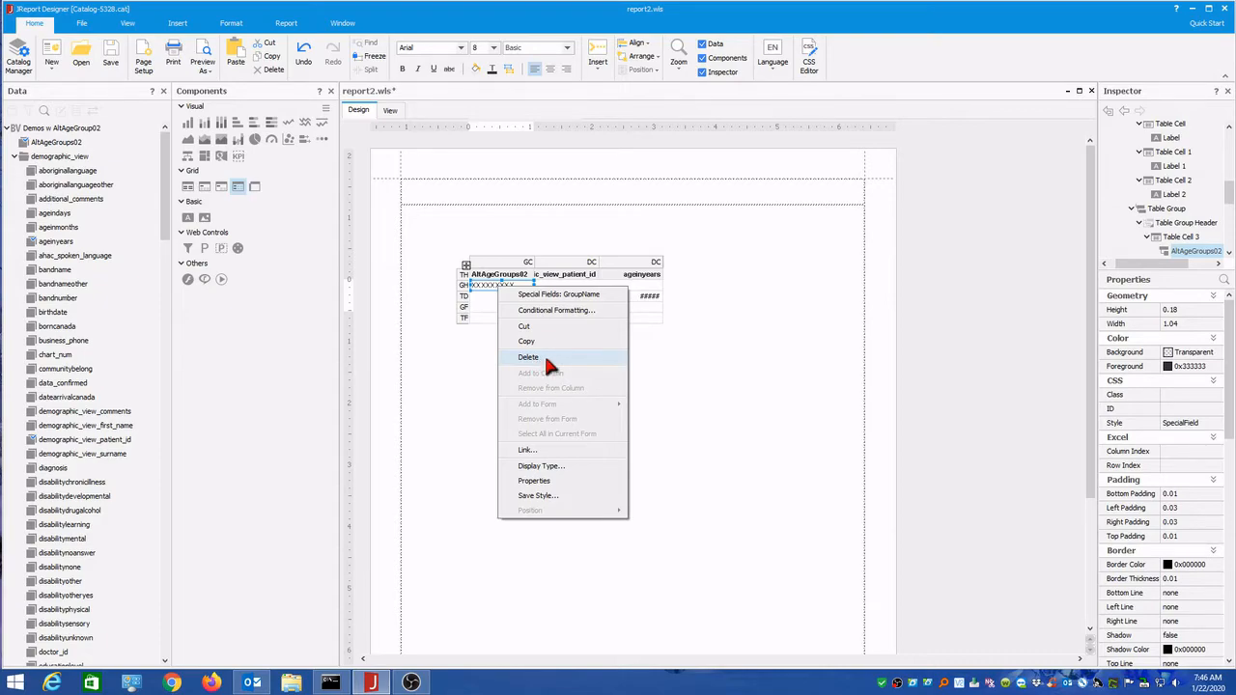
click(485, 305)
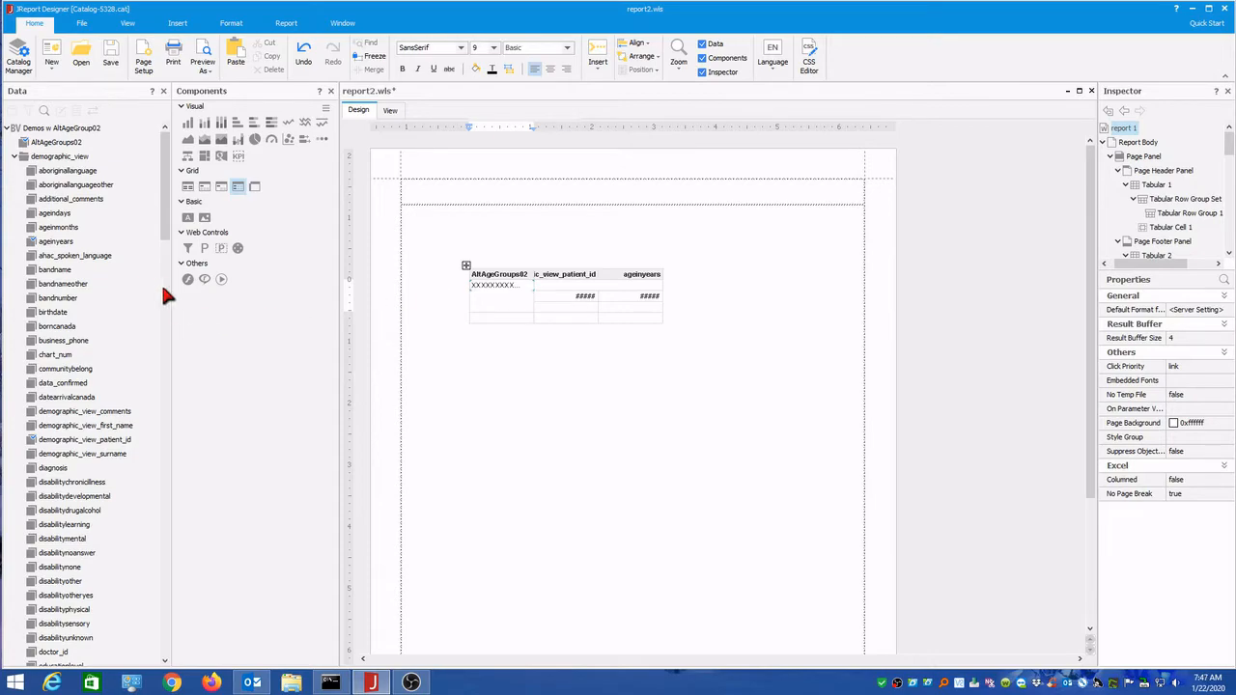
Start a new dynamic aggregation named Total Clients and map it to the demographic_view_patient_id field.
drag(158, 229, 169, 635)
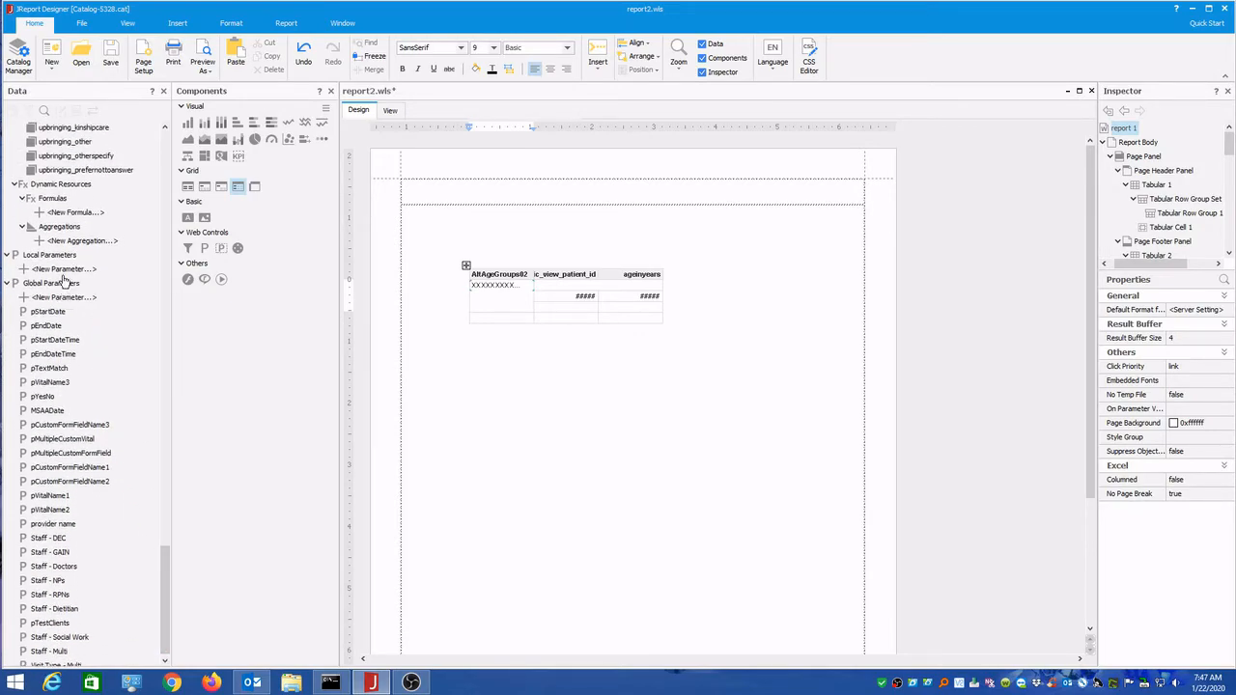
double_click(77, 241)
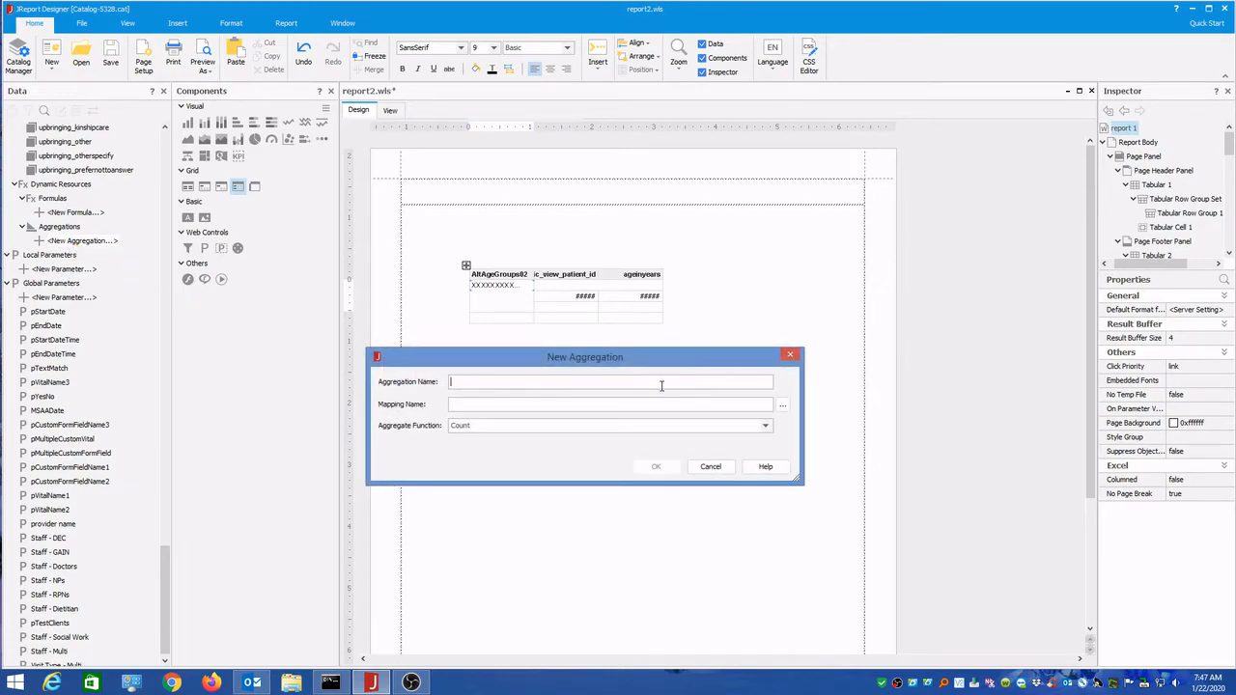
text(Total Clients)
click(782, 404)
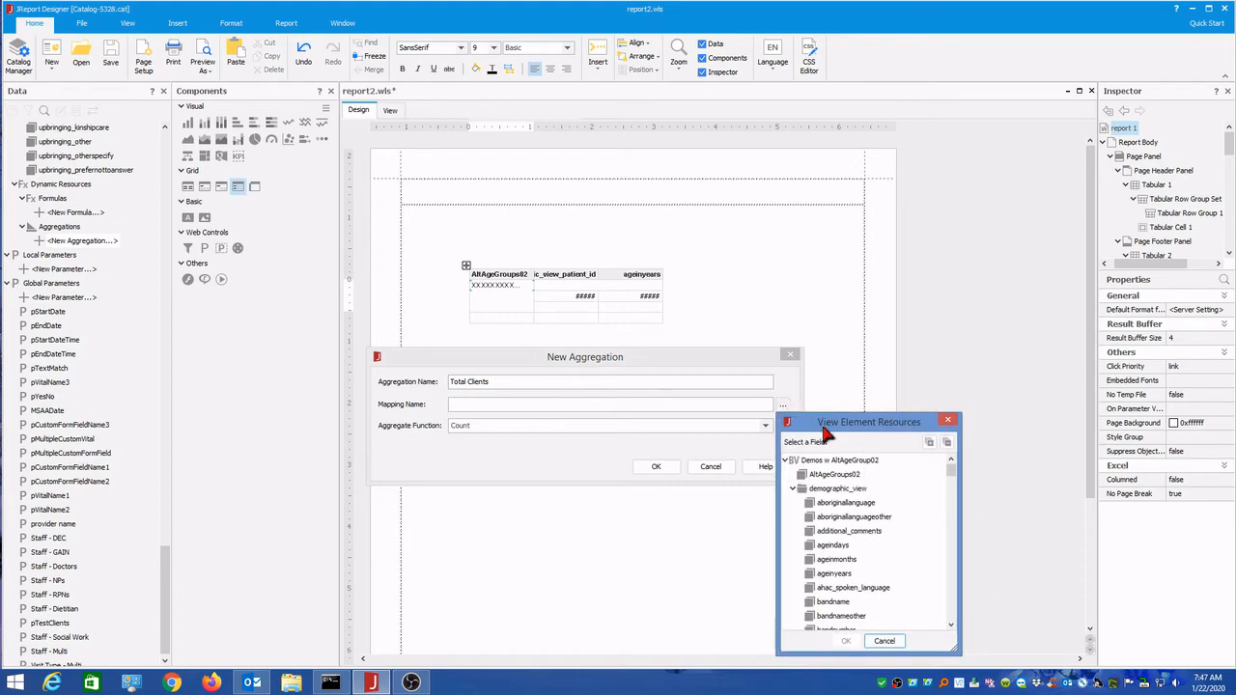
drag(828, 426, 835, 189)
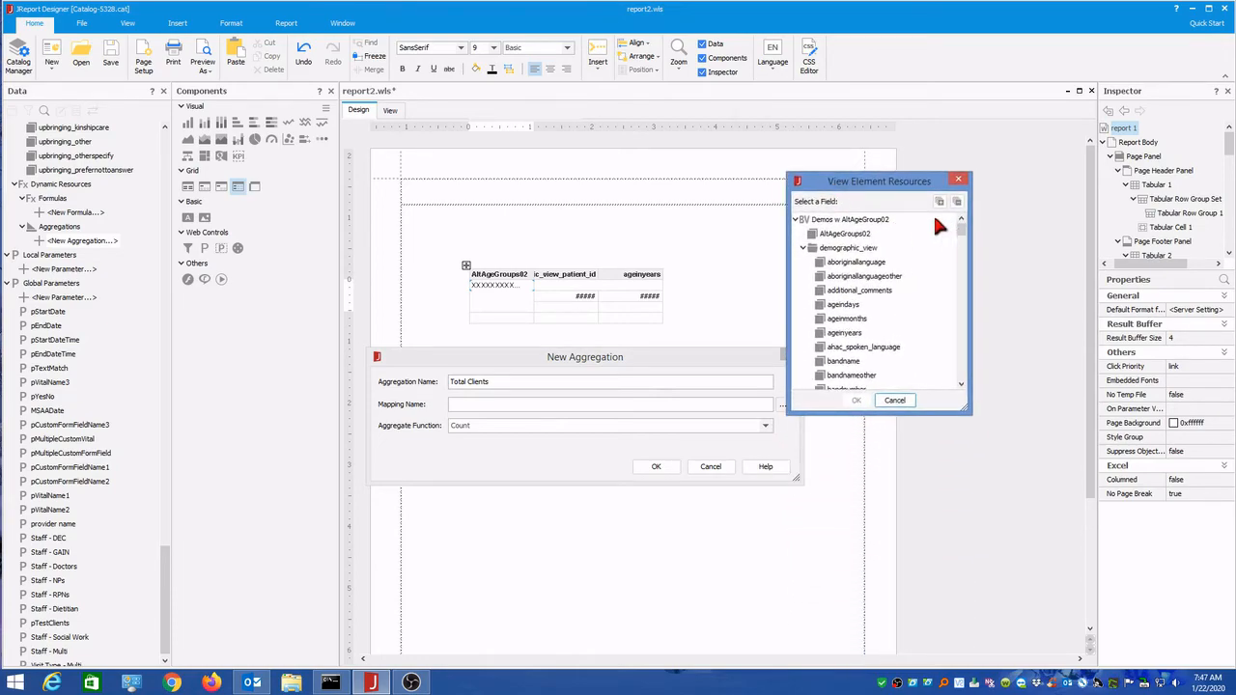
click(836, 236)
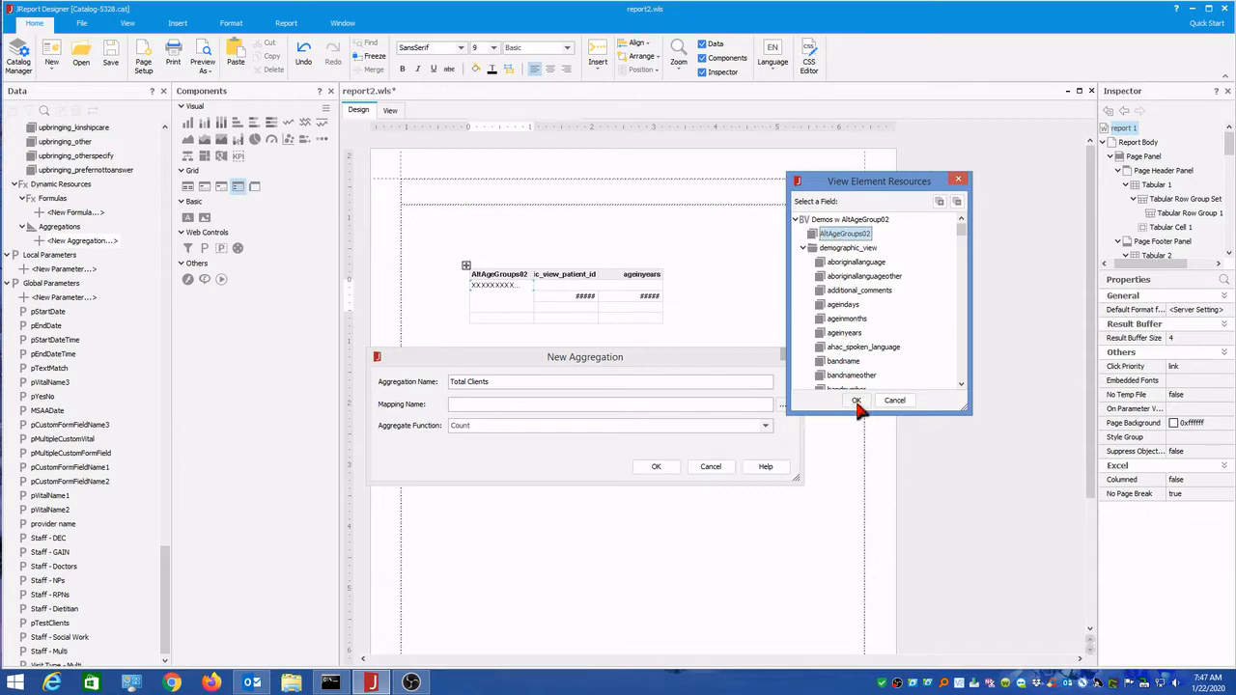
mouse_move(961, 240)
mouse_down()
mouse_move(962, 261)
mouse_move(962, 244)
mouse_up()
click(898, 343)
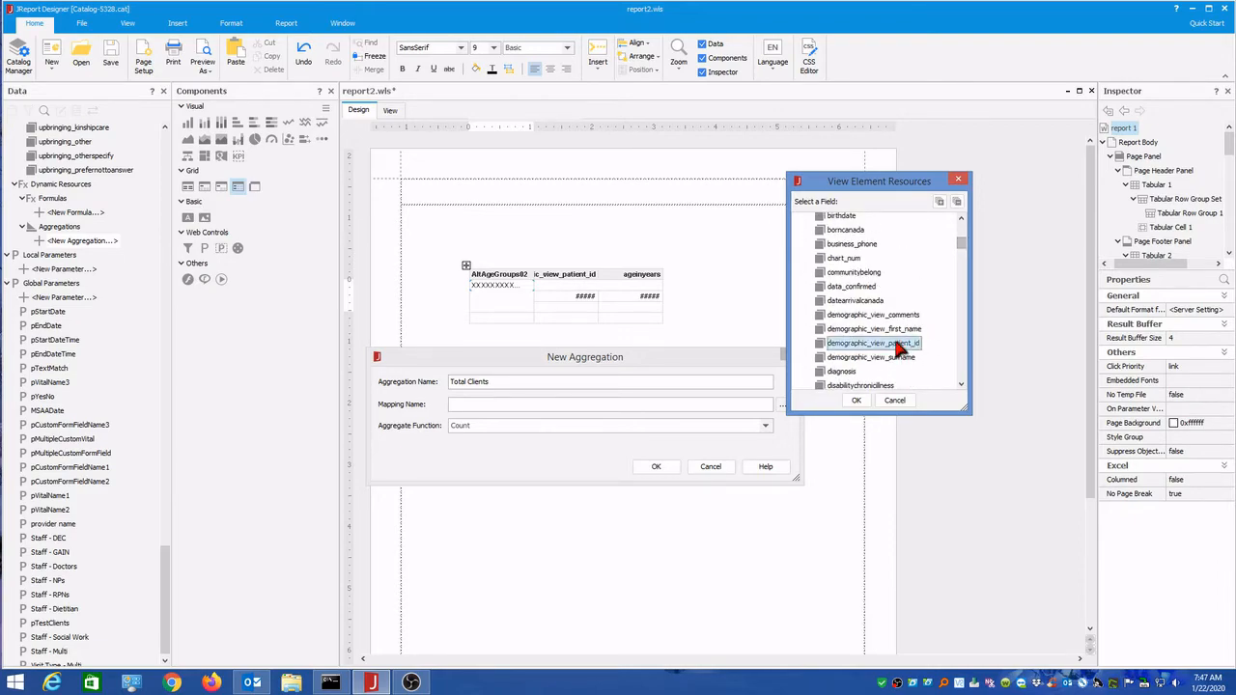
double_click(898, 344)
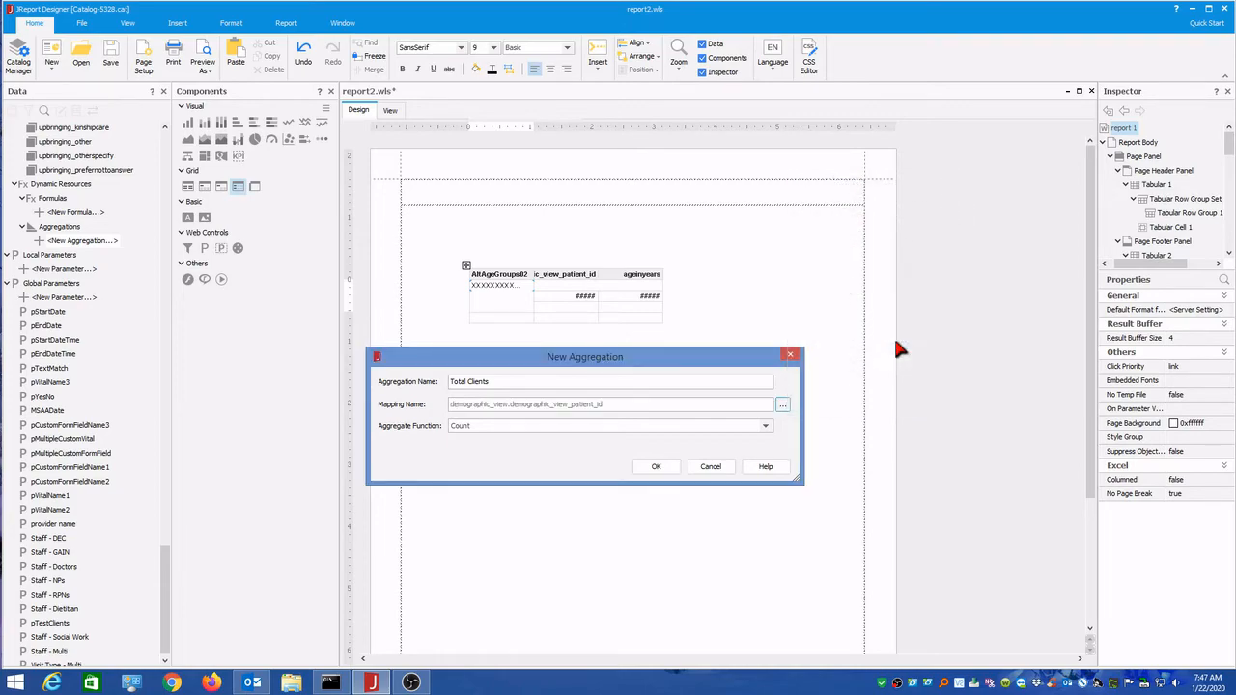
Set the Total Clients aggregate function to DistinctCount and create the aggregation.
click(765, 426)
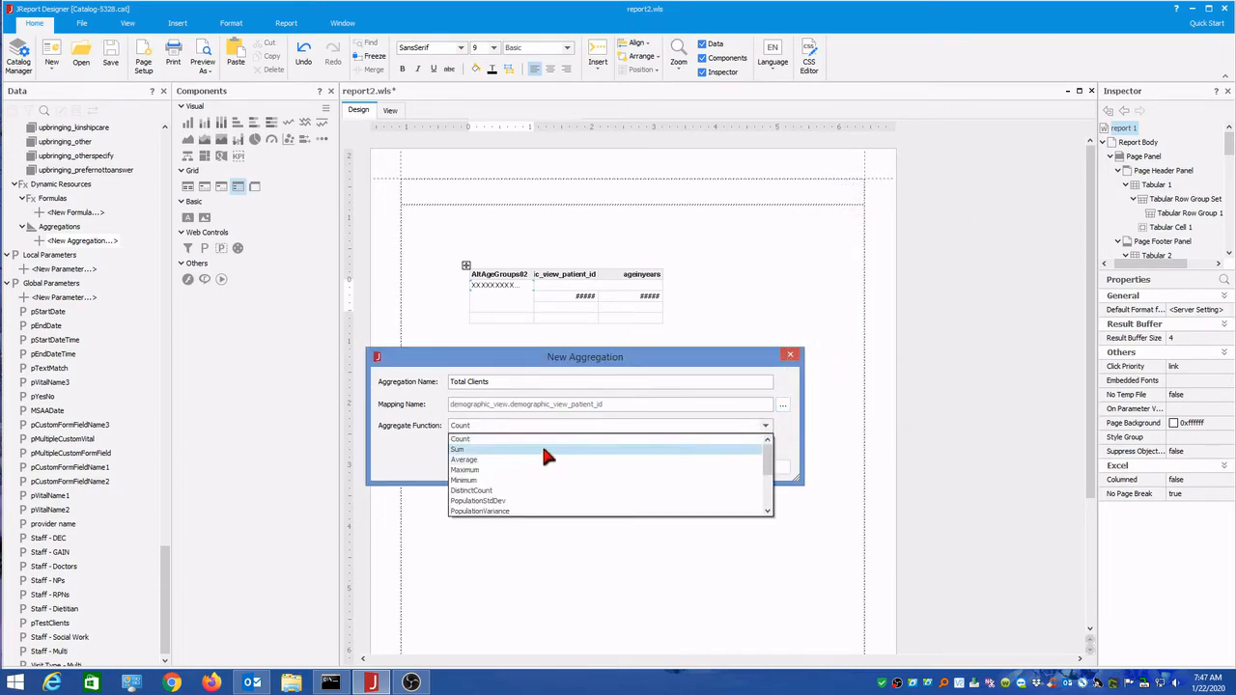
click(490, 492)
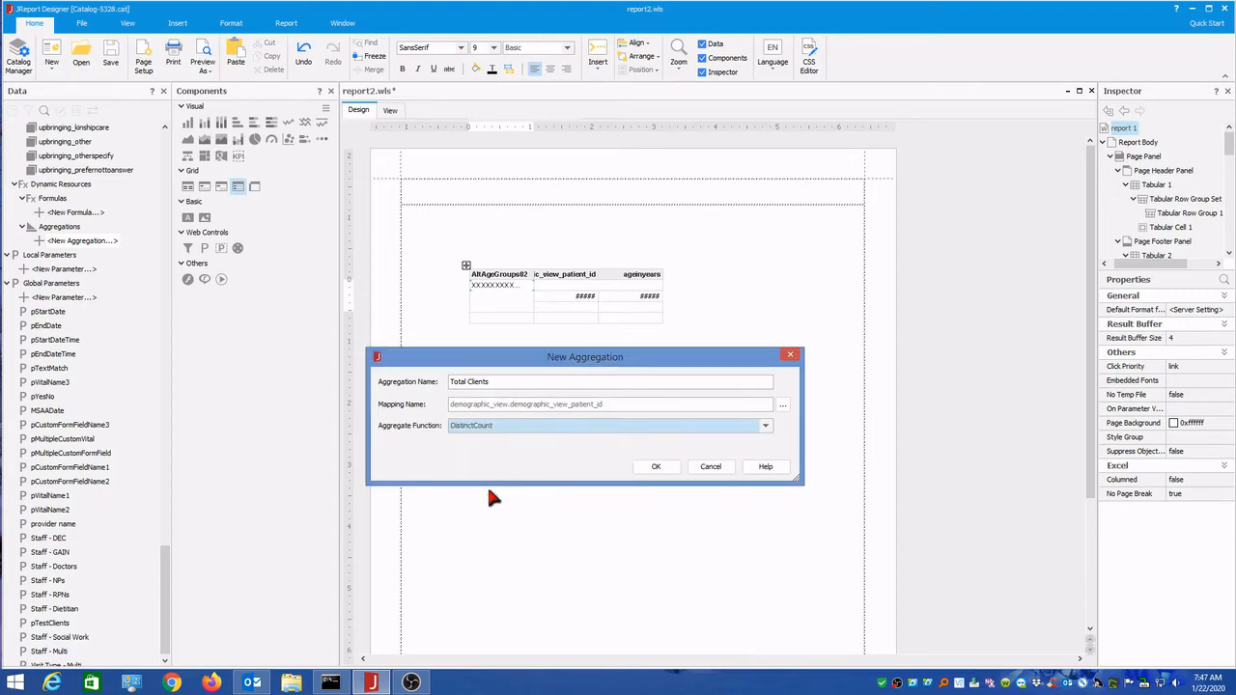
click(656, 467)
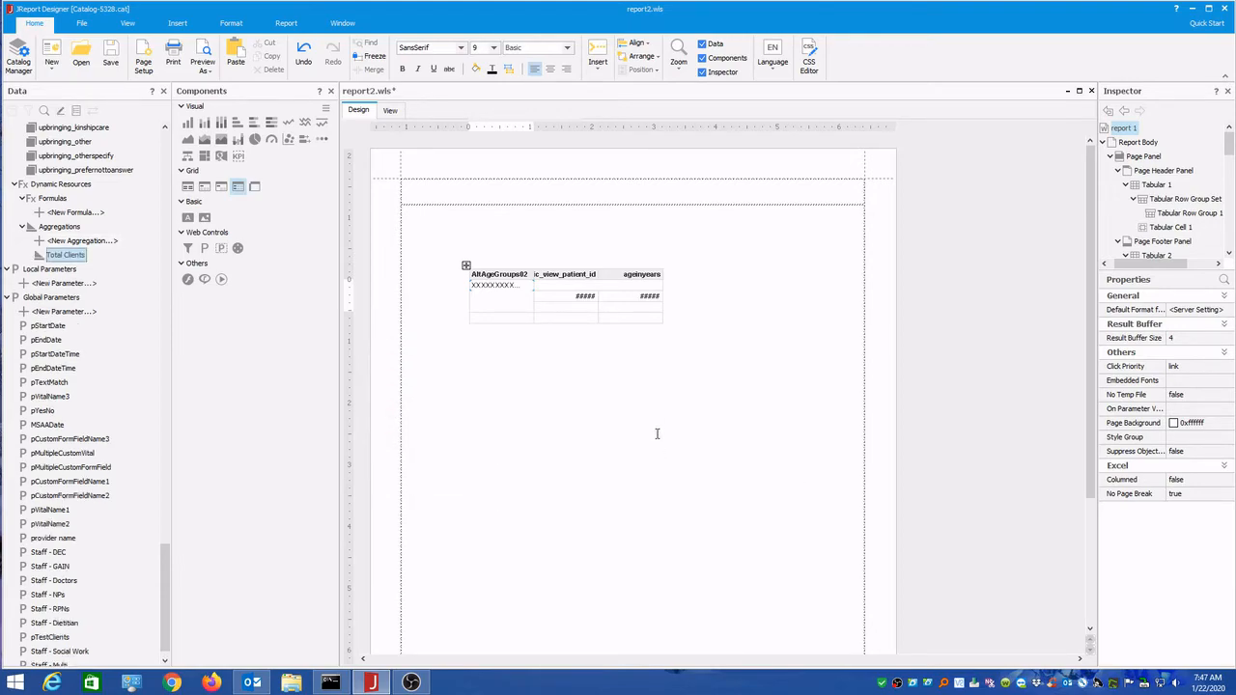
Unmerge the table cell spanning the group header, detail and group footer rows in the AltAgeGroups02 column.
click(484, 324)
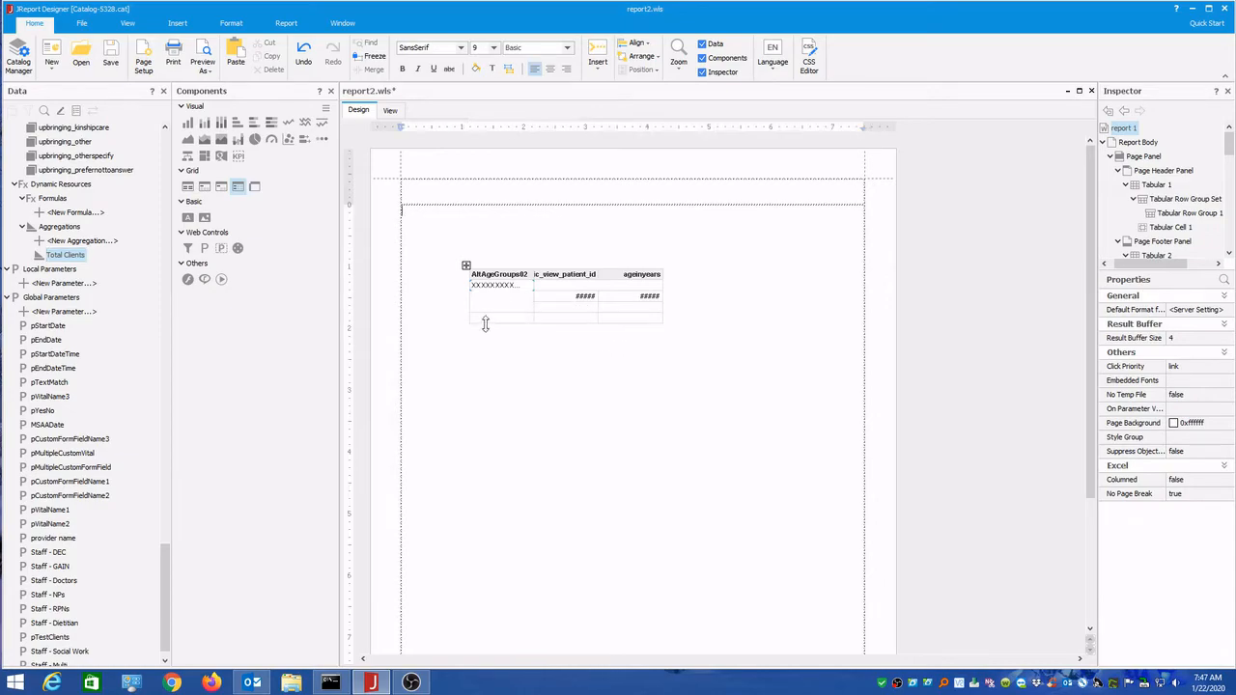
click(489, 315)
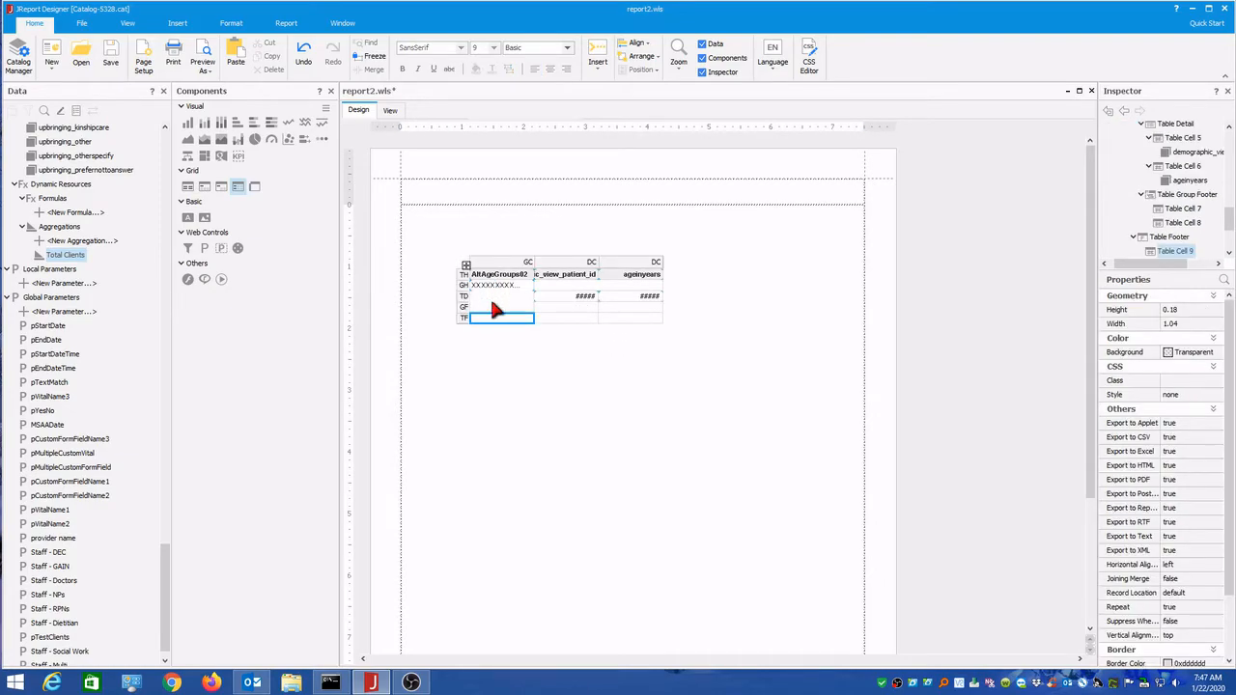
click(475, 308)
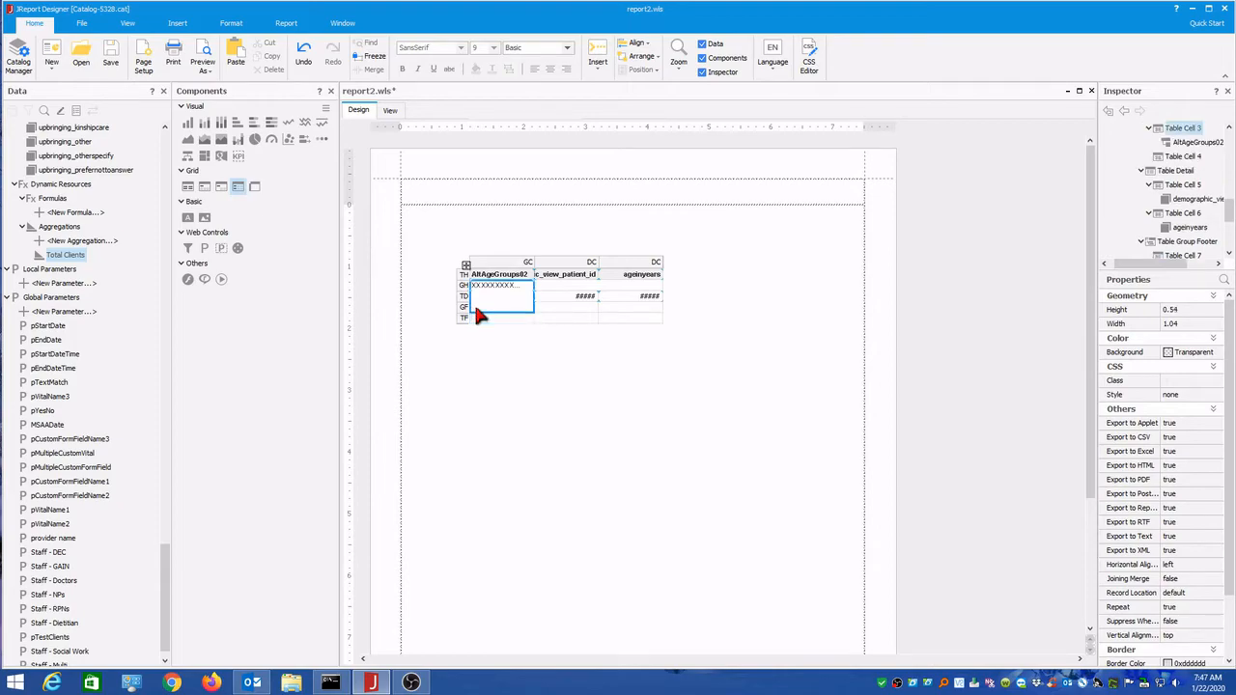
right_click(475, 309)
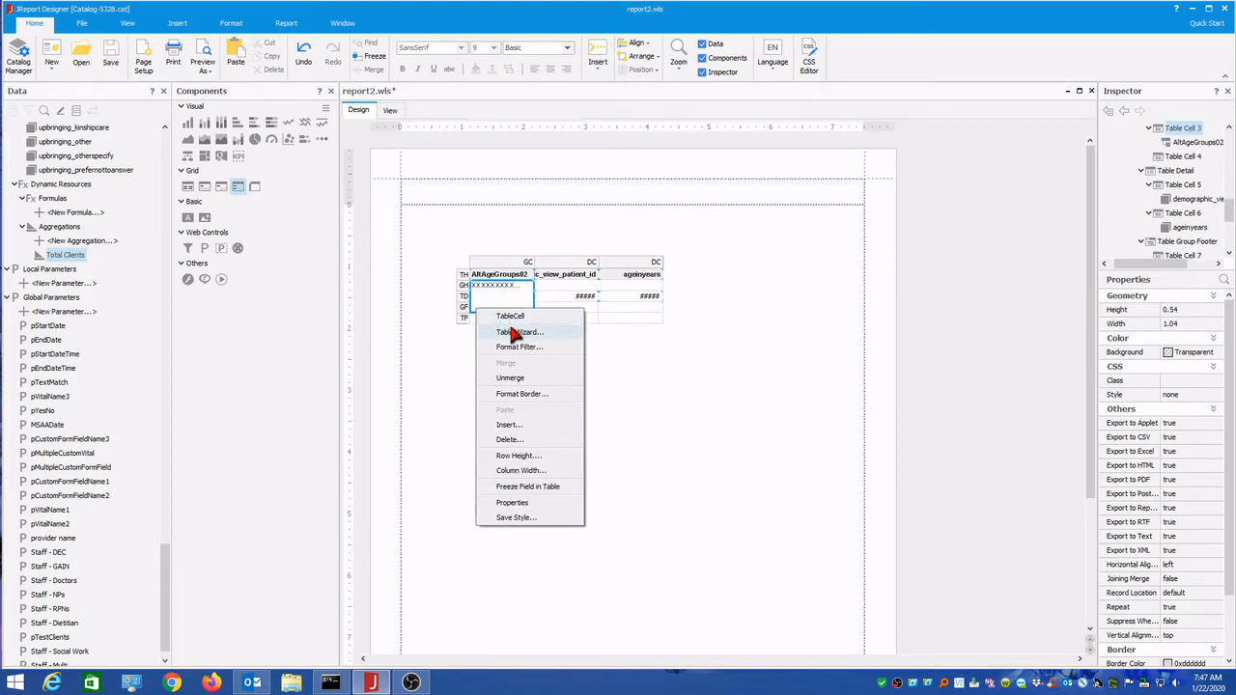
click(508, 382)
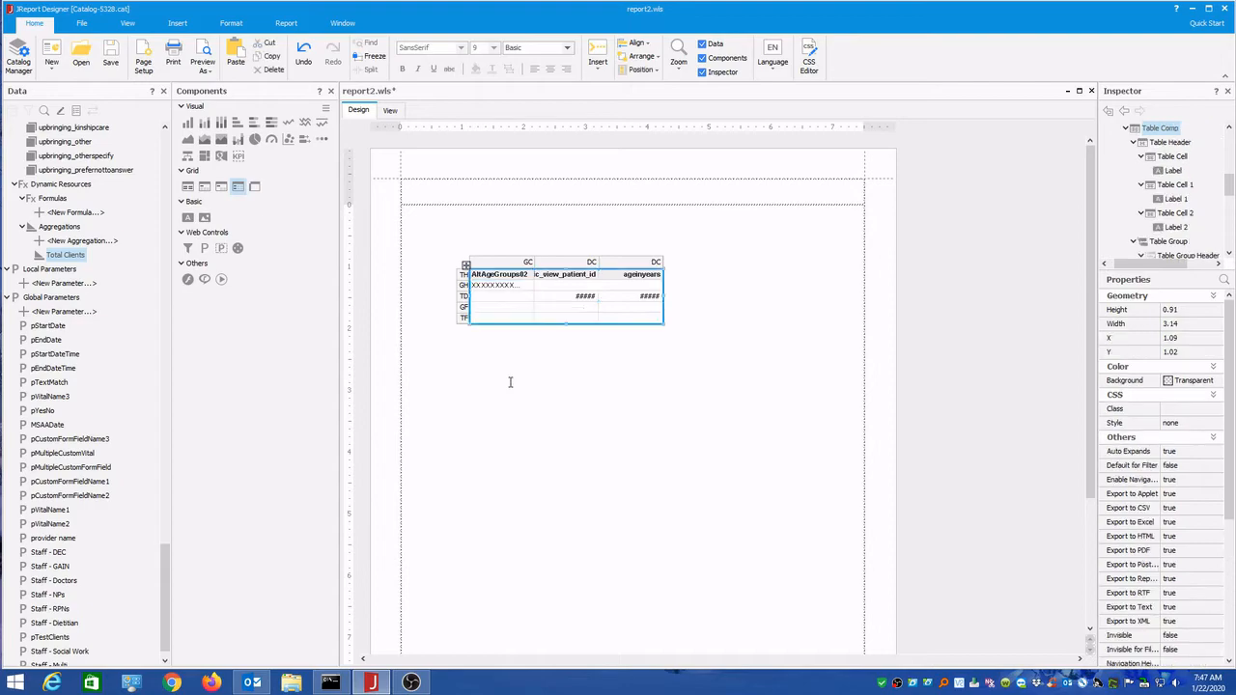
click(492, 307)
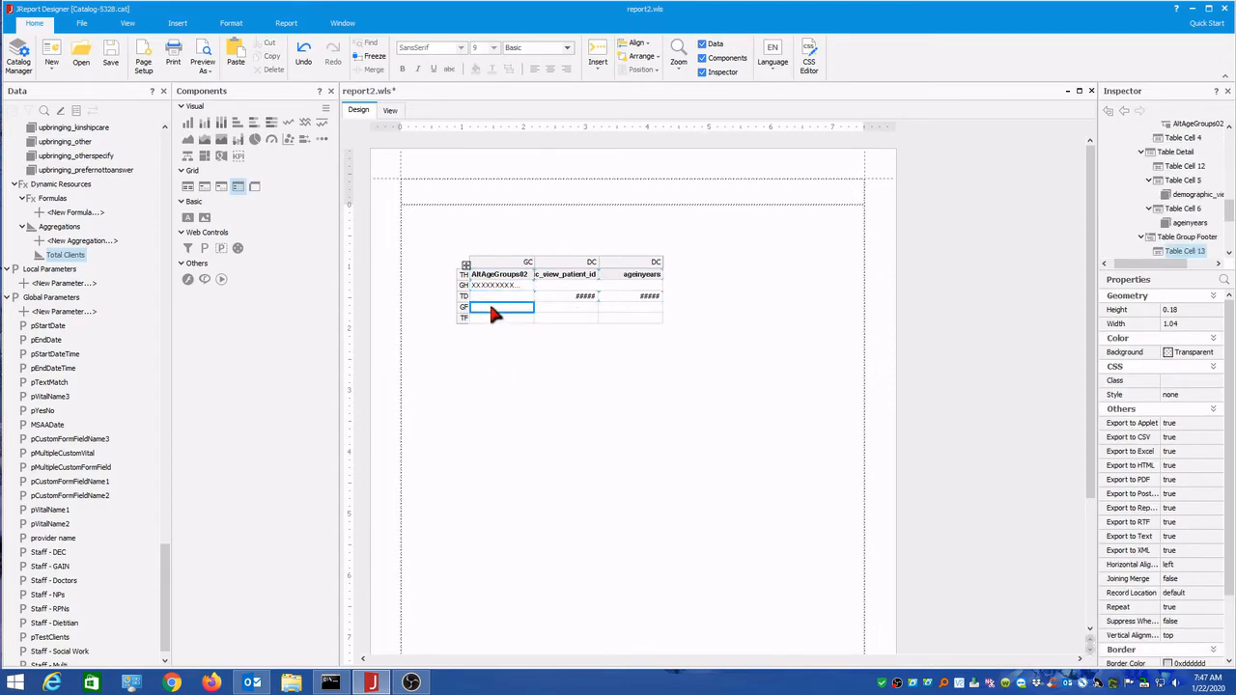
Copy the AltAgeGroups02 group name field from the group header into the group footer cell of the same column.
click(491, 286)
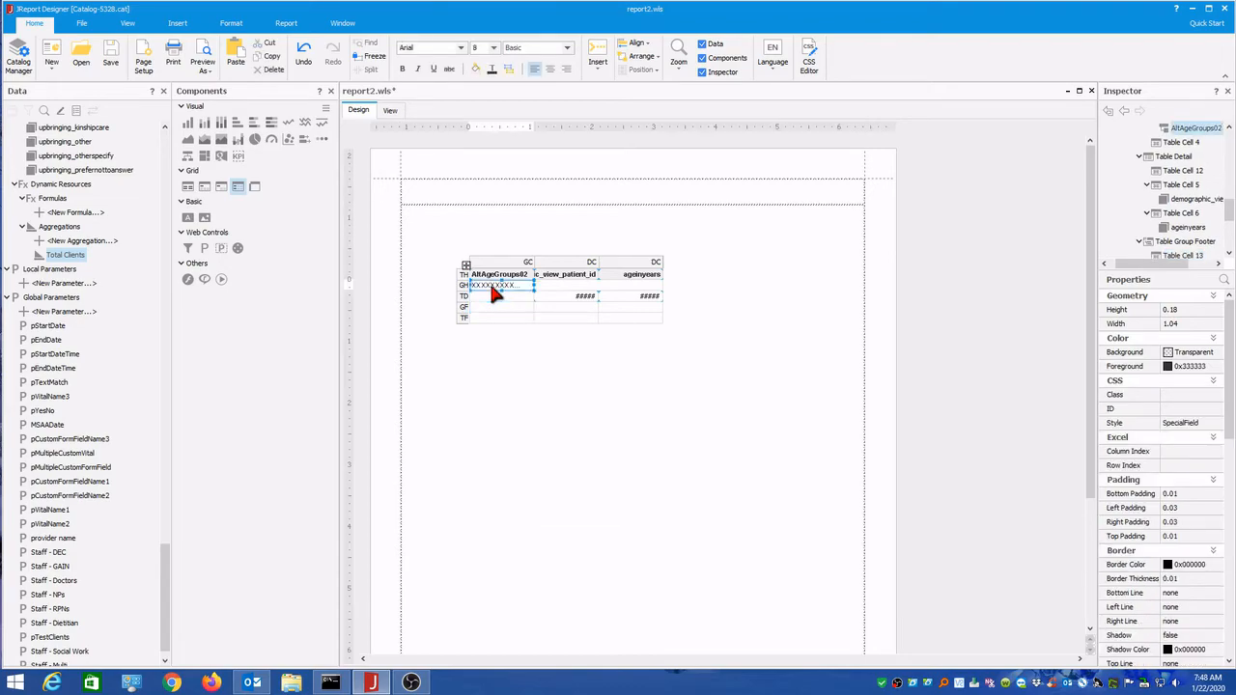
right_click(492, 295)
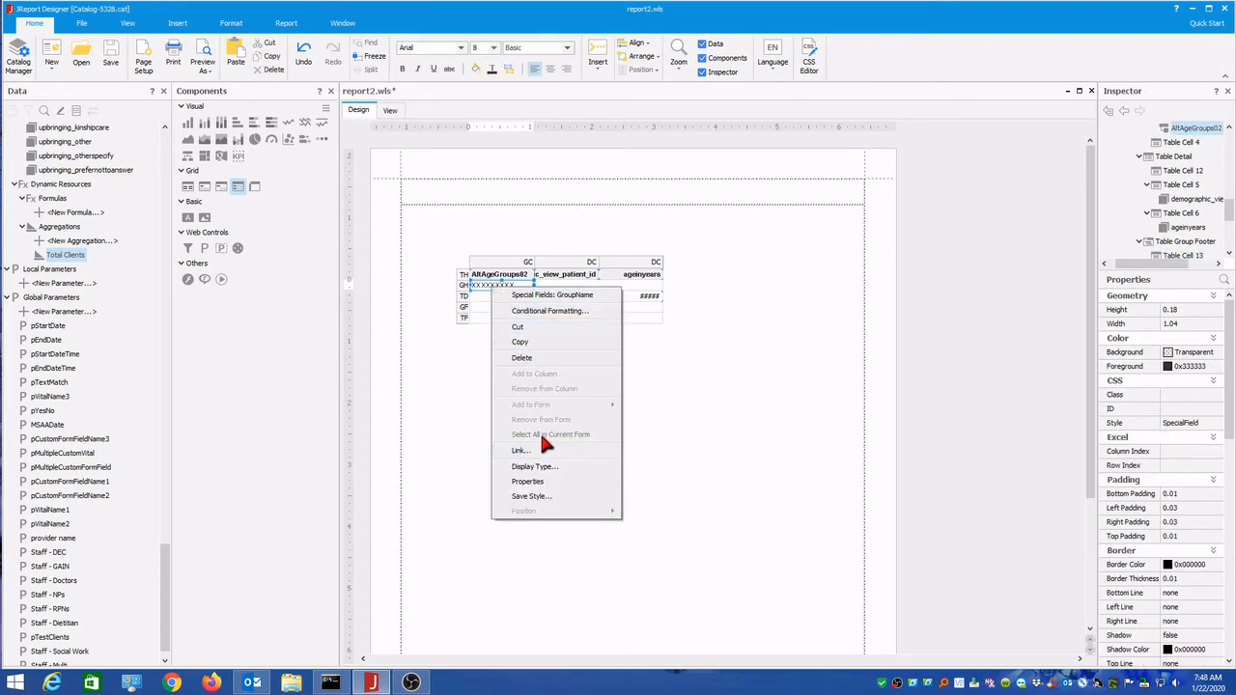
click(519, 342)
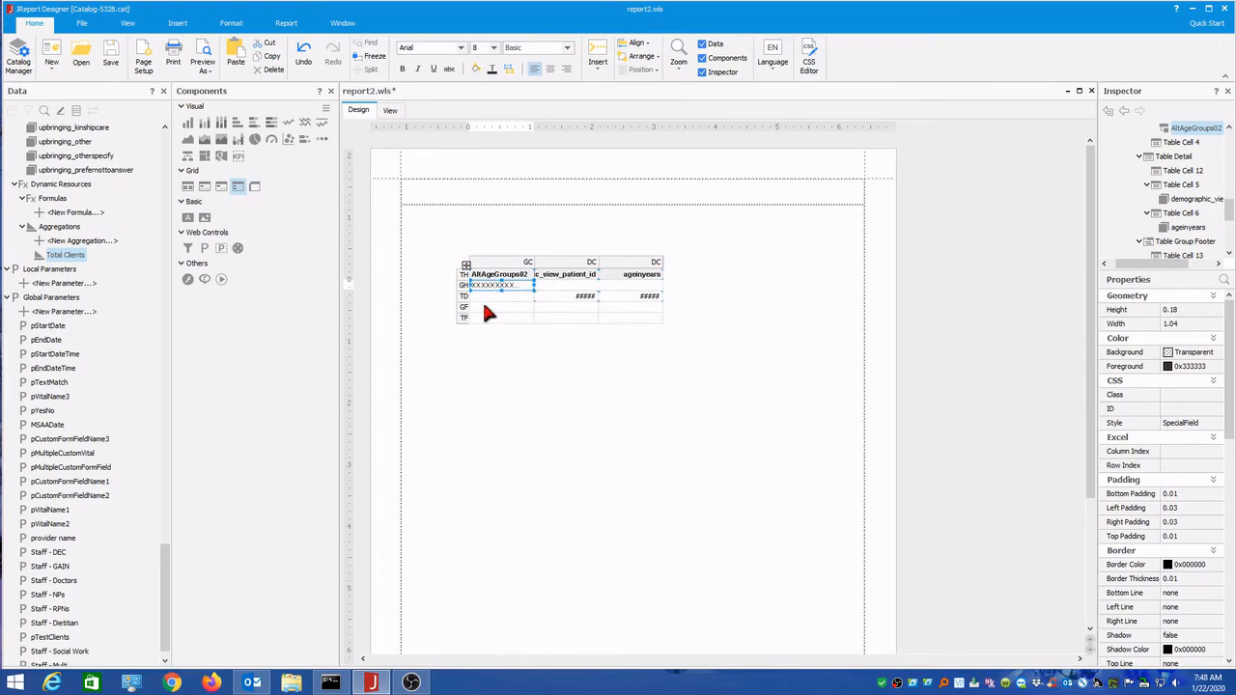
click(484, 307)
right_click(486, 309)
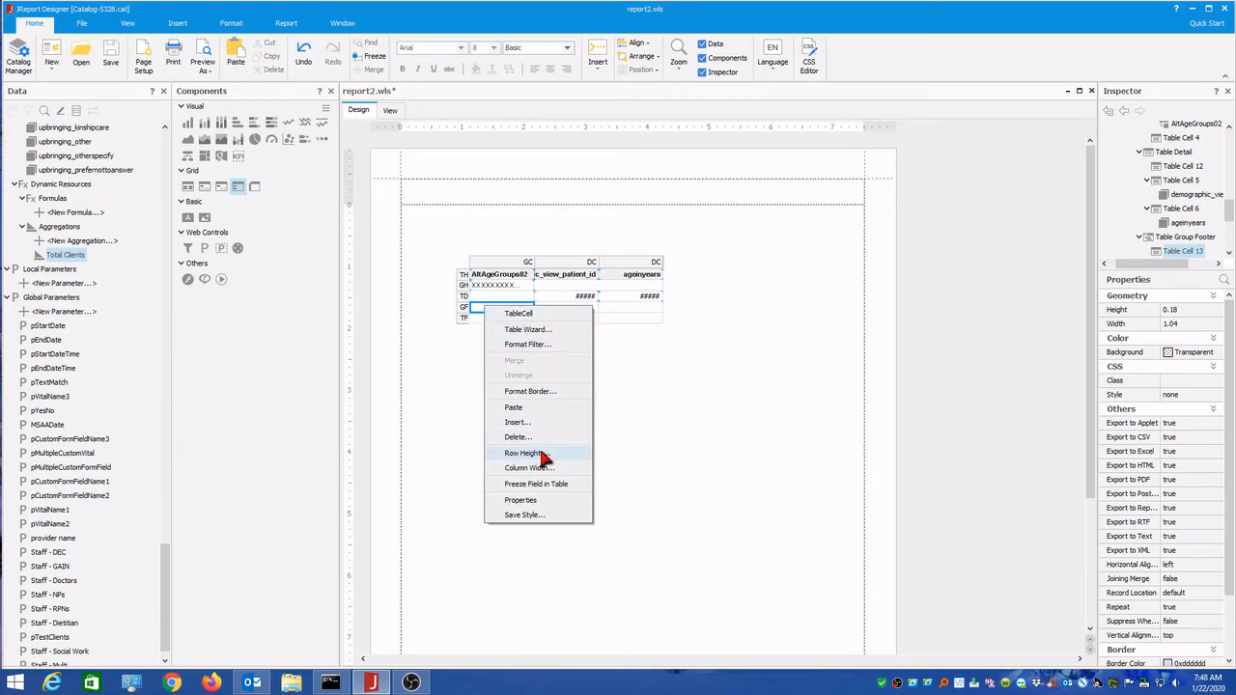
click(514, 407)
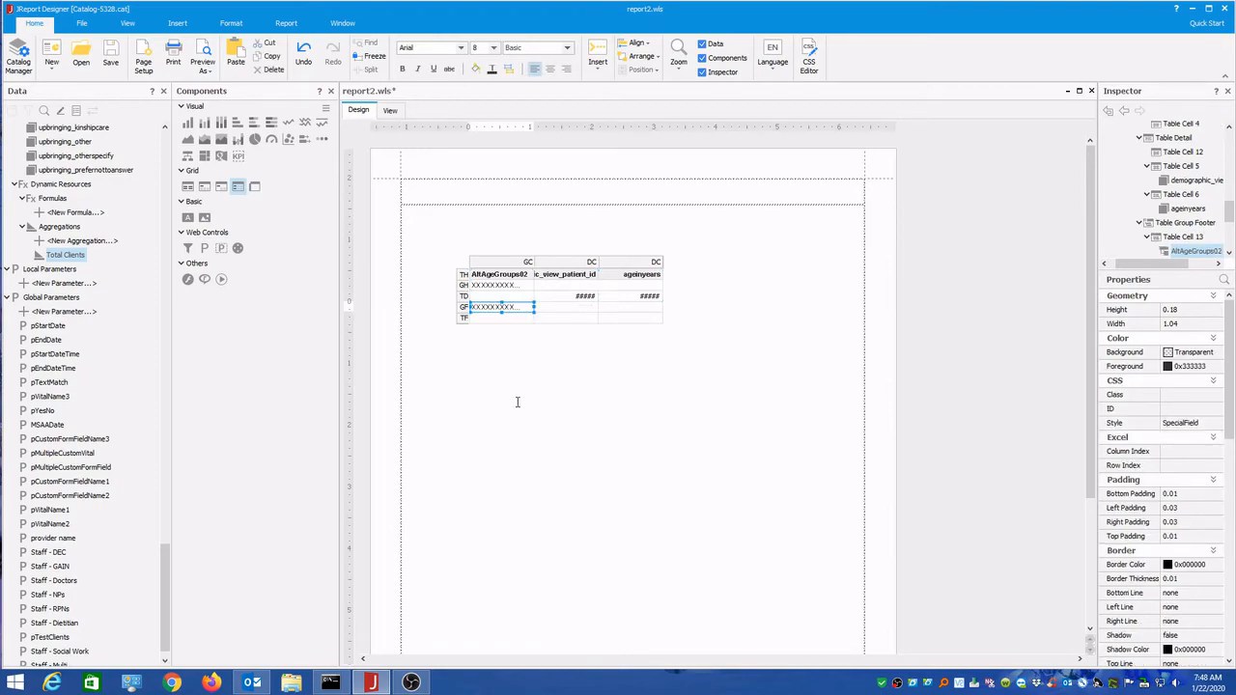
right_click(491, 287)
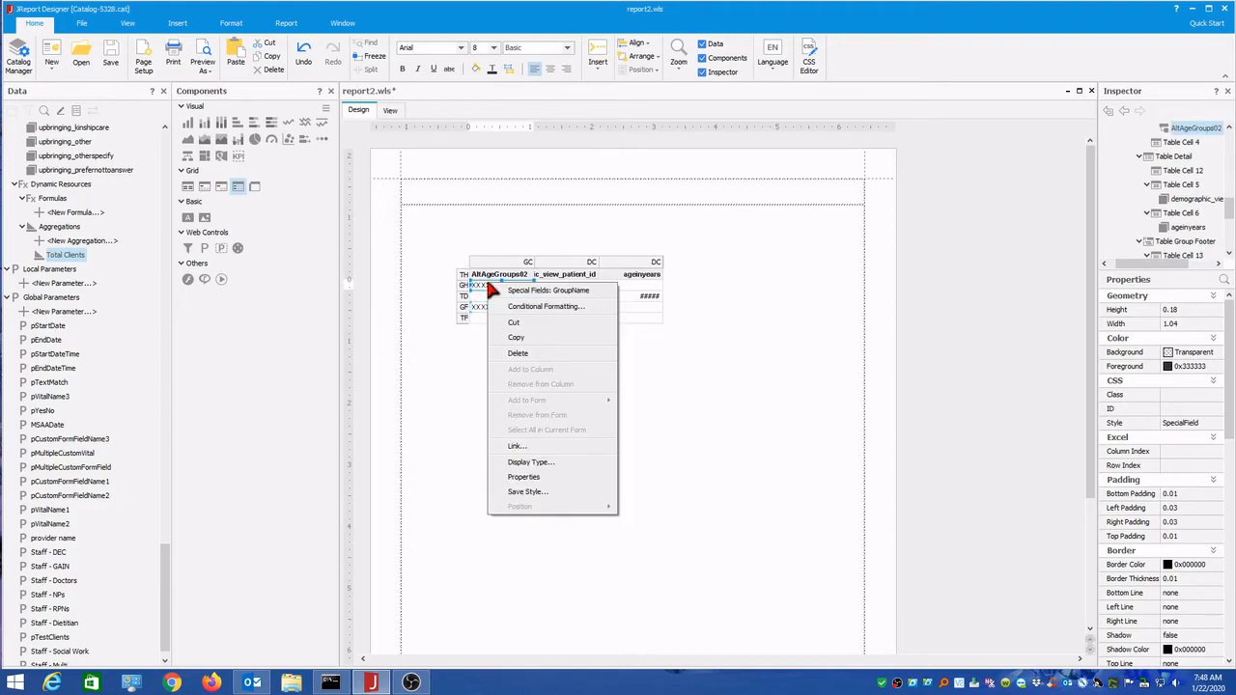
click(684, 367)
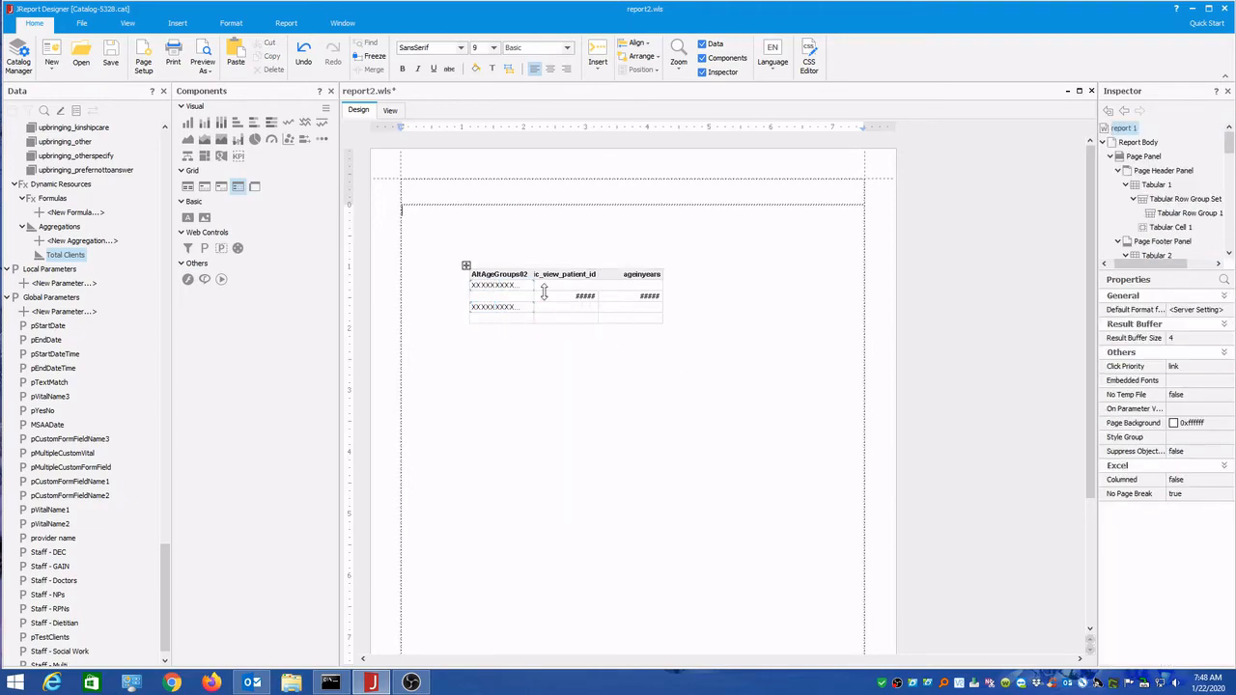
click(498, 311)
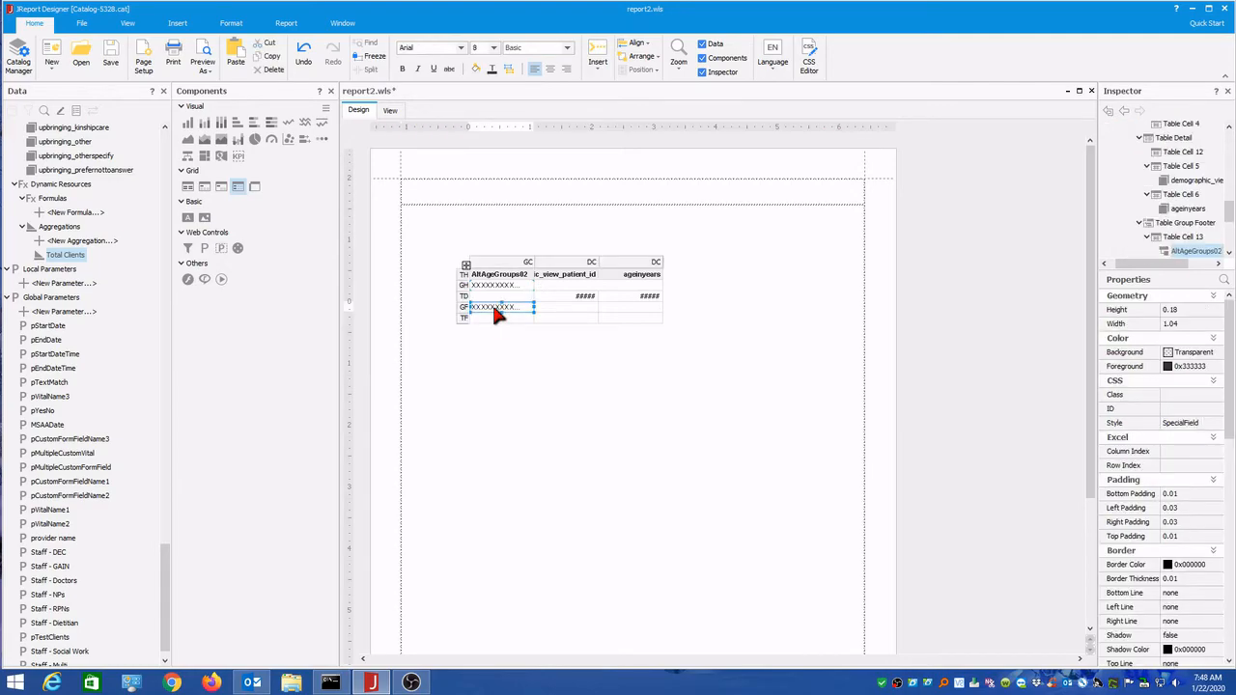
Place the Total Clients aggregation in the group footer cell of the patient ID column.
click(556, 308)
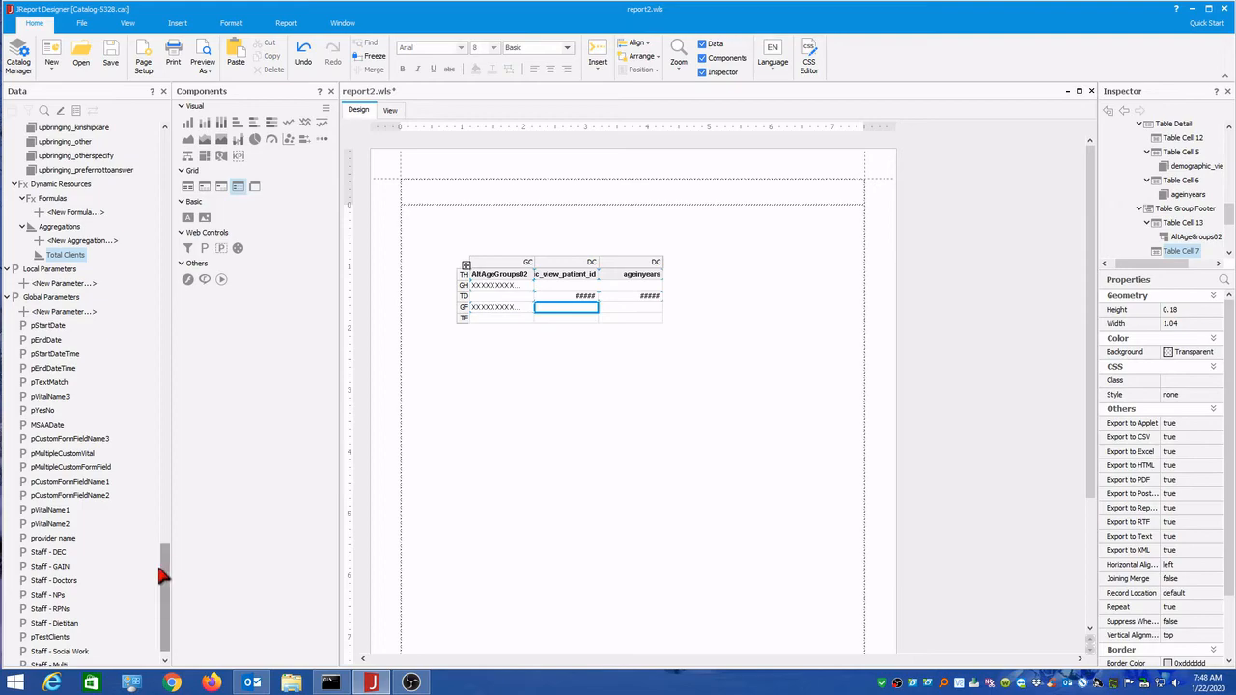
mouse_move(78, 257)
mouse_down()
mouse_move(515, 280)
mouse_move(557, 310)
mouse_up()
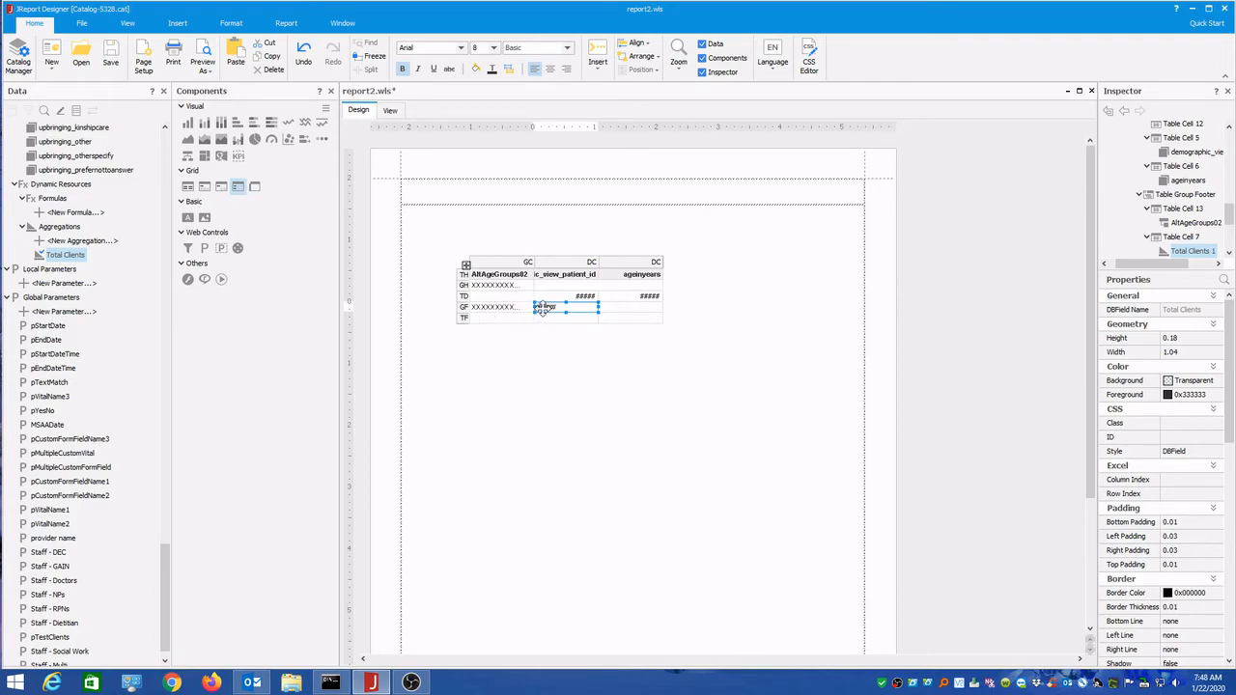
click(586, 377)
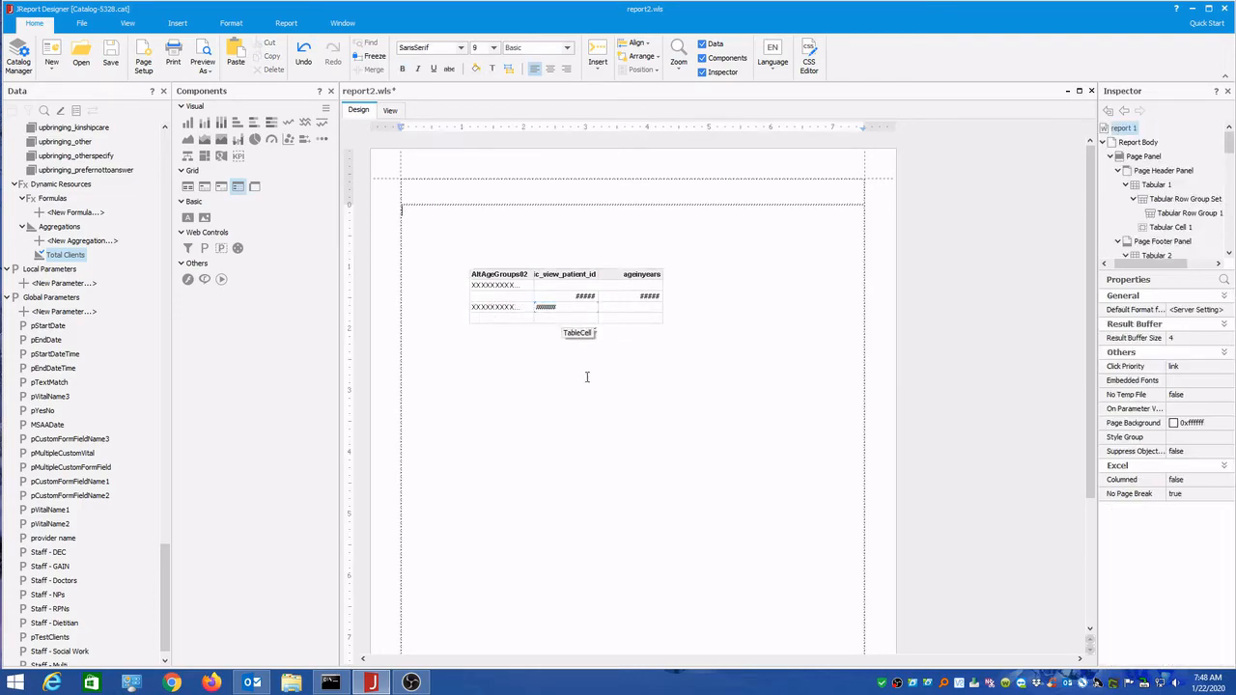
Hide the table detail row, leaving the group footer row shown.
click(476, 286)
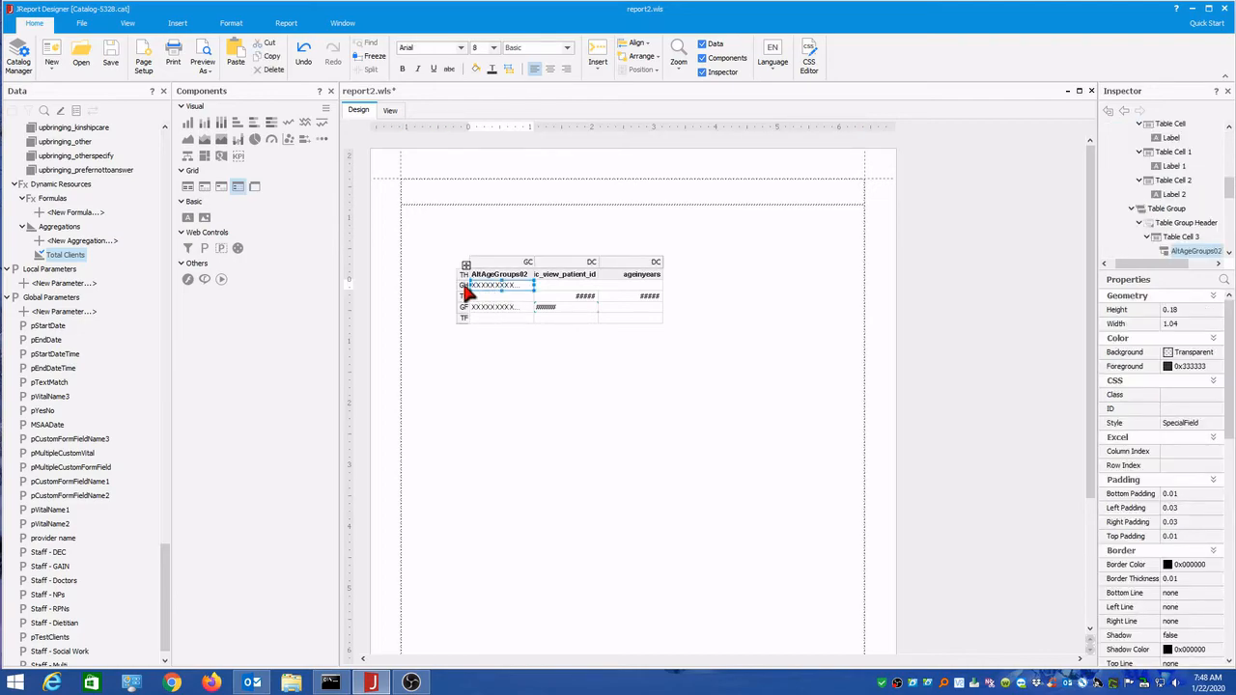
right_click(464, 292)
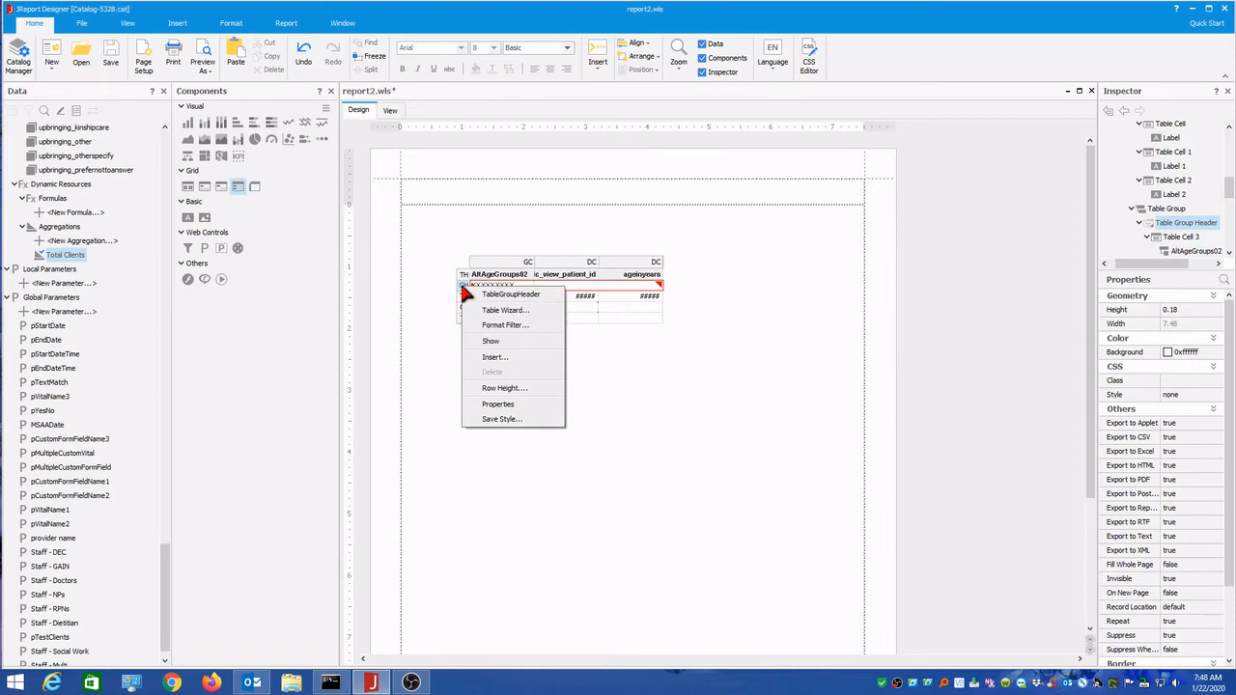
key(Escape)
click(465, 297)
right_click(465, 296)
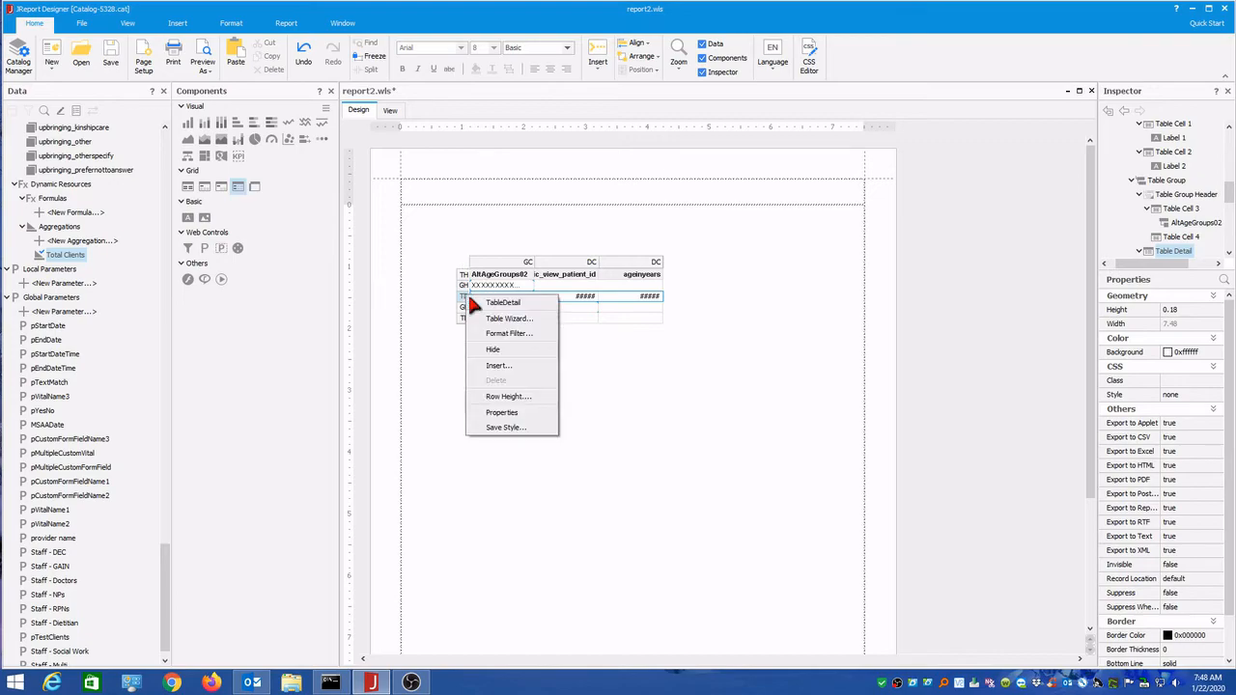
click(509, 345)
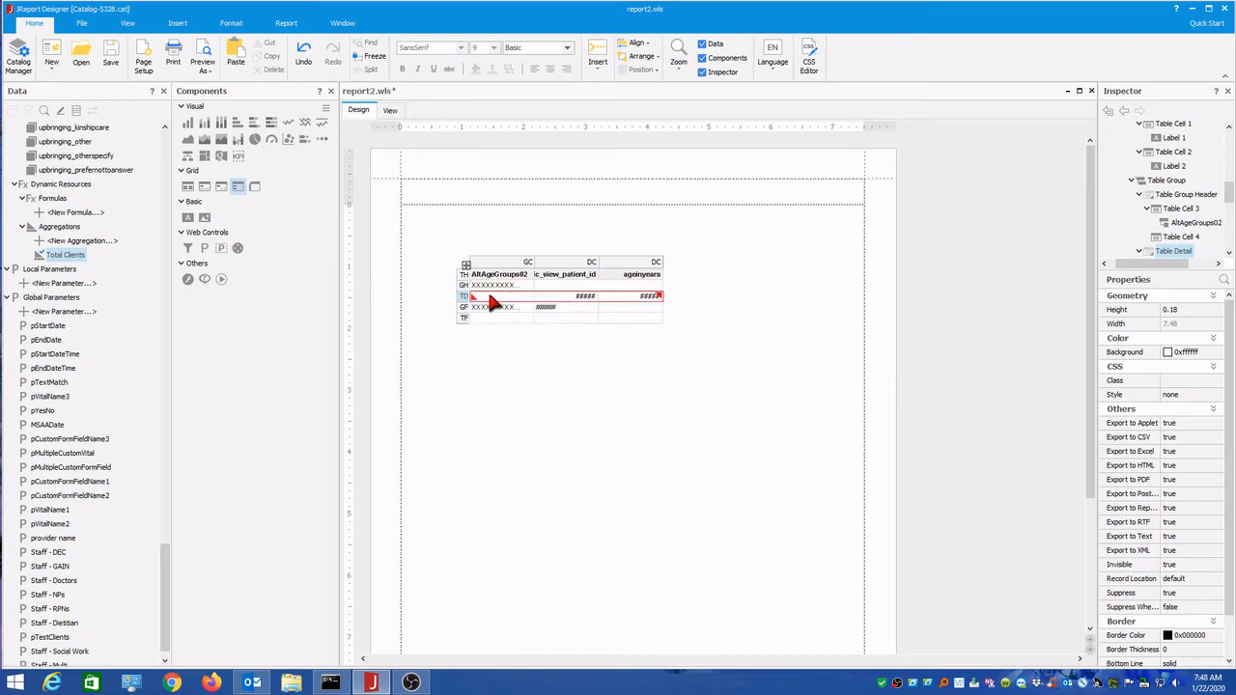
Preview the report to check the client totals per age group, and return to the report design.
click(390, 111)
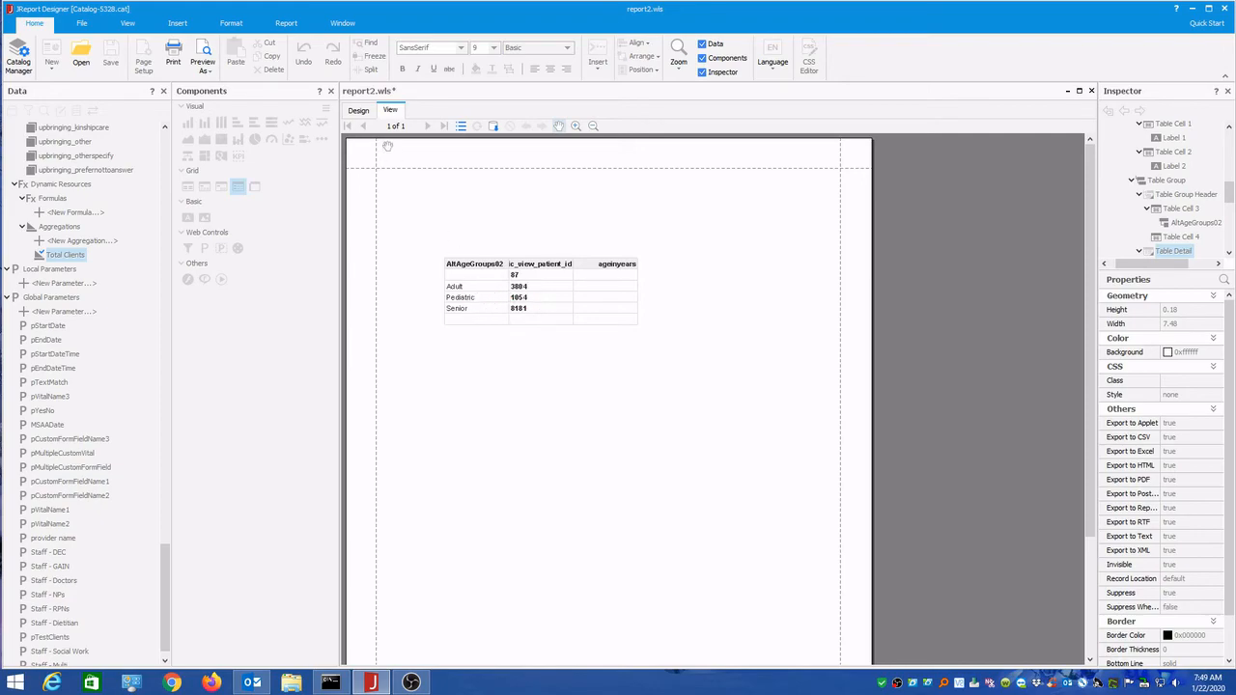
click(357, 110)
click(471, 275)
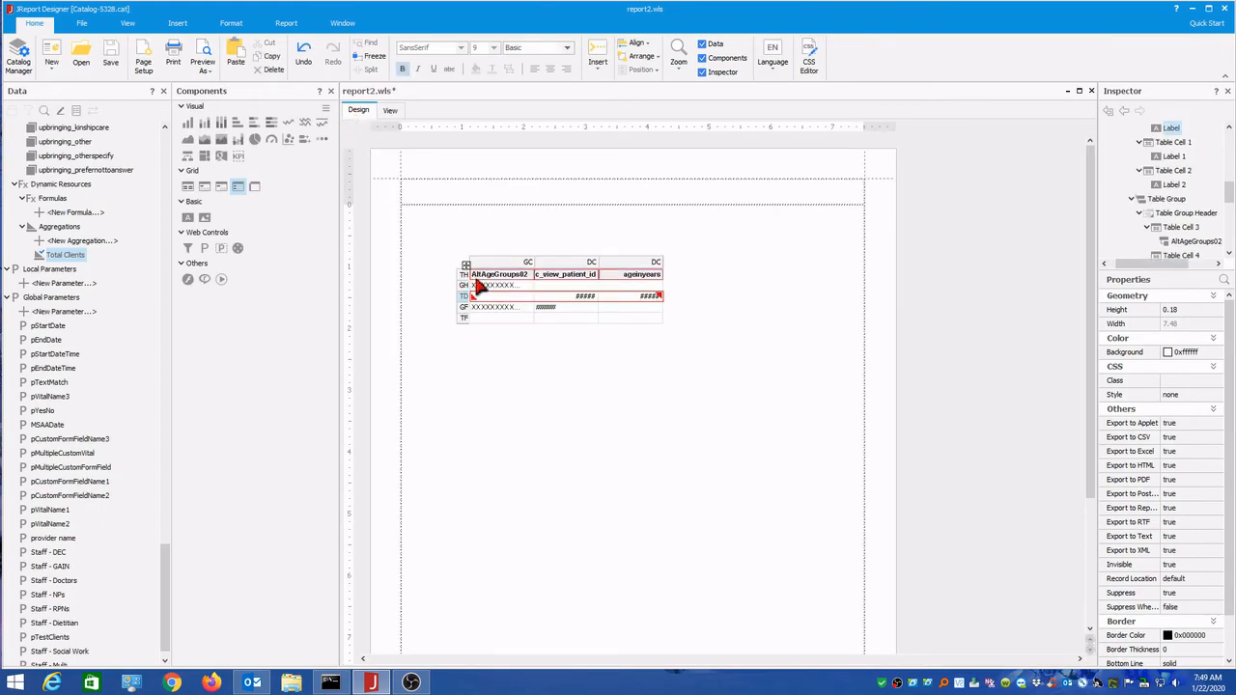
right_click(466, 266)
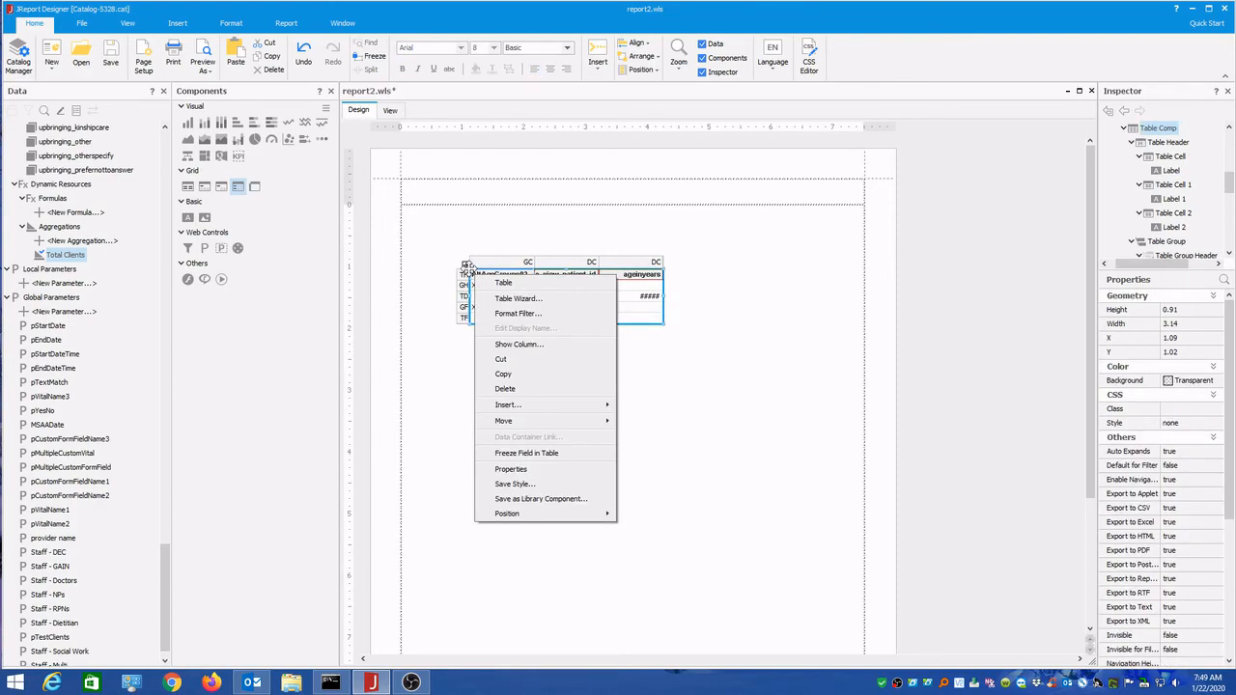
click(512, 315)
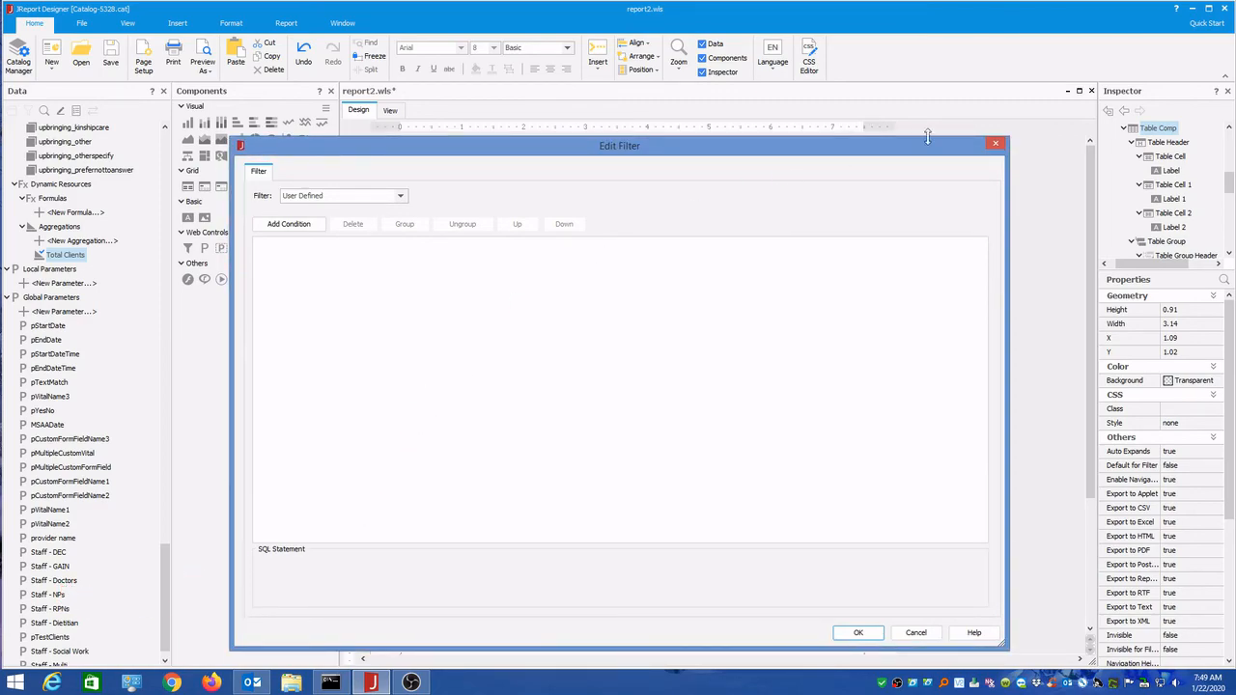
click(995, 143)
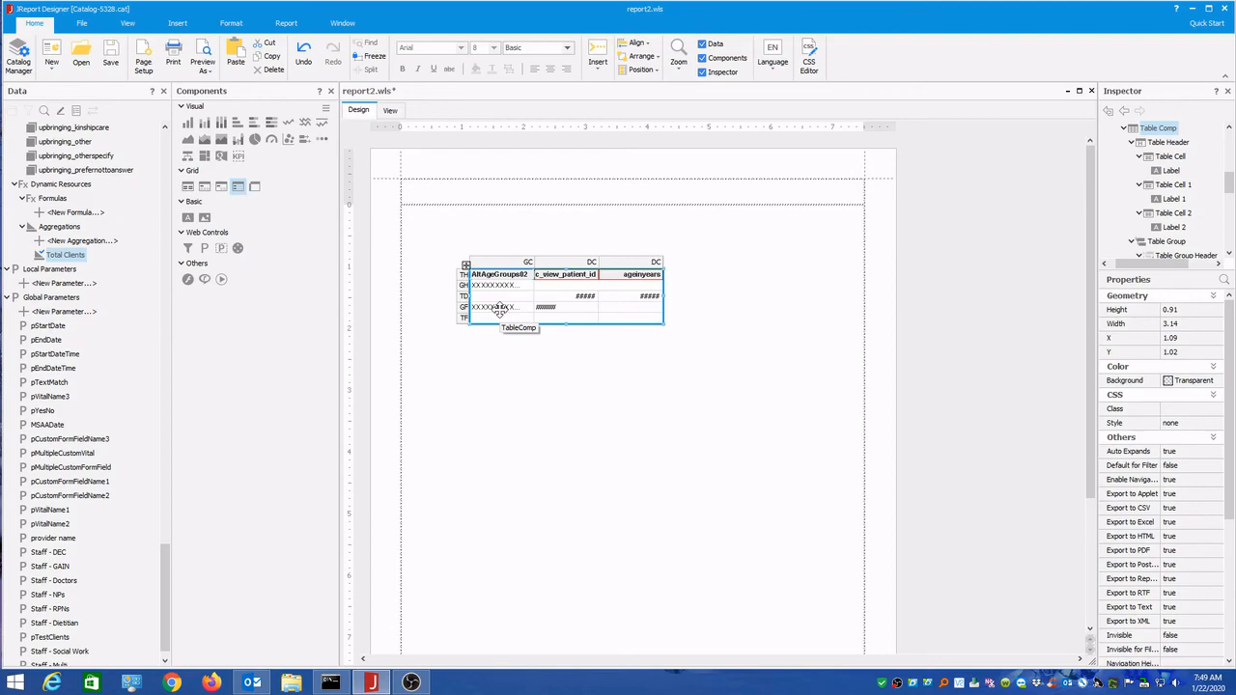
click(550, 333)
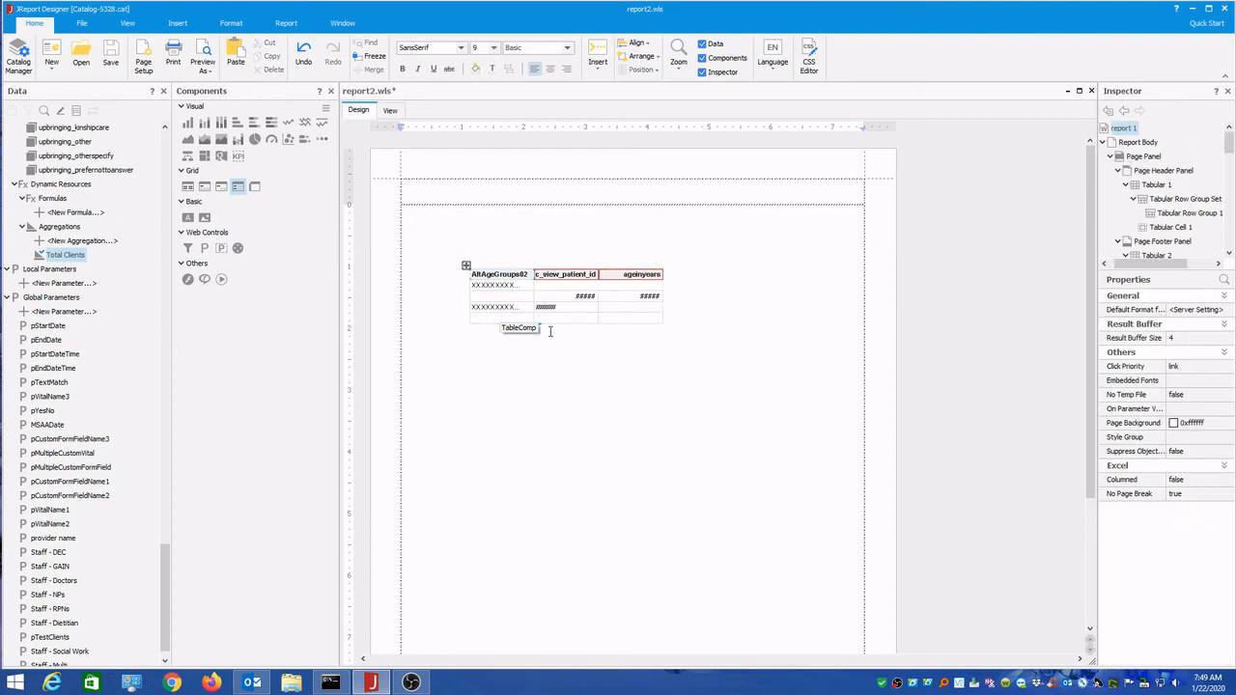